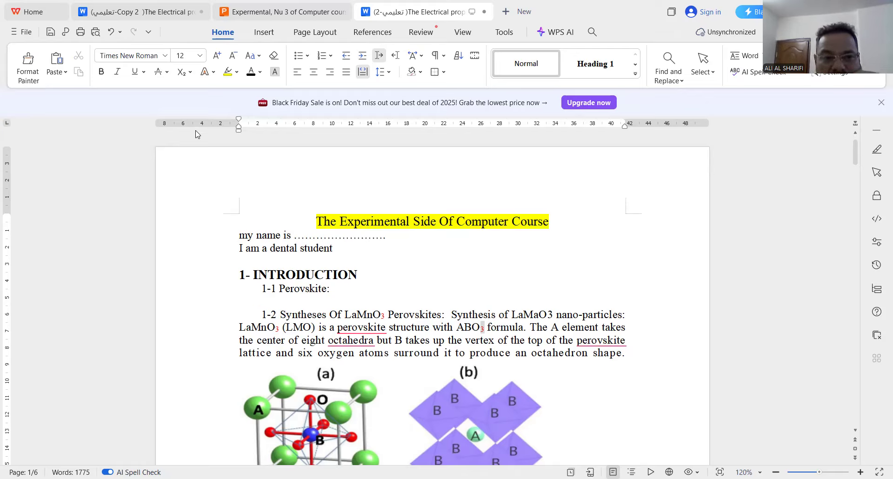
Extend the "1-2 Syntheses Of LaMnO3 Perovskites" paragraph, with its first-line indent about 3 ruler units outside the left margin and right indent at about 44
{"action": "left_click_drag", "start_coordinate": [239, 119], "coordinate": [211, 120]}
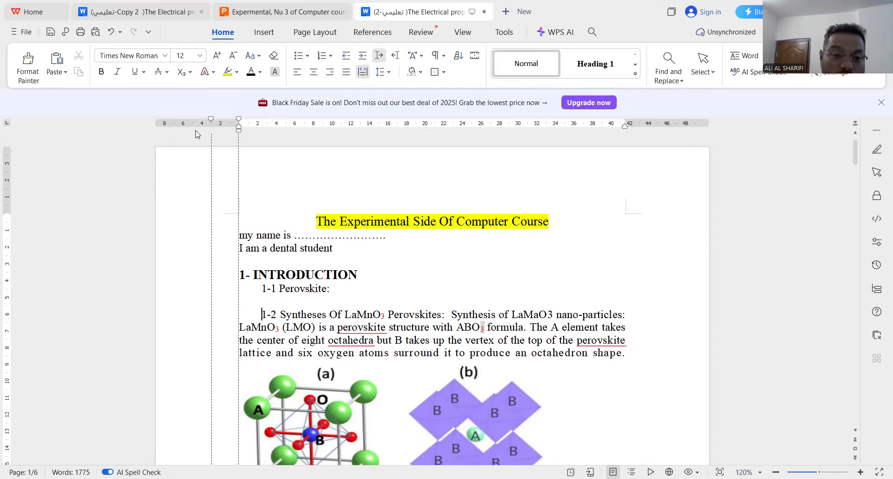
{"action": "left_click_drag", "start_coordinate": [196, 135], "coordinate": [196, 134]}
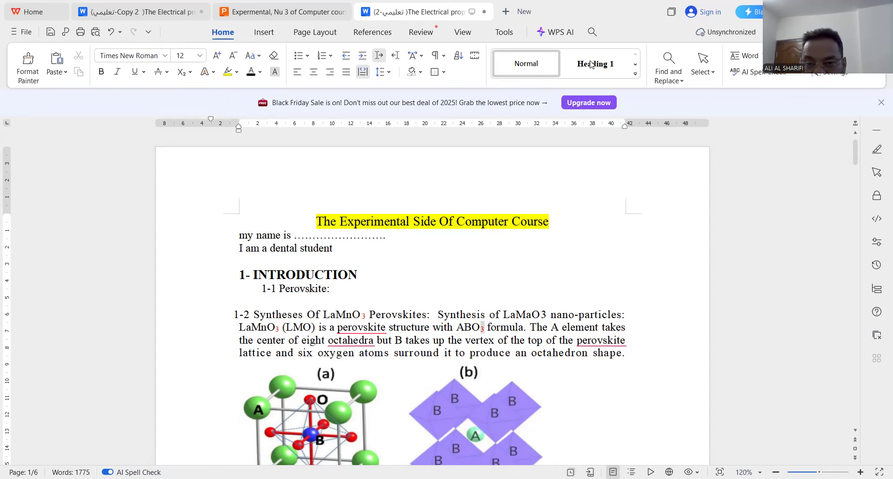
{"action": "left_click_drag", "start_coordinate": [624, 127], "coordinate": [648, 126]}
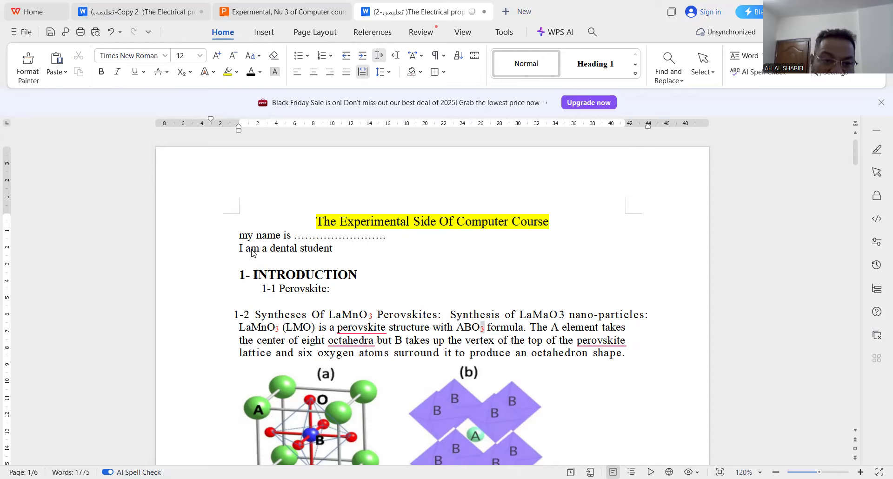
Widen all the document's text, moving the first-line indent about 3 ruler units outside the left margin and the right indent to about 44
{"action": "left_click", "coordinate": [710, 74]}
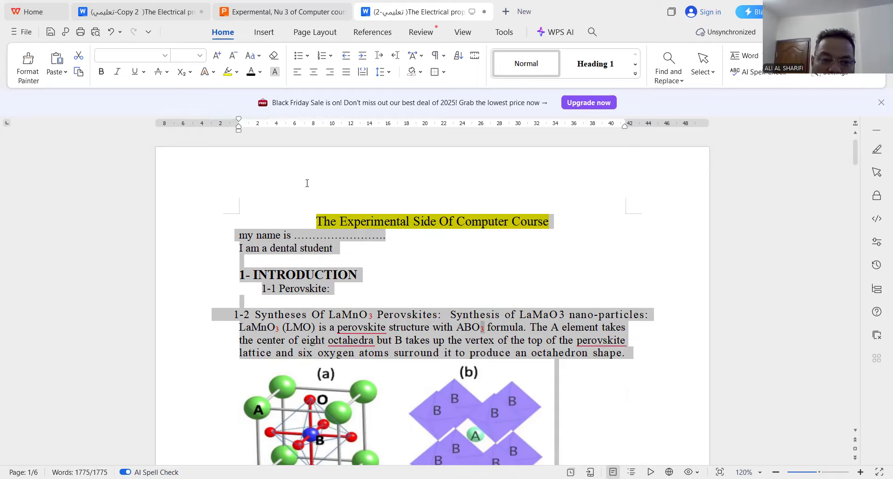
{"action": "left_click_drag", "start_coordinate": [239, 119], "coordinate": [210, 119]}
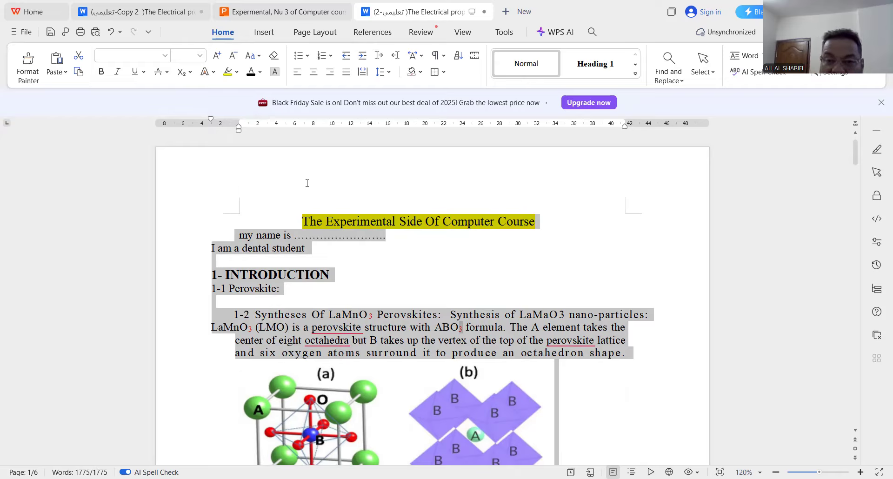
{"action": "left_click_drag", "start_coordinate": [624, 126], "coordinate": [648, 126]}
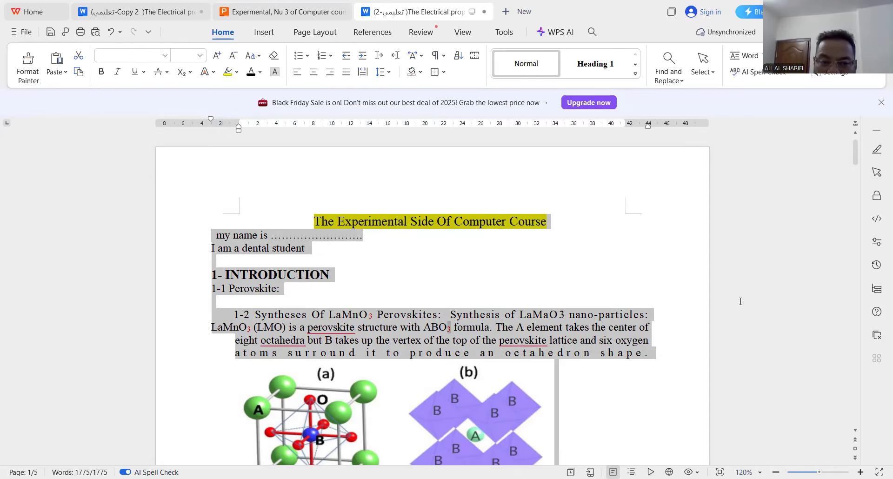
{"action": "left_click", "coordinate": [856, 430]}
{"action": "left_click", "coordinate": [856, 430]}
{"action": "scroll", "coordinate": [857, 433], "scroll_direction": "down", "scroll_amount": 9}
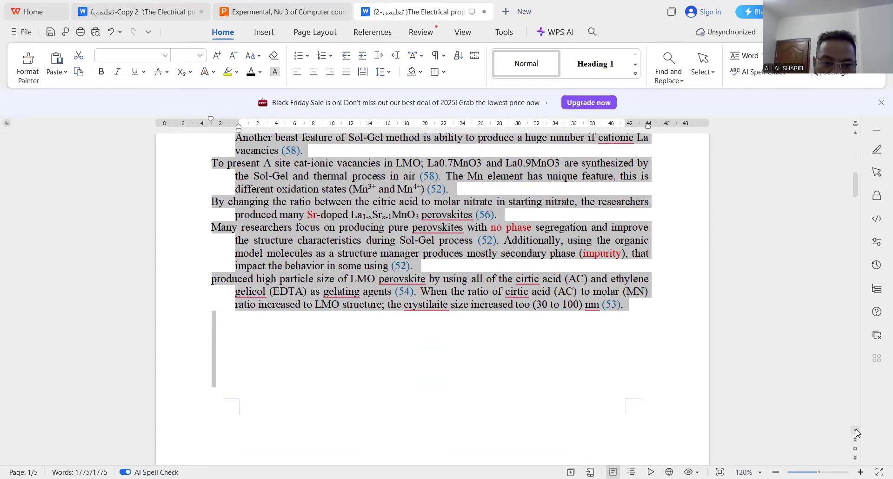
{"action": "left_click", "coordinate": [417, 259]}
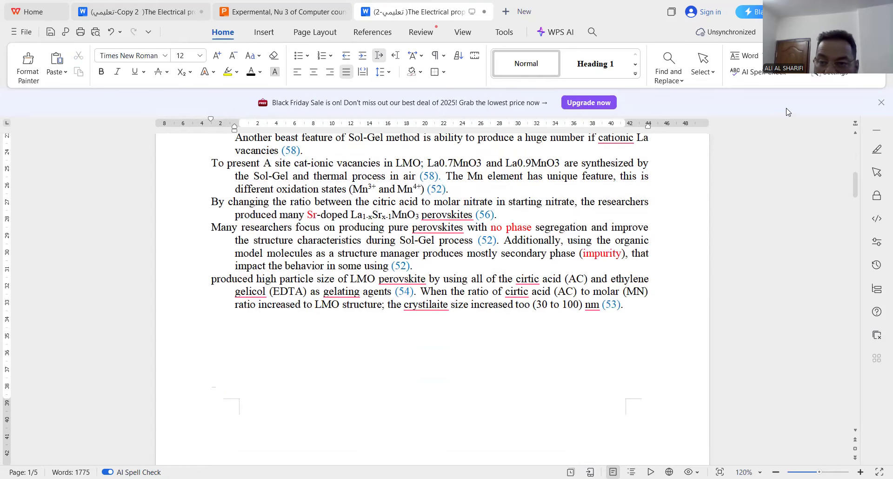
Try distributed alignment on the paragraphs from "By some preparation steps" to "produced high particle size", and undo it
{"action": "left_click", "coordinate": [856, 135]}
{"action": "left_click", "coordinate": [855, 134]}
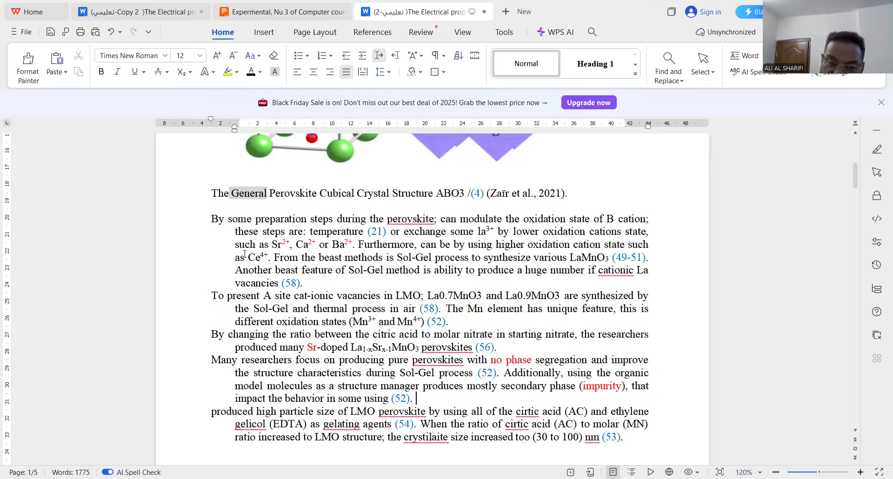
{"action": "left_click", "coordinate": [208, 219]}
{"action": "left_click_drag", "start_coordinate": [267, 278], "coordinate": [625, 438]}
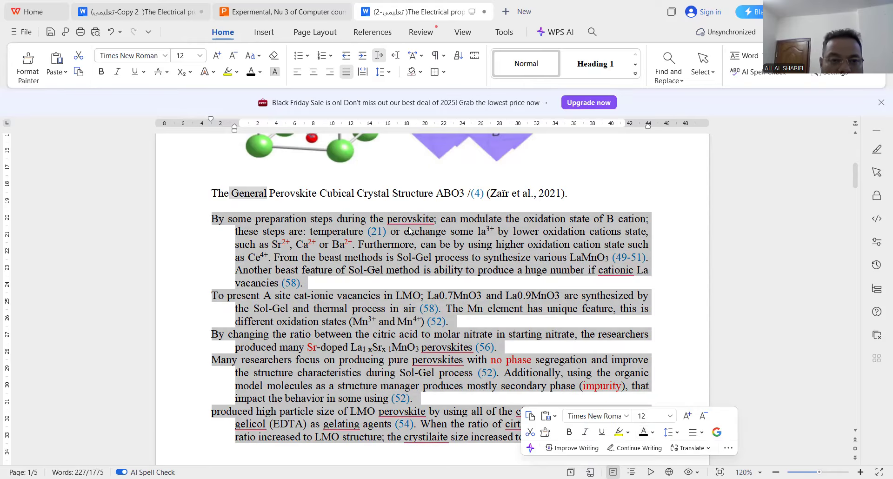
{"action": "left_click", "coordinate": [362, 72]}
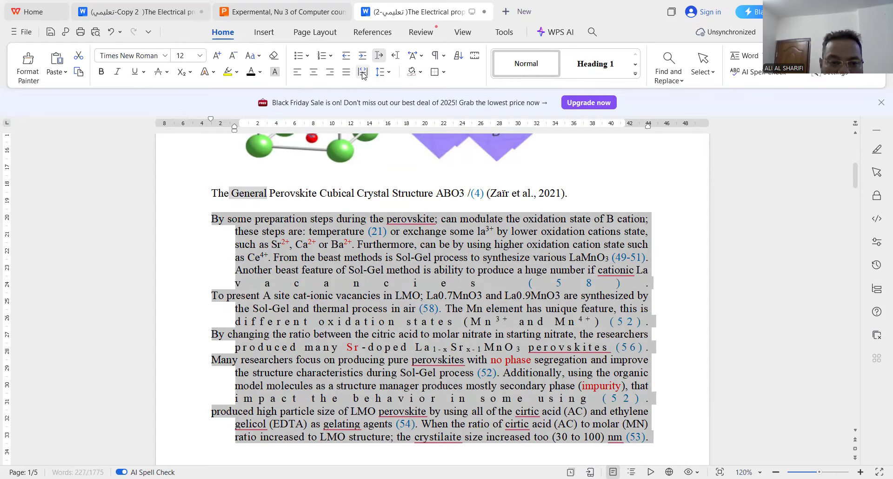
{"action": "key", "text": "ctrl+z"}
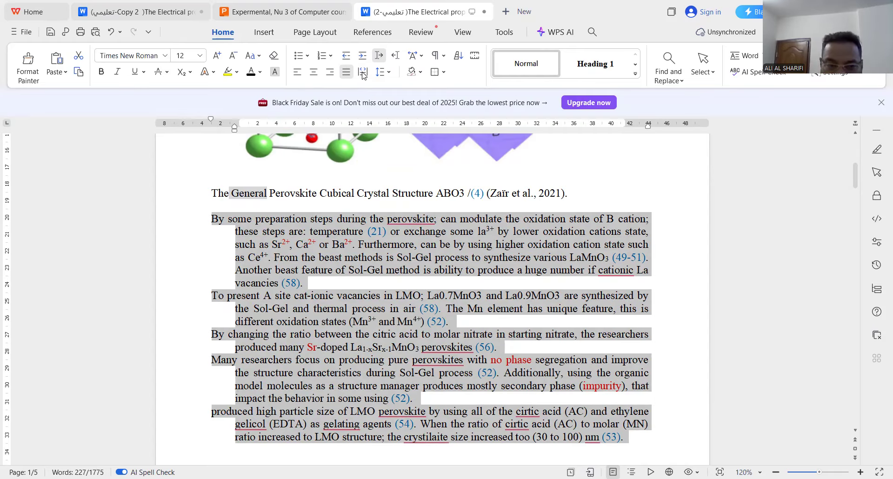
{"action": "left_click", "coordinate": [339, 289]}
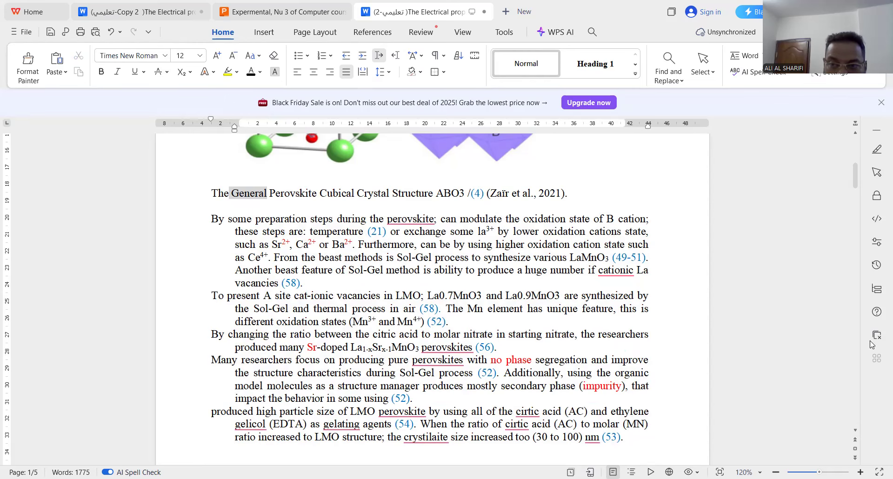
Review the widened text layout from the perovskite structure caption back up to the document title
{"action": "left_click", "coordinate": [856, 133]}
{"action": "left_click", "coordinate": [856, 133]}
{"action": "left_click", "coordinate": [856, 133]}
{"action": "left_click", "coordinate": [856, 133]}
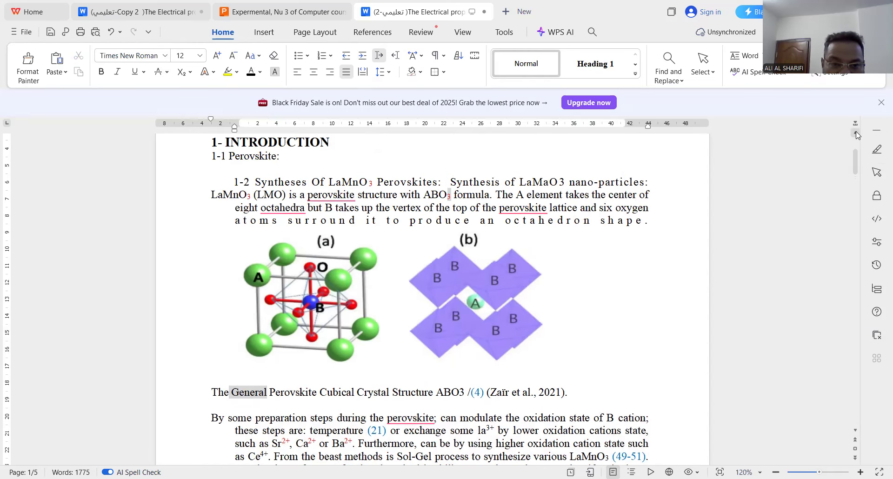
{"action": "left_click", "coordinate": [855, 134]}
{"action": "left_click", "coordinate": [855, 133]}
{"action": "left_click", "coordinate": [856, 134]}
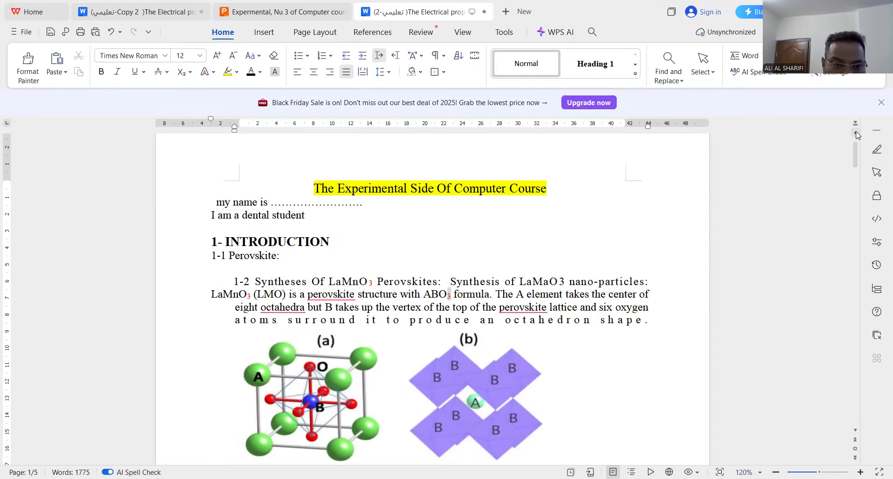
Capitalize each word in the section headings from "literature review" through "sol-gel method"
{"action": "left_click", "coordinate": [855, 430]}
{"action": "left_click", "coordinate": [856, 432]}
{"action": "left_click", "coordinate": [855, 432]}
{"action": "left_click", "coordinate": [855, 431]}
{"action": "left_click", "coordinate": [855, 432]}
{"action": "left_click", "coordinate": [855, 432]}
{"action": "left_click", "coordinate": [856, 431]}
{"action": "left_click", "coordinate": [855, 431]}
{"action": "left_click", "coordinate": [855, 431]}
{"action": "left_click", "coordinate": [855, 431]}
{"action": "left_click", "coordinate": [855, 432]}
{"action": "left_click", "coordinate": [855, 431]}
{"action": "left_click", "coordinate": [855, 432]}
{"action": "left_click", "coordinate": [855, 432]}
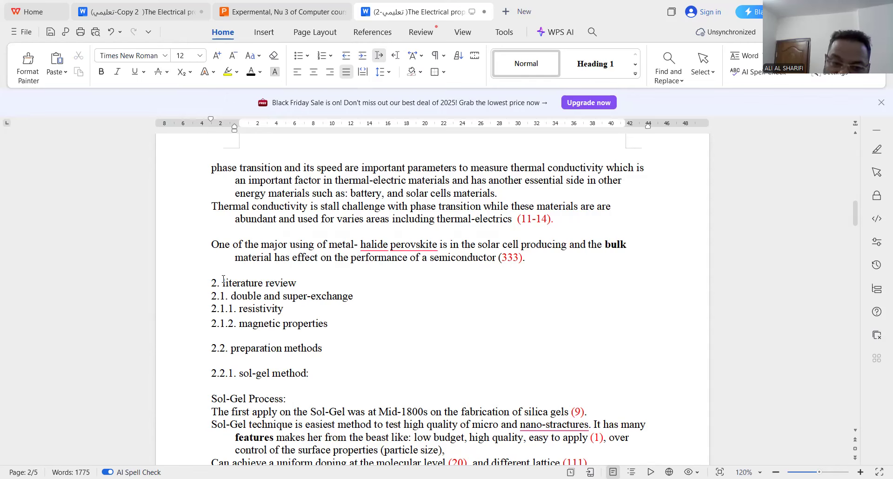
{"action": "left_click_drag", "start_coordinate": [223, 279], "coordinate": [326, 370]}
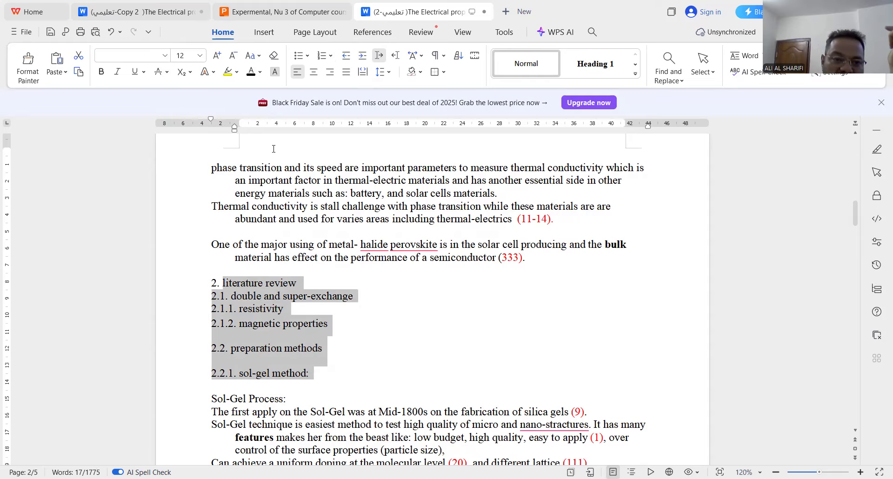
{"action": "left_click", "coordinate": [259, 61]}
{"action": "left_click", "coordinate": [373, 270]}
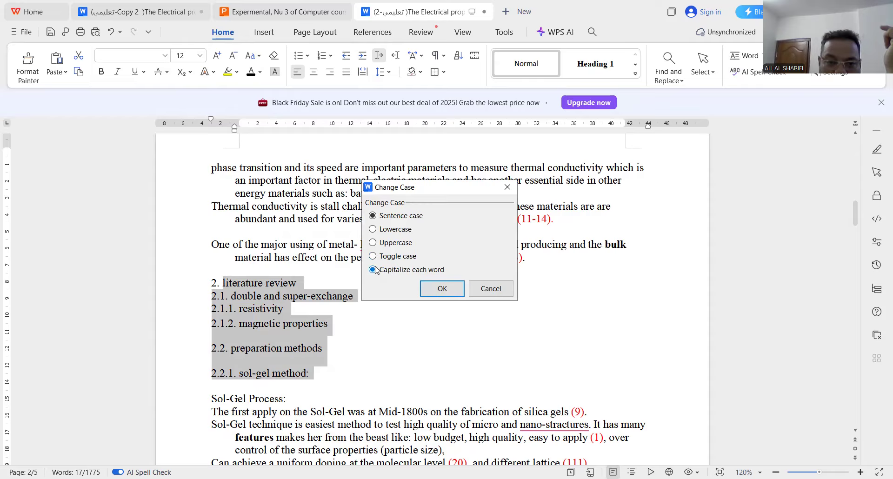
{"action": "left_click", "coordinate": [442, 288]}
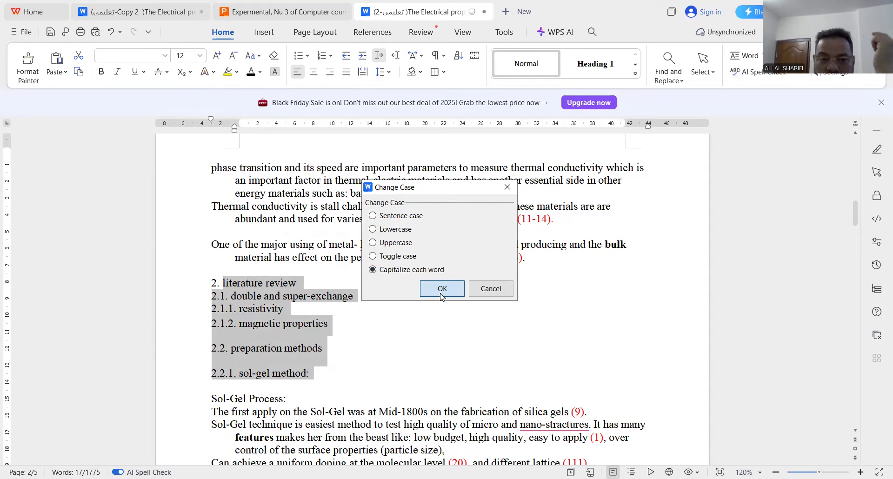
{"action": "left_click", "coordinate": [441, 296]}
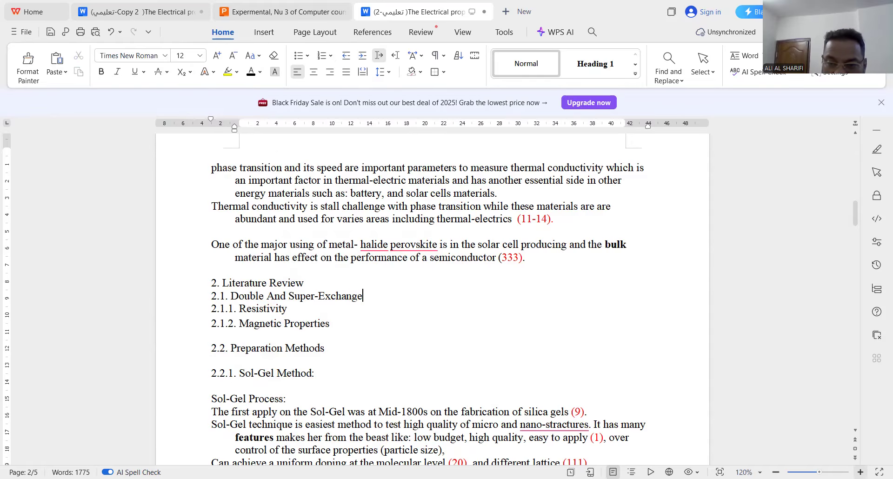
{"action": "left_click", "coordinate": [855, 432]}
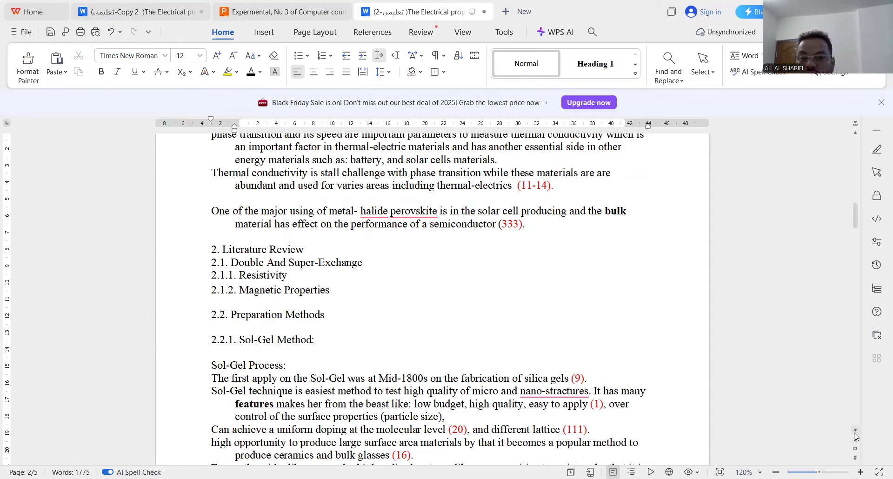
{"action": "left_click", "coordinate": [308, 56]}
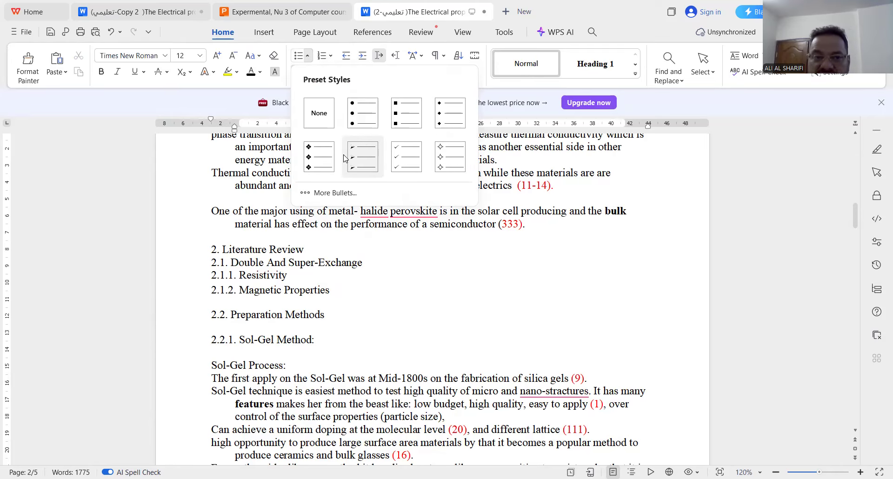
{"action": "left_click", "coordinate": [424, 295]}
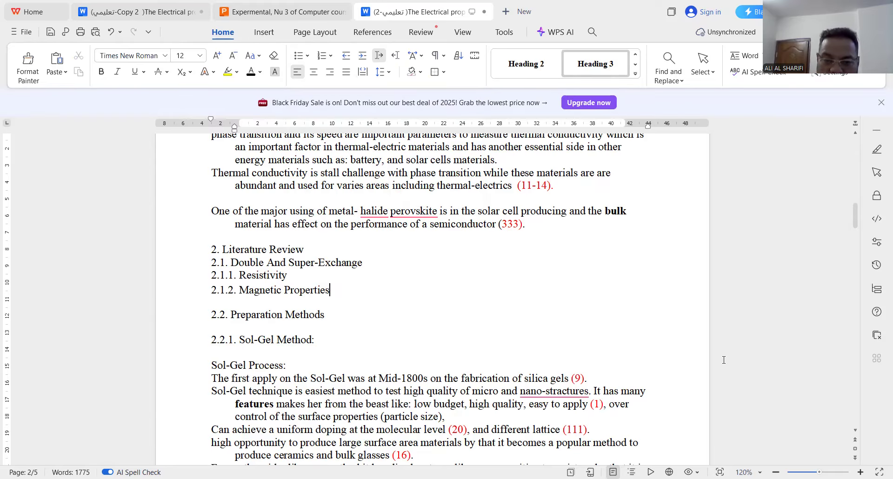
Look through the sections from Sol-Gel Process to the conclusion heading, and return to the Literature Review headings
{"action": "left_click", "coordinate": [854, 431]}
{"action": "left_click", "coordinate": [856, 432]}
{"action": "left_click", "coordinate": [855, 432]}
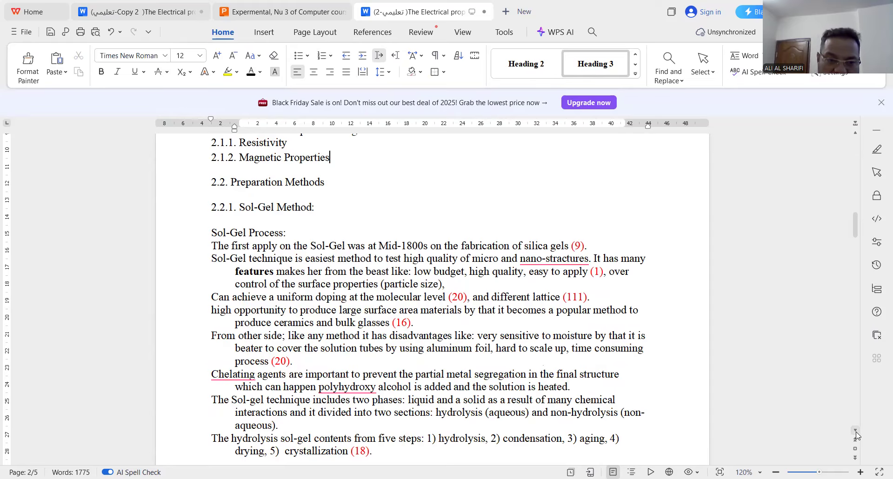
{"action": "scroll", "coordinate": [857, 434], "scroll_direction": "down", "scroll_amount": 5}
{"action": "scroll", "coordinate": [857, 435], "scroll_direction": "down", "scroll_amount": 8}
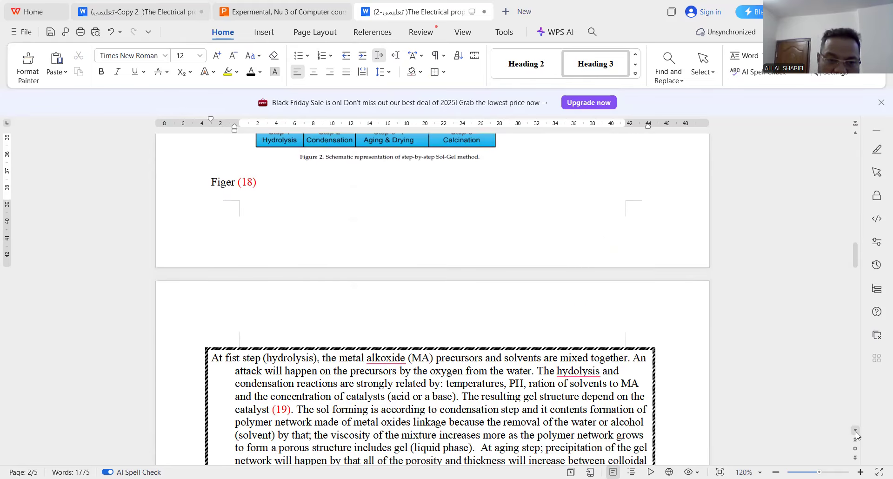
{"action": "scroll", "coordinate": [857, 435], "scroll_direction": "down", "scroll_amount": 10}
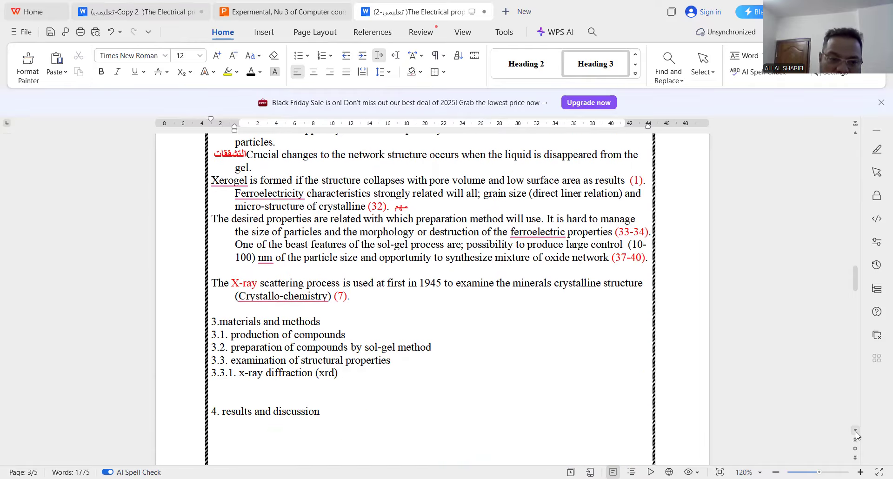
{"action": "scroll", "coordinate": [857, 435], "scroll_direction": "down", "scroll_amount": 1}
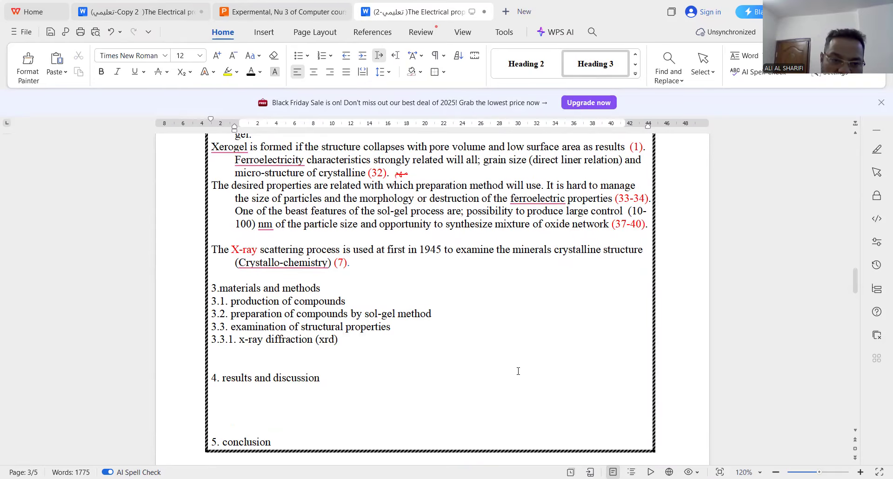
{"action": "scroll", "coordinate": [858, 138], "scroll_direction": "up", "scroll_amount": 8}
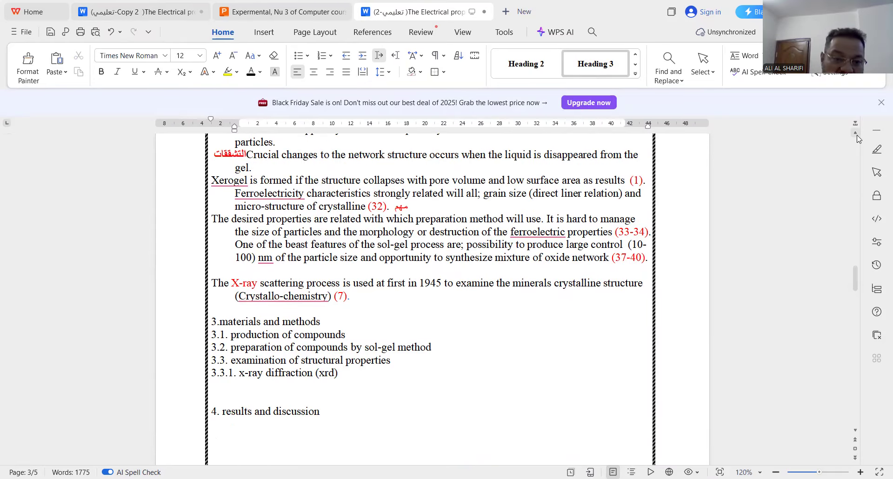
{"action": "scroll", "coordinate": [858, 138], "scroll_direction": "up", "scroll_amount": 10}
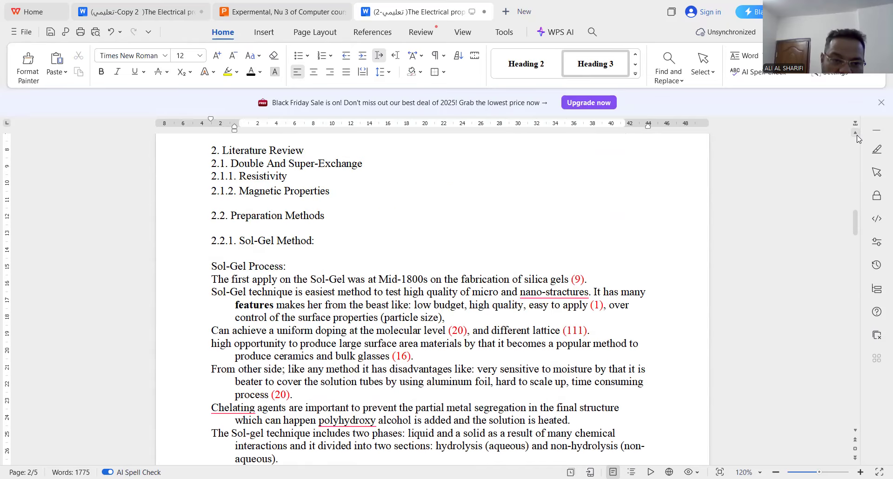
{"action": "scroll", "coordinate": [858, 138], "scroll_direction": "up", "scroll_amount": 2}
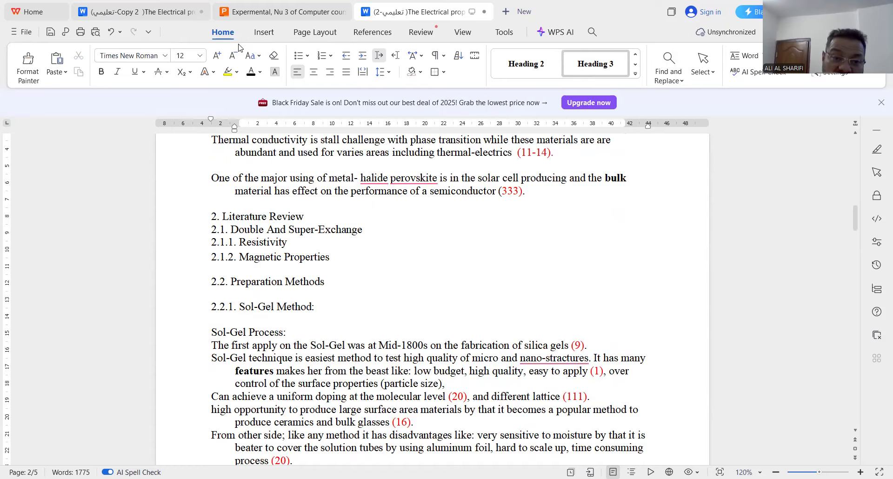
Enlarge the "Literature Review" heading text to 14 pt and convert it to uppercase
{"action": "left_click_drag", "start_coordinate": [222, 215], "coordinate": [307, 211]}
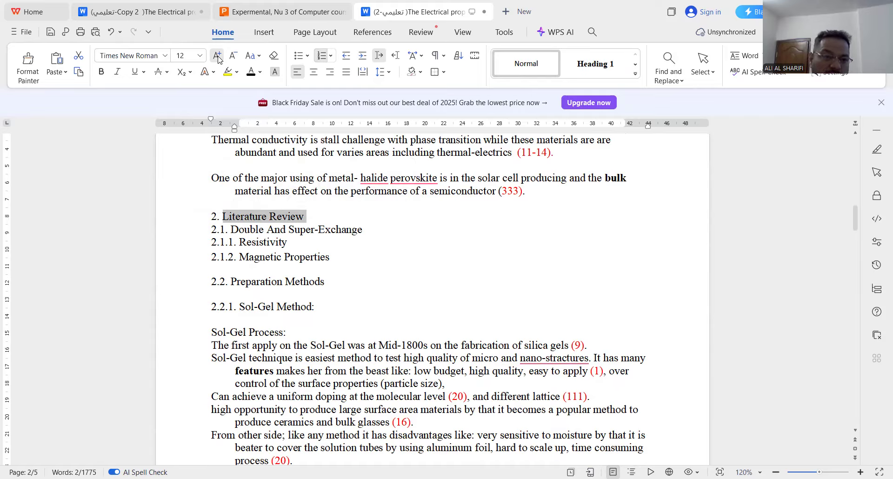
{"action": "left_click", "coordinate": [217, 57]}
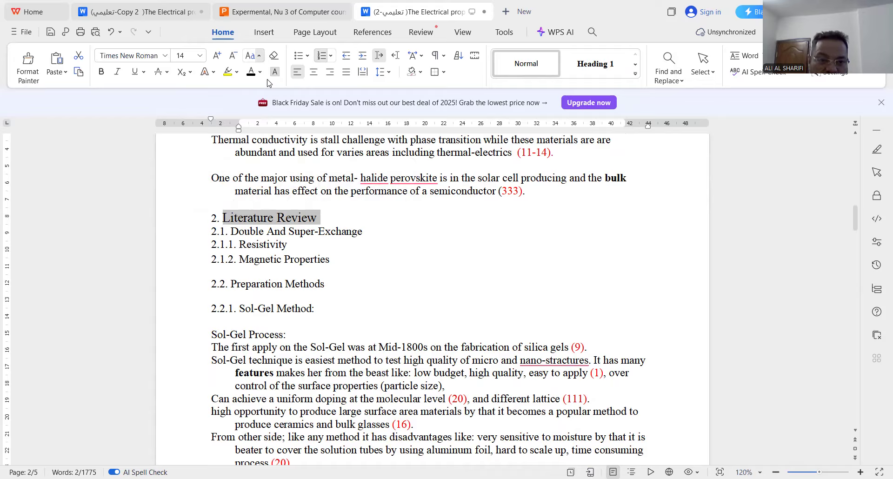
{"action": "left_click", "coordinate": [261, 57]}
{"action": "left_click", "coordinate": [376, 242]}
{"action": "left_click", "coordinate": [430, 291]}
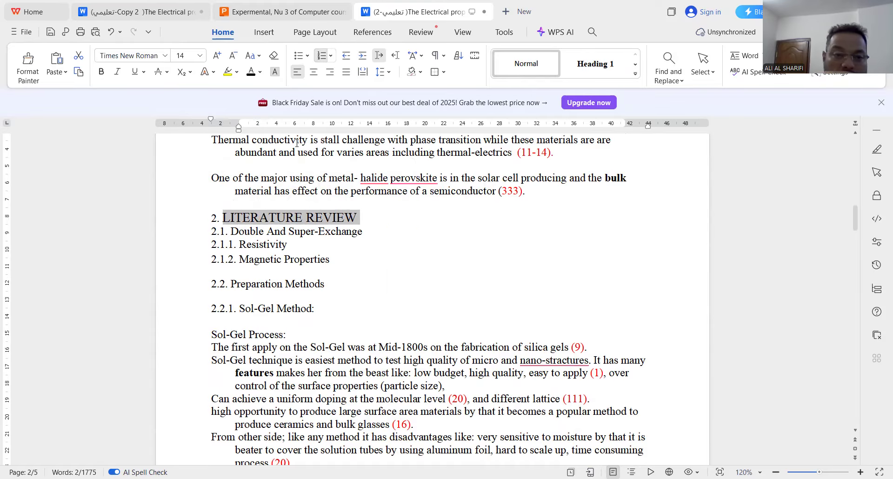
Color the "LITERATURE REVIEW" heading text blue
{"action": "left_click", "coordinate": [260, 73]}
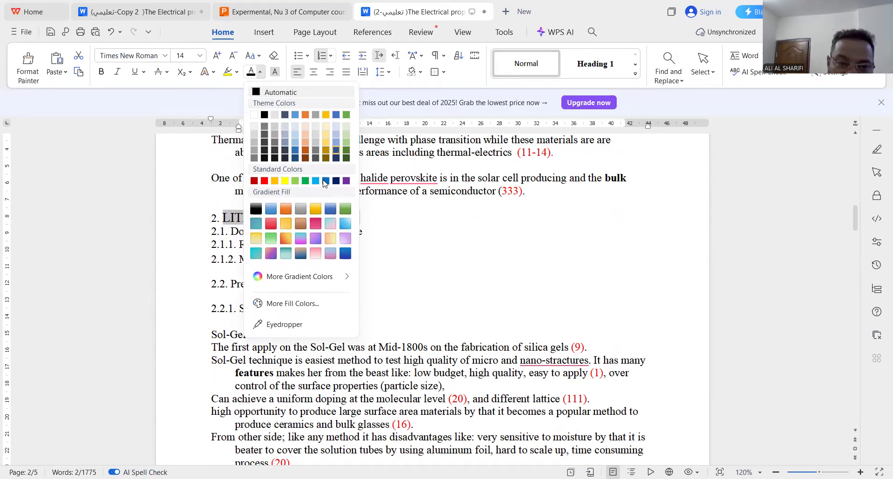
{"action": "left_click", "coordinate": [337, 152]}
{"action": "left_click", "coordinate": [441, 258]}
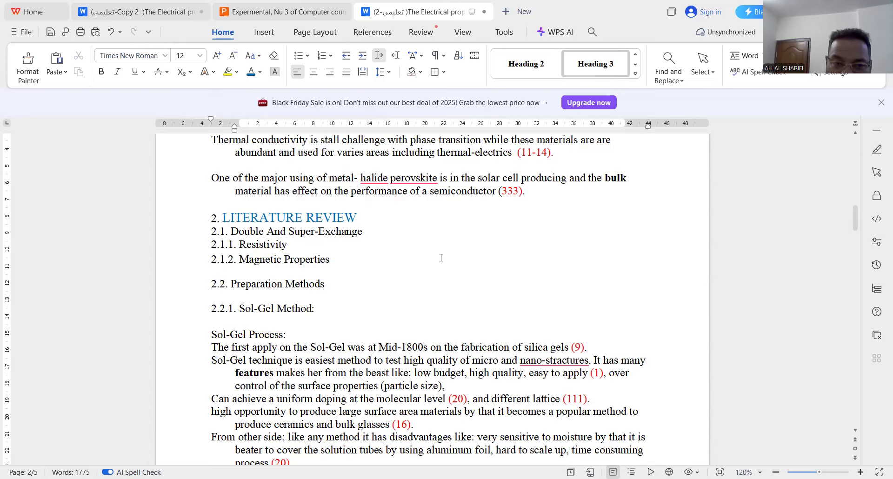
Insert an unnumbered blank line below the "LITERATURE REVIEW" heading
{"action": "left_click", "coordinate": [363, 215]}
{"action": "key", "text": "Return"}
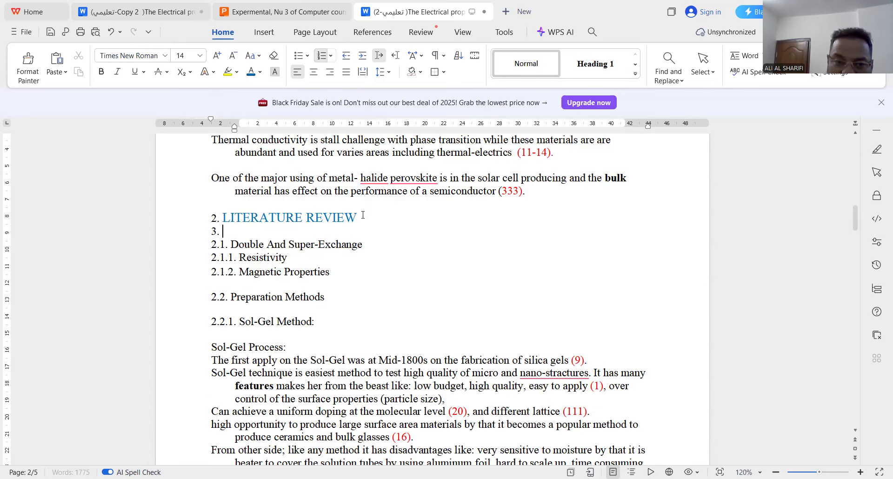
{"action": "key", "text": "BackSpace"}
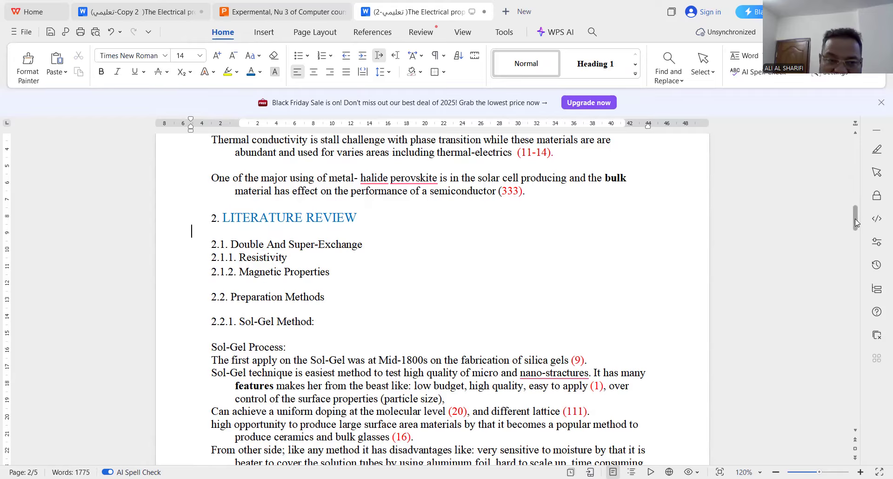
Color the "1- INTRODUCTION" heading on the first page blue
{"action": "scroll", "coordinate": [855, 216], "scroll_direction": "up", "scroll_amount": 1}
{"action": "left_click_drag", "start_coordinate": [855, 215], "coordinate": [856, 141]}
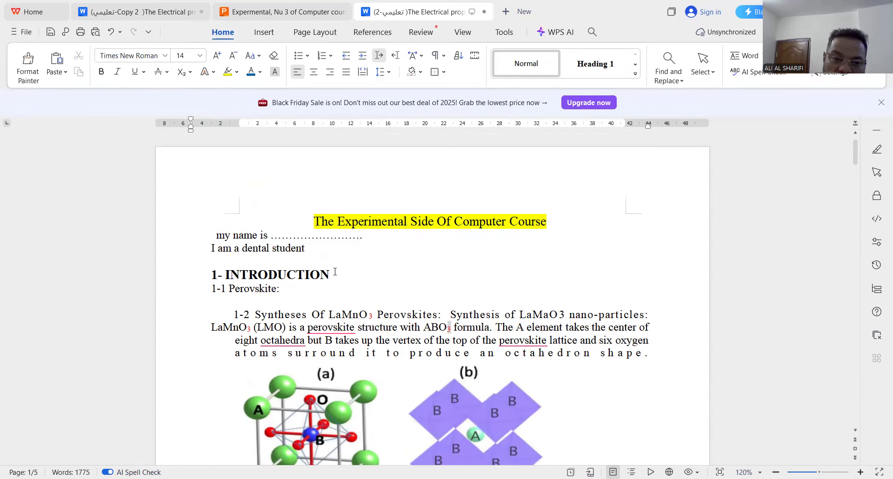
{"action": "left_click_drag", "start_coordinate": [337, 270], "coordinate": [212, 274]}
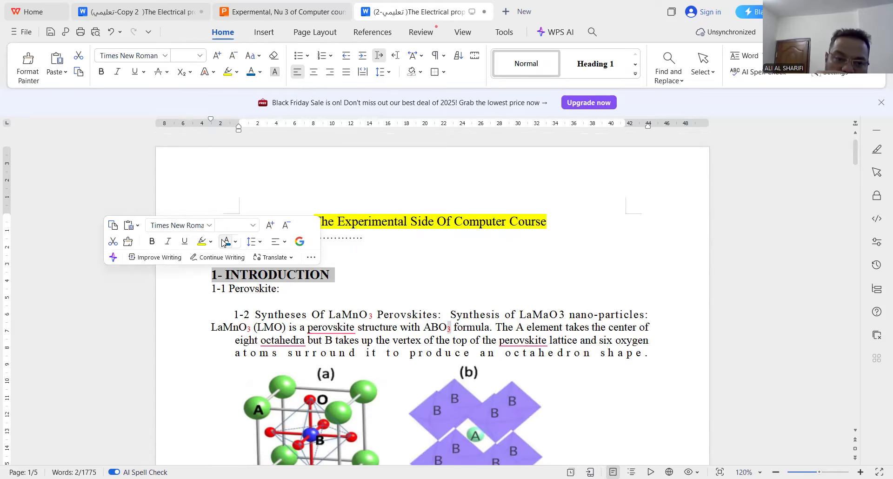
{"action": "left_click", "coordinate": [226, 242]}
{"action": "left_click", "coordinate": [409, 259]}
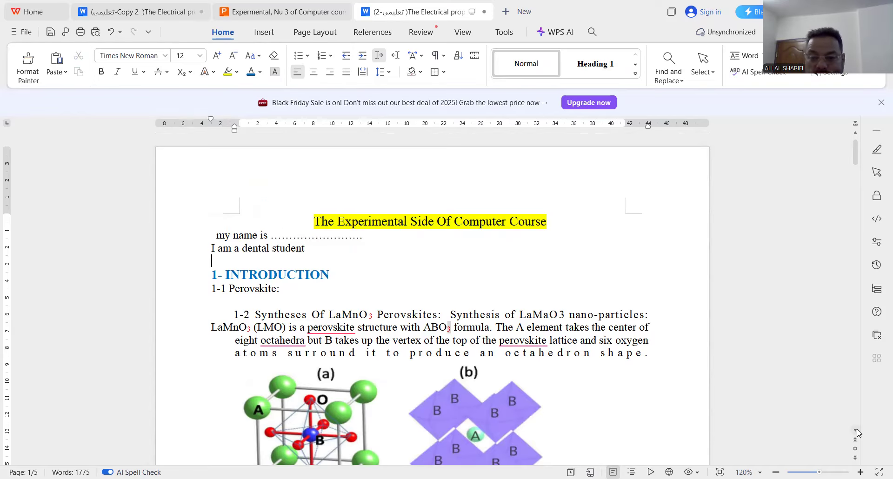
Enlarge the "3.materials and methods" heading to 14 pt and color it blue
{"action": "scroll", "coordinate": [858, 435], "scroll_direction": "down", "scroll_amount": 7}
{"action": "scroll", "coordinate": [858, 433], "scroll_direction": "down", "scroll_amount": 10}
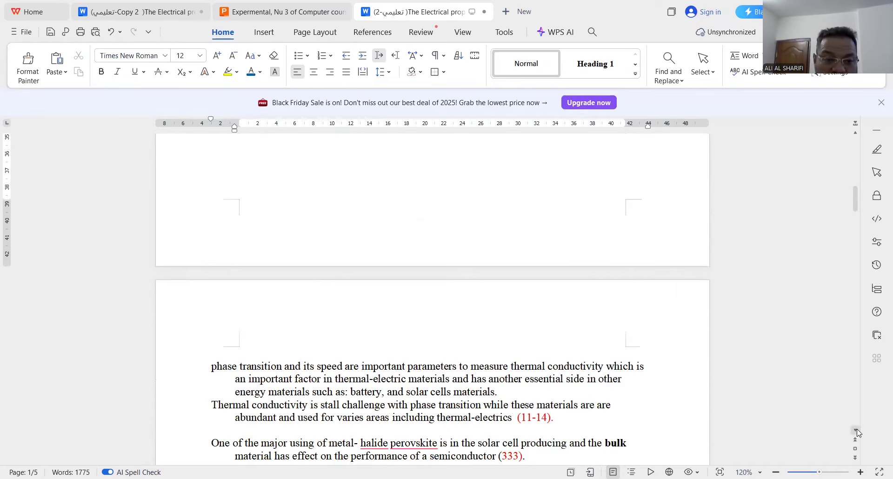
{"action": "scroll", "coordinate": [859, 432], "scroll_direction": "down", "scroll_amount": 10}
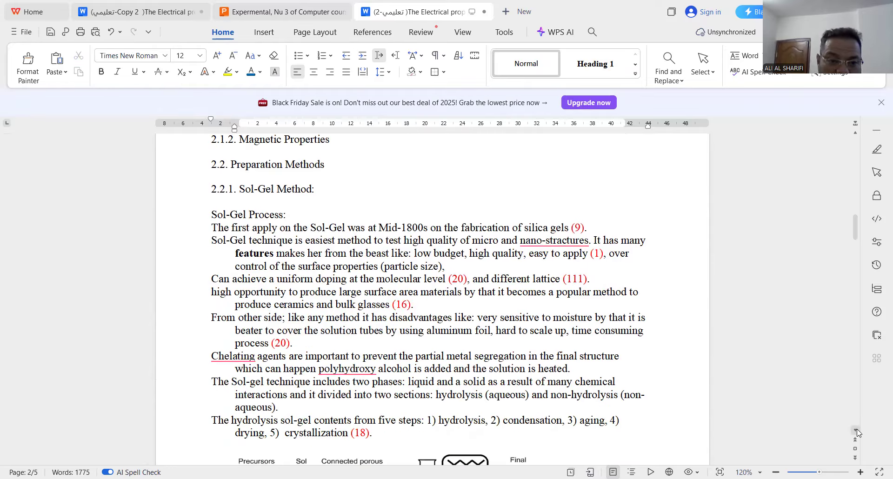
{"action": "scroll", "coordinate": [859, 432], "scroll_direction": "down", "scroll_amount": 10}
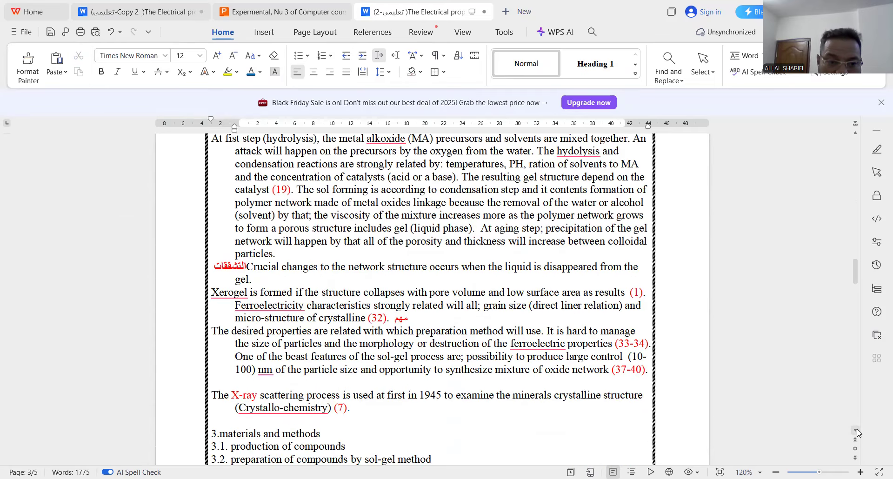
{"action": "scroll", "coordinate": [858, 433], "scroll_direction": "down", "scroll_amount": 4}
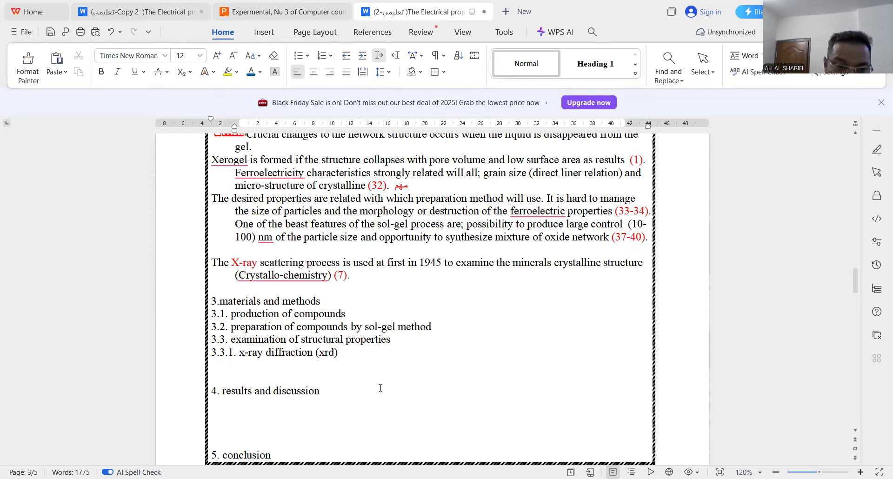
{"action": "left_click_drag", "start_coordinate": [213, 301], "coordinate": [325, 302]}
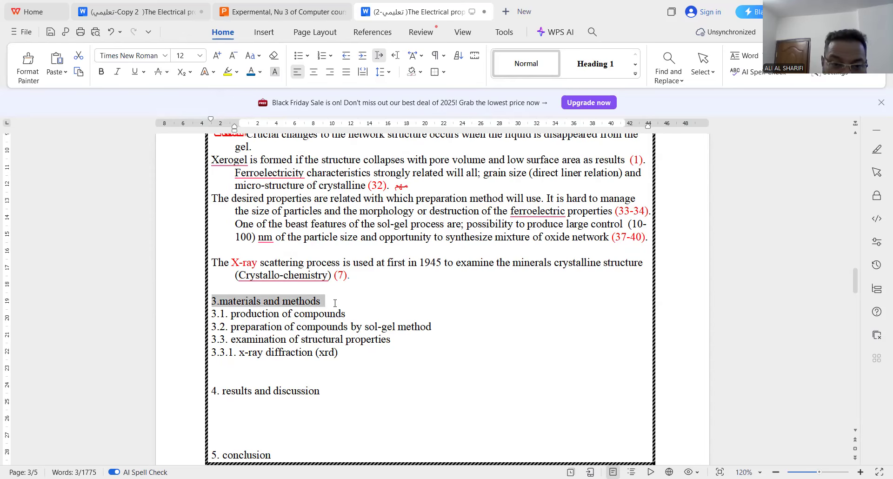
{"action": "left_click", "coordinate": [216, 55]}
{"action": "left_click", "coordinate": [250, 74]}
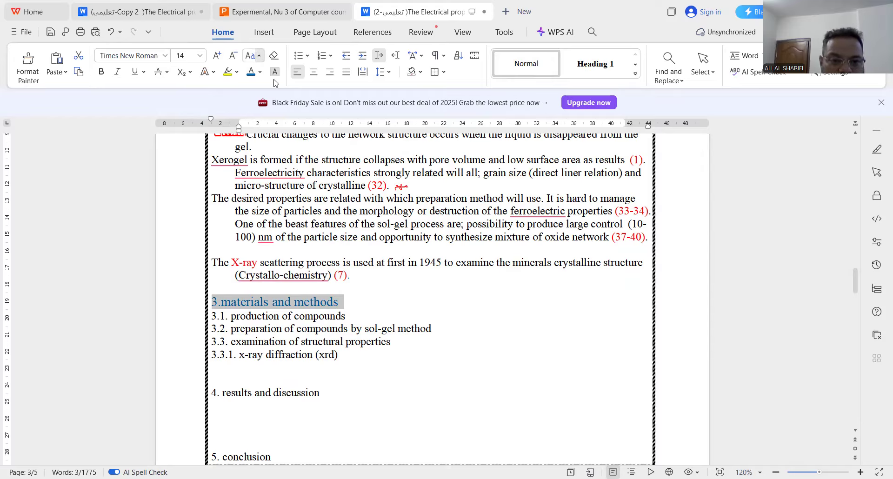
Convert the "3.materials and methods" heading to uppercase
{"action": "left_click", "coordinate": [261, 55]}
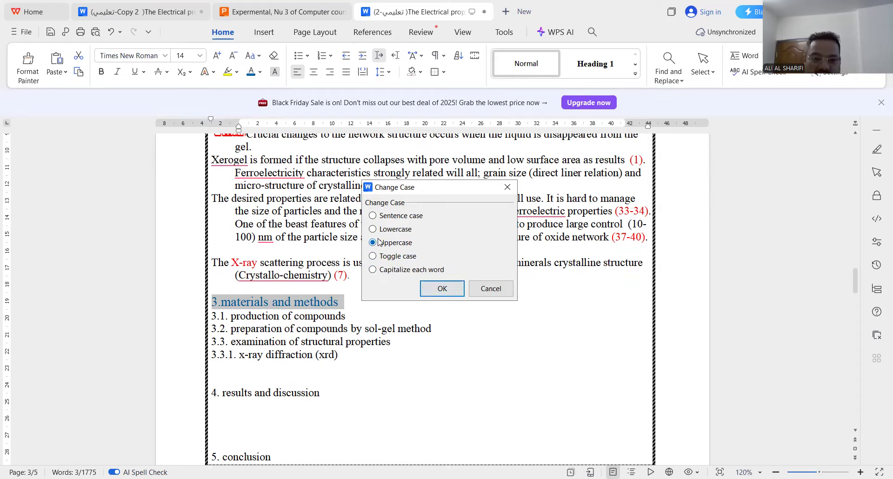
{"action": "left_click", "coordinate": [431, 292]}
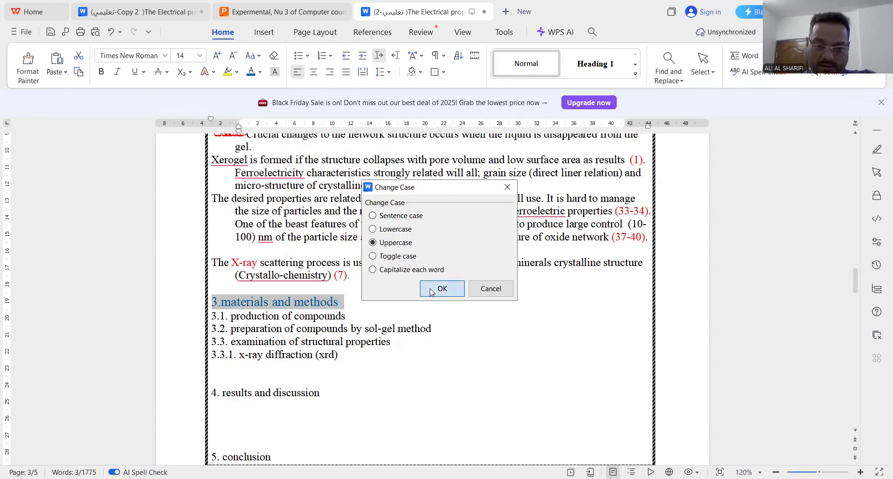
{"action": "left_click", "coordinate": [403, 305]}
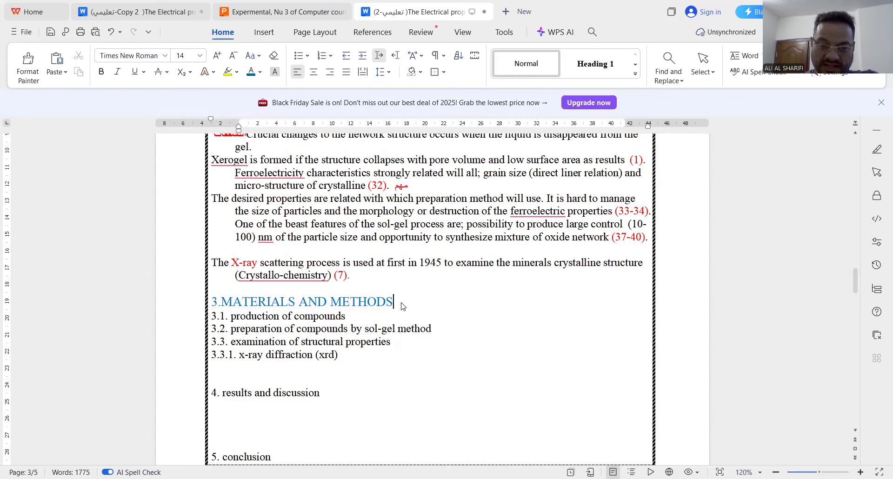
Add an empty numbered line below the "MATERIALS AND METHODS" heading, undoing the removal of its number
{"action": "key", "text": "Return"}
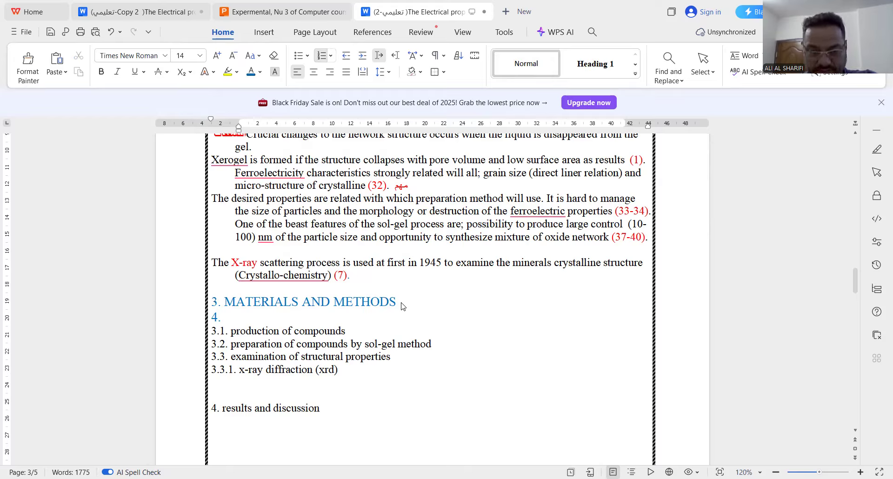
{"action": "key", "text": "BackSpace"}
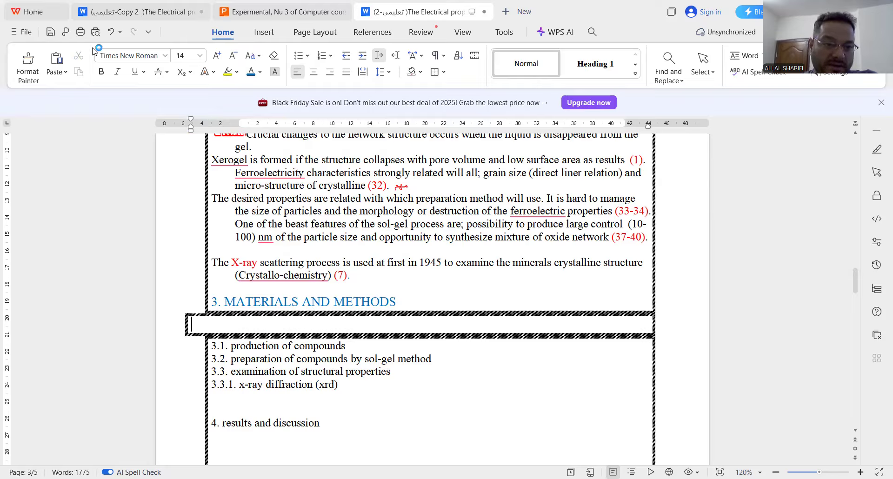
{"action": "left_click", "coordinate": [109, 32]}
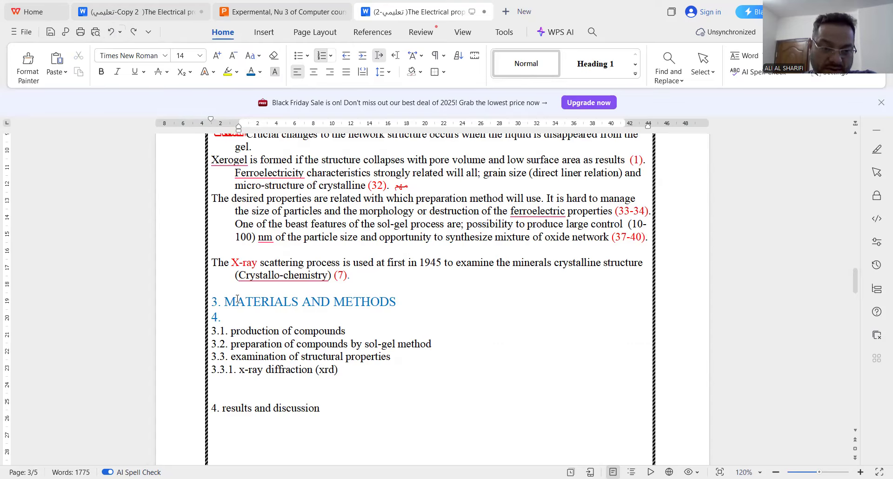
{"action": "left_click", "coordinate": [217, 315]}
{"action": "left_click_drag", "start_coordinate": [218, 315], "coordinate": [217, 315]}
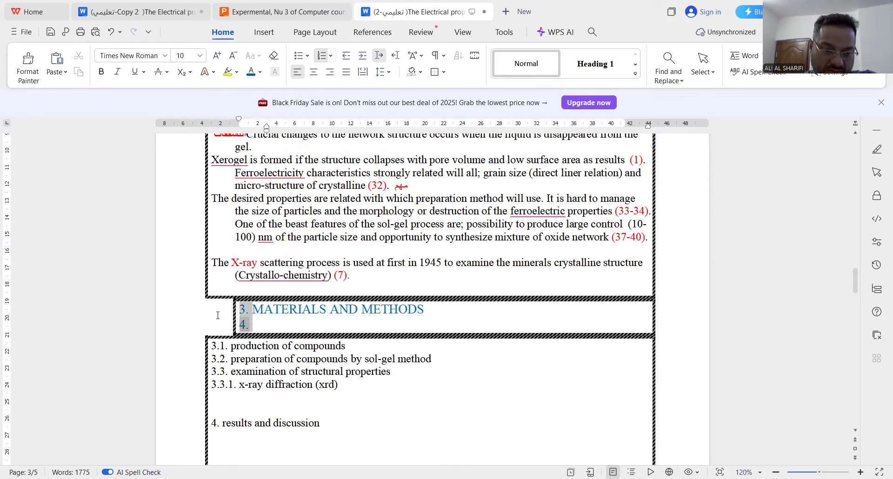
{"action": "left_click", "coordinate": [112, 33]}
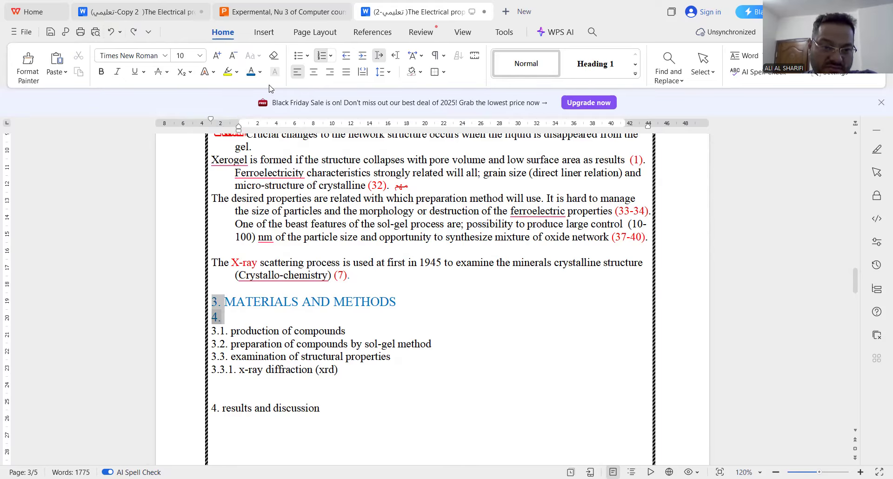
{"action": "left_click", "coordinate": [225, 328]}
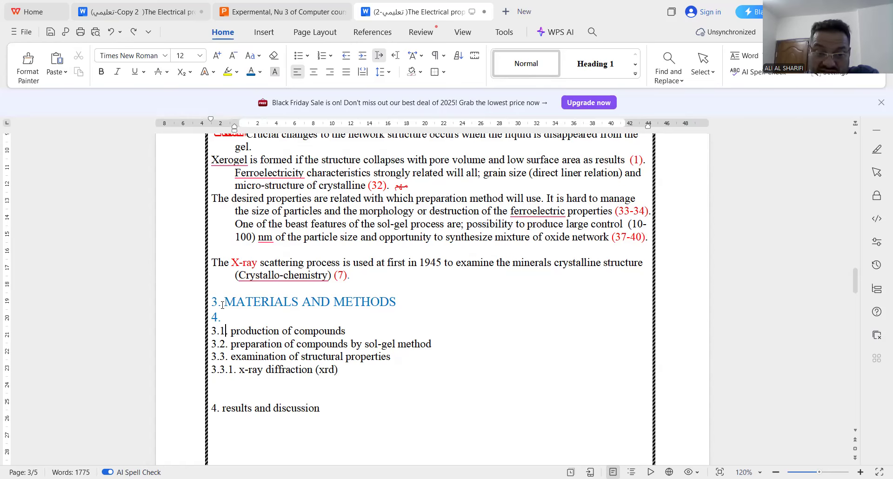
{"action": "left_click", "coordinate": [856, 431]}
{"action": "left_click", "coordinate": [855, 430]}
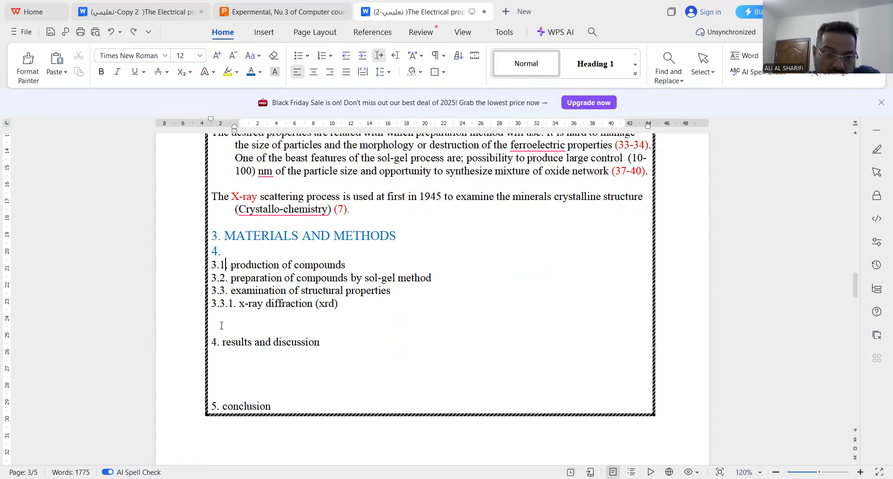
{"action": "key", "text": "BackSpace"}
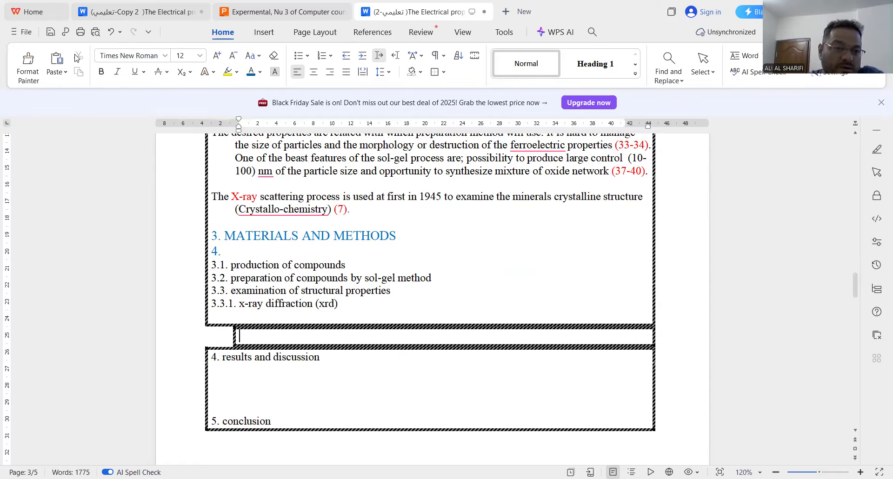
{"action": "left_click", "coordinate": [111, 32]}
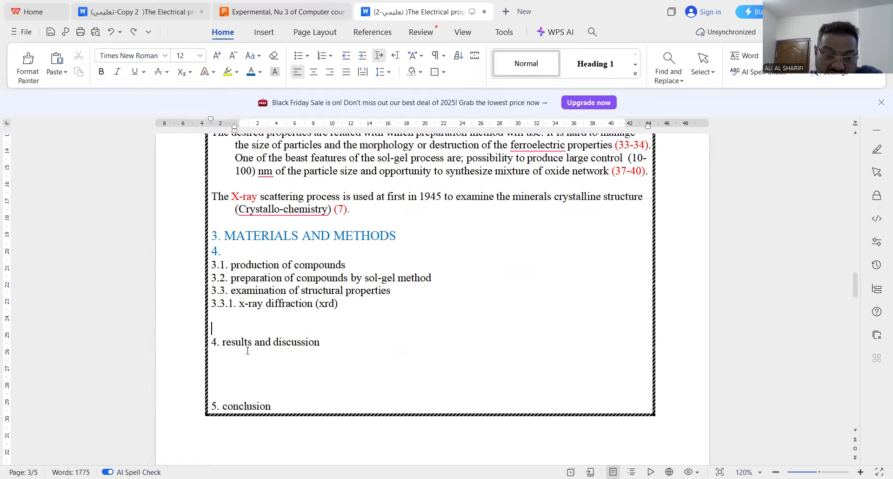
Color the "results and discussion" heading blue and enlarge it to 14 pt
{"action": "left_click_drag", "start_coordinate": [324, 344], "coordinate": [236, 350]}
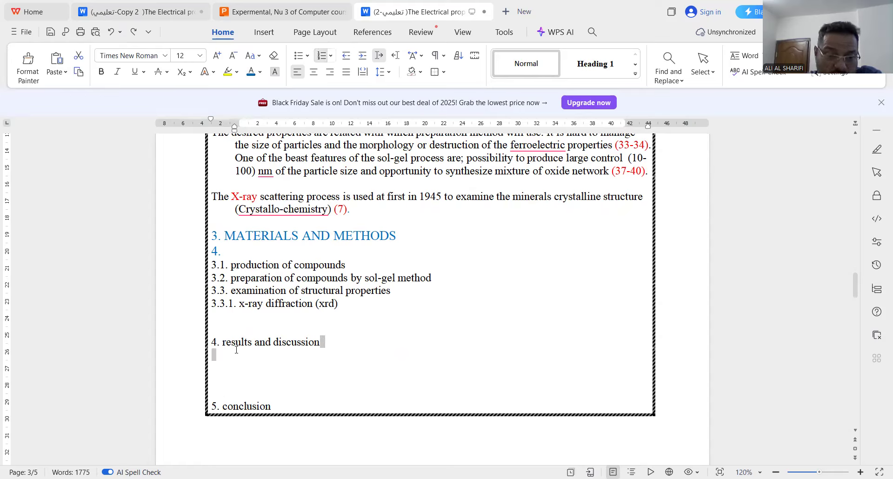
{"action": "triple_click", "coordinate": [236, 346]}
{"action": "left_click", "coordinate": [238, 309]}
{"action": "left_click", "coordinate": [282, 292]}
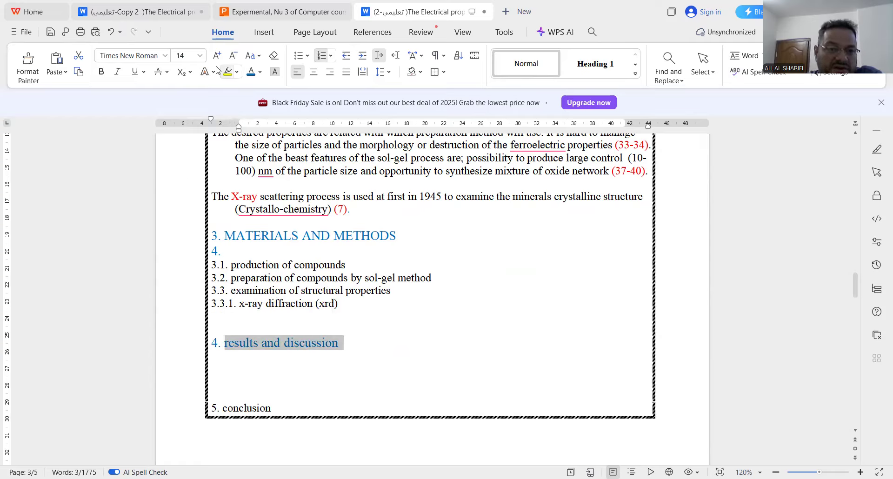
Convert the "results and discussion" heading to uppercase
{"action": "left_click", "coordinate": [261, 59]}
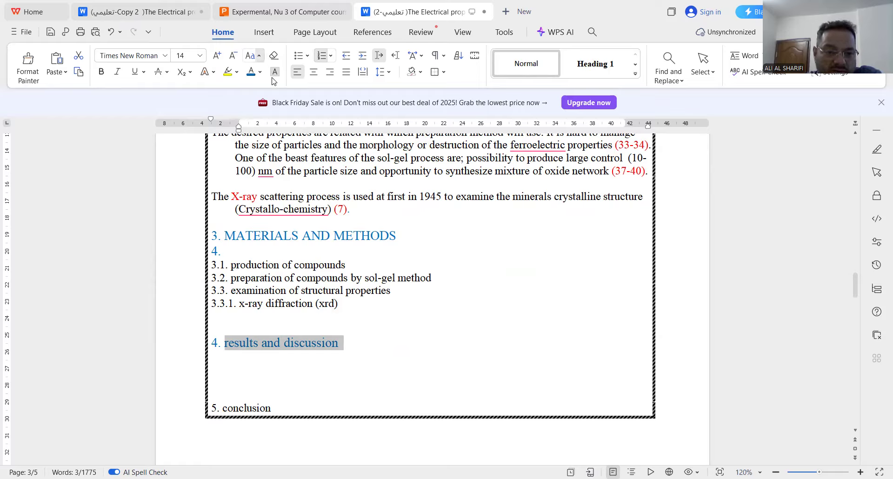
{"action": "left_click", "coordinate": [373, 270]}
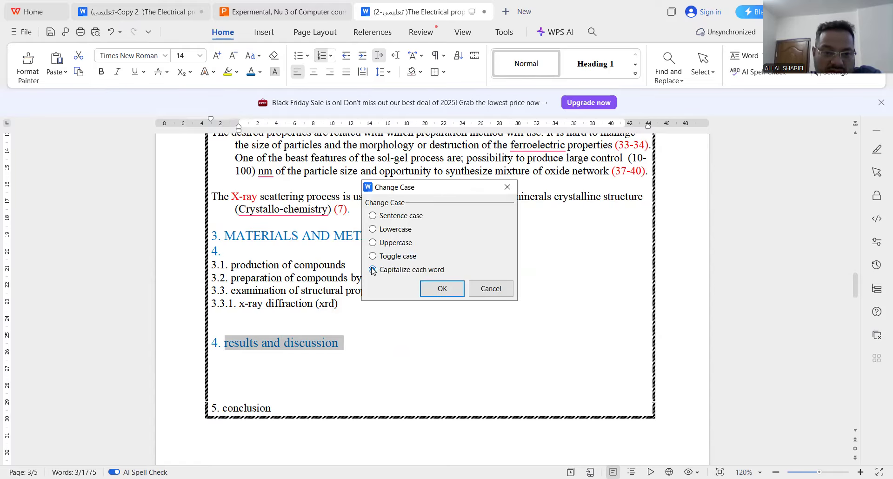
{"action": "left_click", "coordinate": [373, 244]}
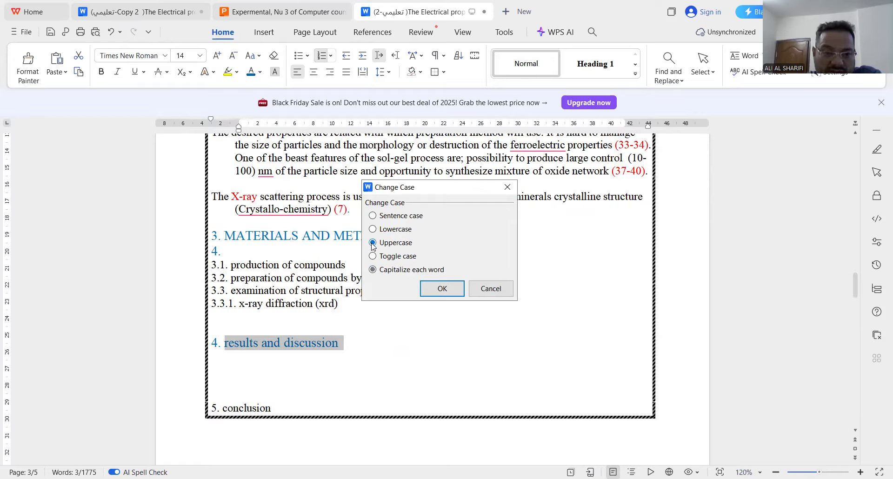
{"action": "left_click", "coordinate": [442, 288]}
Color the "conclusion" heading blue and enlarge it to 14 pt
{"action": "left_click_drag", "start_coordinate": [222, 408], "coordinate": [274, 405]}
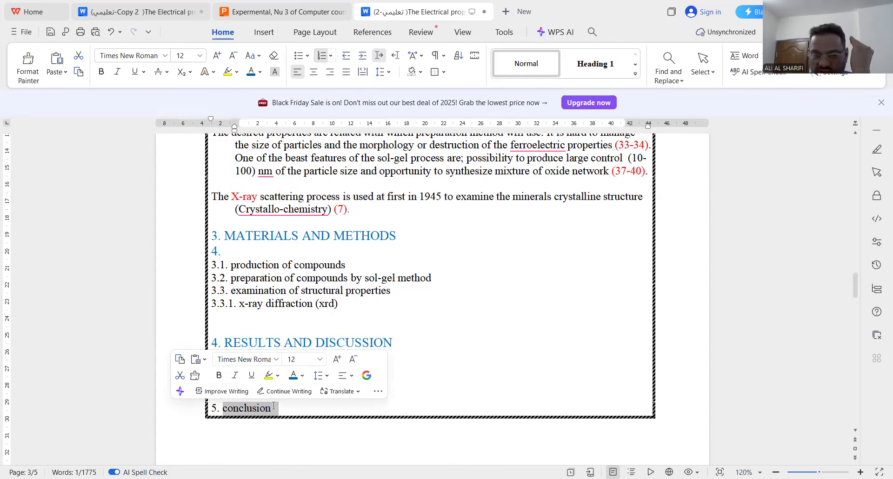
{"action": "left_click", "coordinate": [293, 375]}
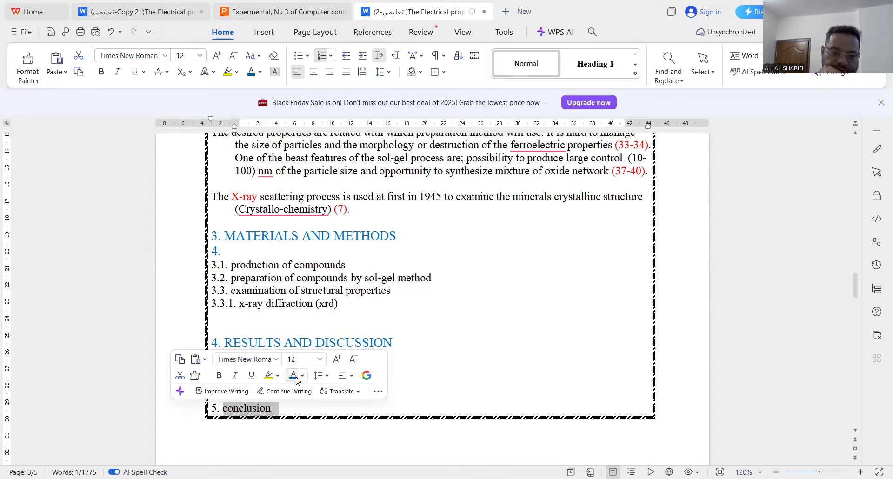
{"action": "left_click", "coordinate": [338, 360]}
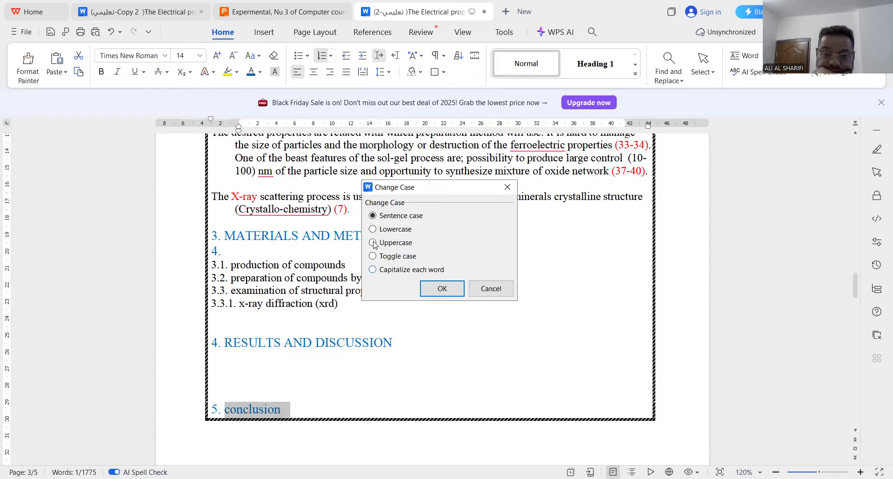
Convert the "conclusion" heading to uppercase
{"action": "left_click", "coordinate": [372, 243]}
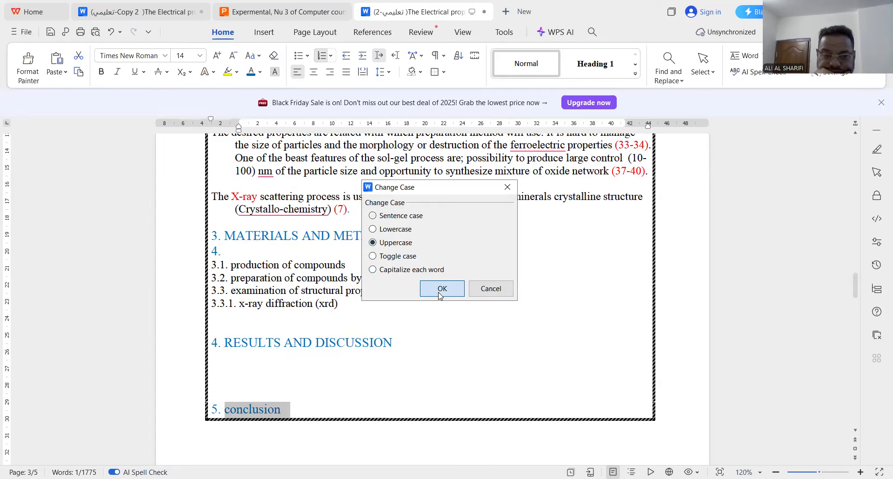
{"action": "left_click", "coordinate": [441, 289]}
{"action": "left_click", "coordinate": [390, 372]}
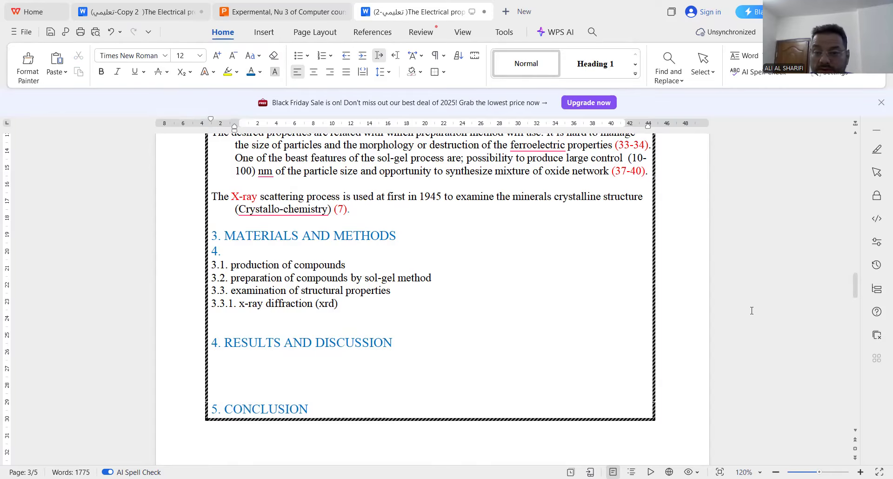
Look back through page 3 from the conclusion heading up to the "Figer (18)" caption
{"action": "left_click", "coordinate": [854, 134]}
{"action": "left_click", "coordinate": [855, 134]}
{"action": "left_click", "coordinate": [855, 134]}
{"action": "left_click", "coordinate": [855, 134]}
{"action": "left_click", "coordinate": [855, 134]}
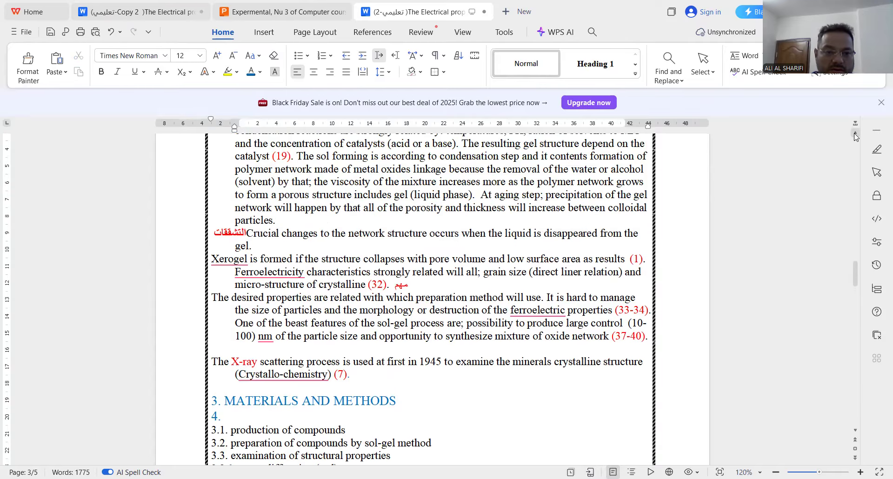
{"action": "left_click", "coordinate": [855, 133]}
{"action": "left_click", "coordinate": [855, 133]}
{"action": "left_click", "coordinate": [855, 133]}
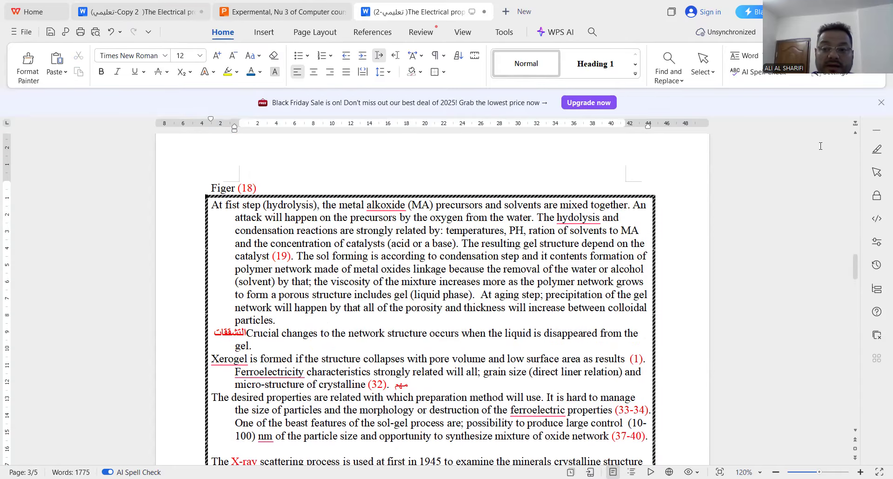
Look over page 3 between the "Figer (18)" caption and the materials and methods heading to examine the bordered text
{"action": "left_click", "coordinate": [855, 134]}
{"action": "left_click", "coordinate": [856, 134]}
{"action": "left_click", "coordinate": [856, 134]}
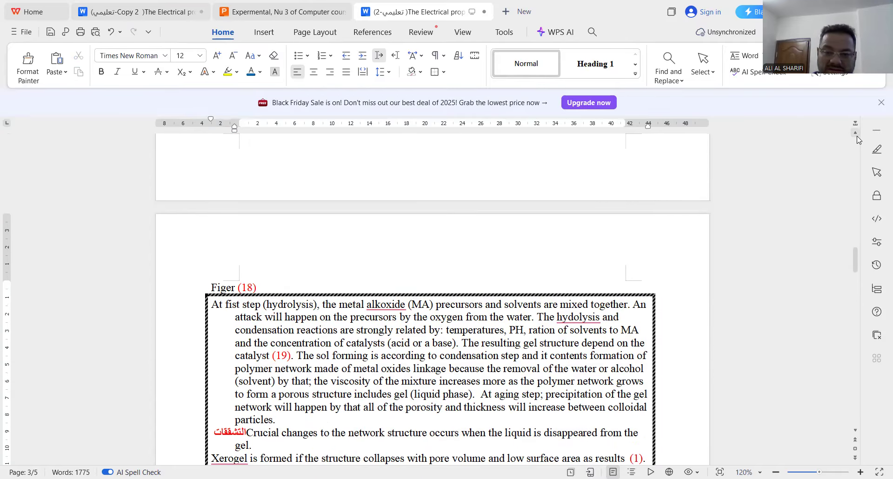
{"action": "left_click", "coordinate": [854, 430]}
{"action": "left_click", "coordinate": [855, 430]}
{"action": "left_click", "coordinate": [854, 430]}
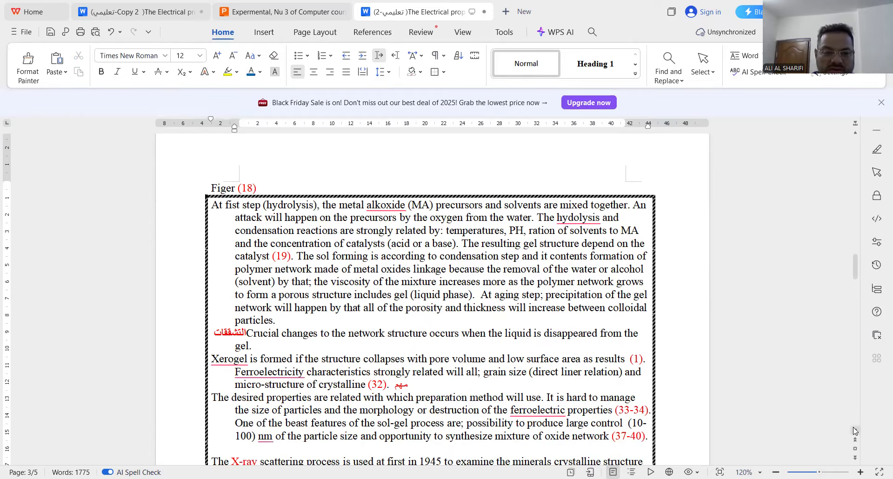
{"action": "left_click", "coordinate": [855, 430]}
{"action": "left_click", "coordinate": [855, 430]}
{"action": "left_click", "coordinate": [855, 430]}
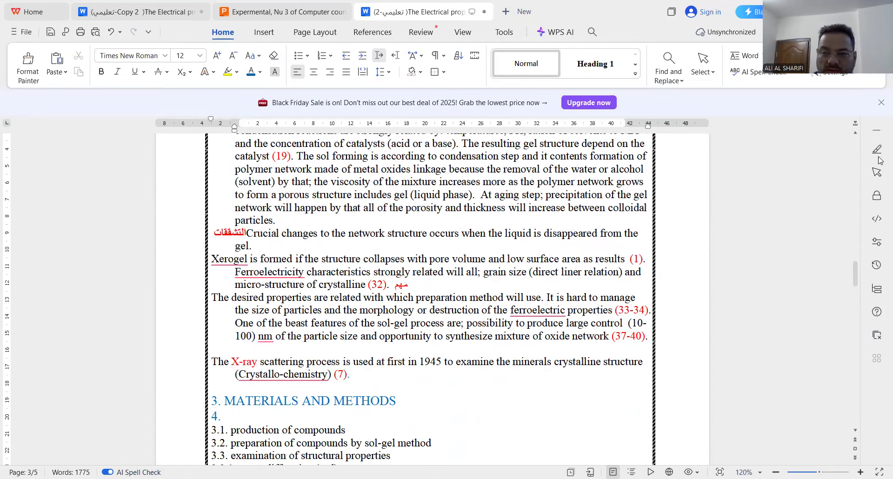
{"action": "left_click", "coordinate": [855, 130]}
{"action": "left_click", "coordinate": [856, 130]}
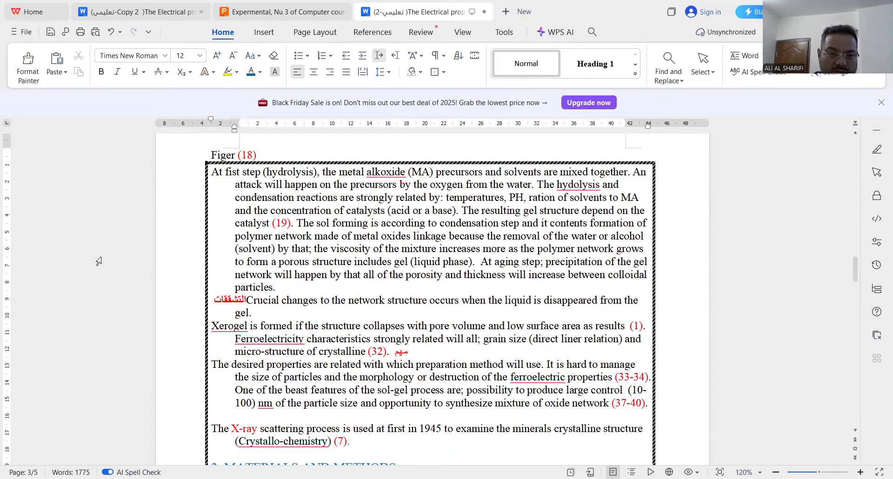
Remove the border around the page 3 text from the "At fist step (hydrolysis)" paragraph through the CONCLUSION heading
{"action": "double_click", "coordinate": [212, 171]}
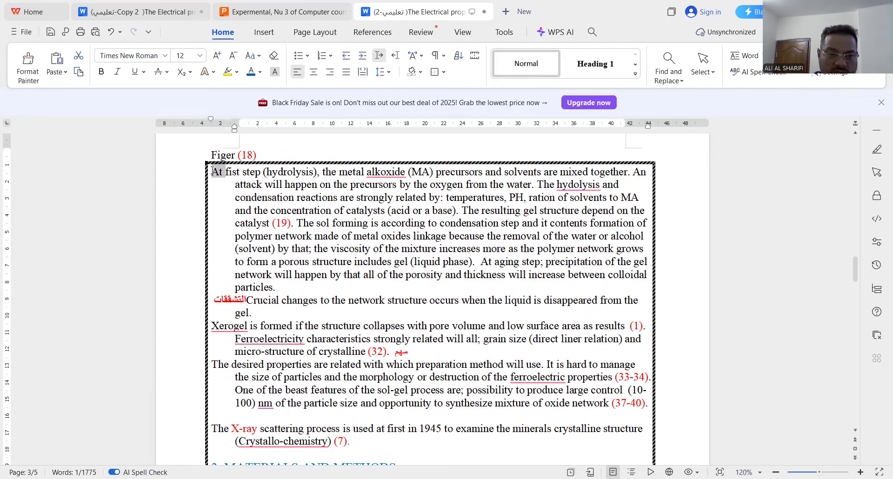
{"action": "left_click", "coordinate": [207, 230]}
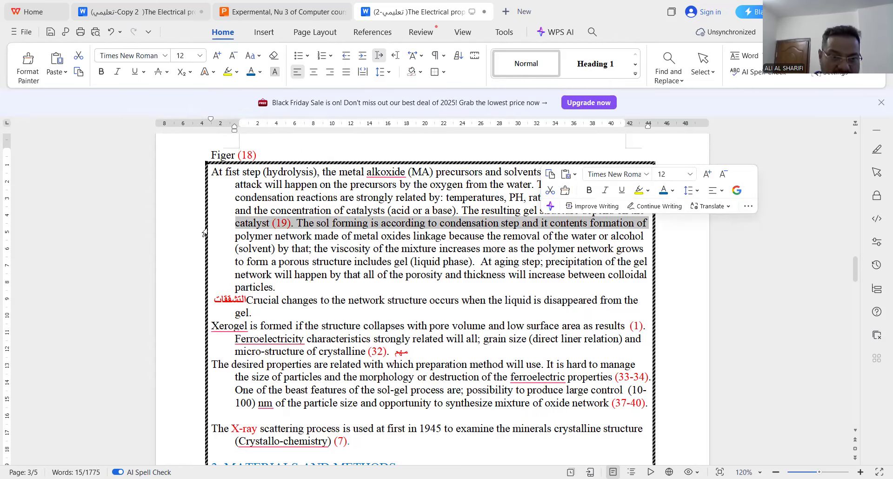
{"action": "left_click_drag", "start_coordinate": [212, 171], "coordinate": [359, 268]}
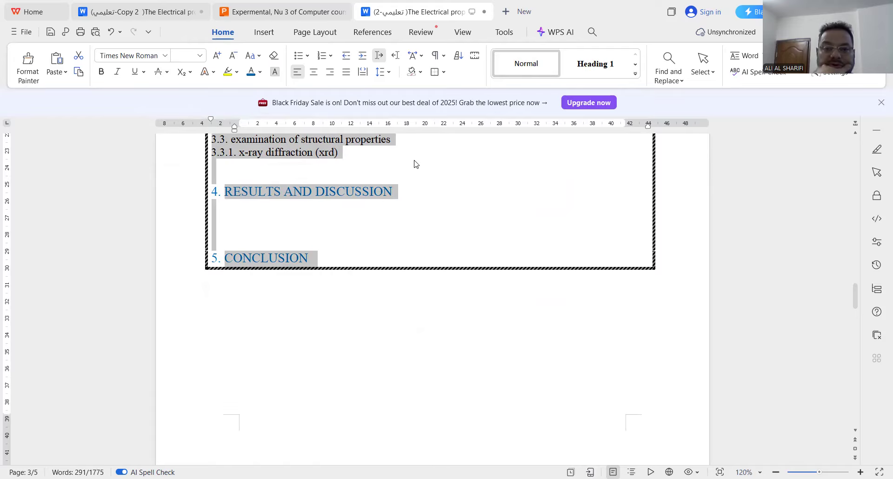
{"action": "left_click", "coordinate": [444, 74]}
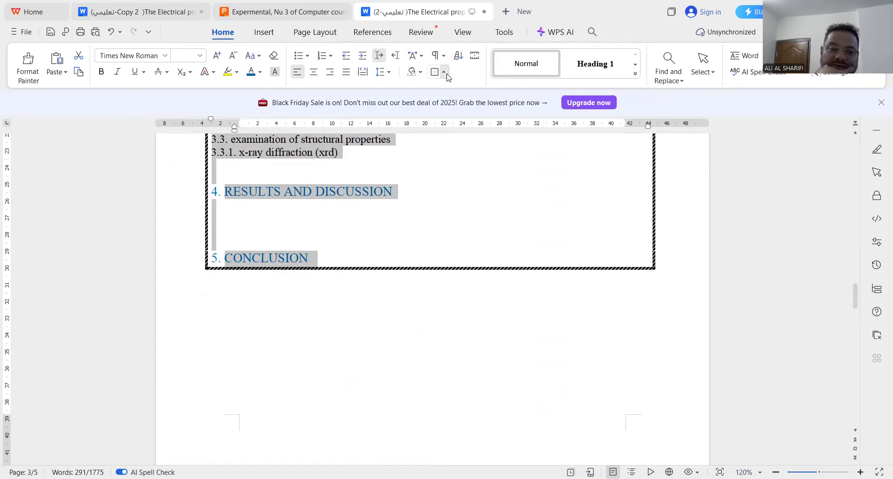
{"action": "left_click", "coordinate": [481, 191]}
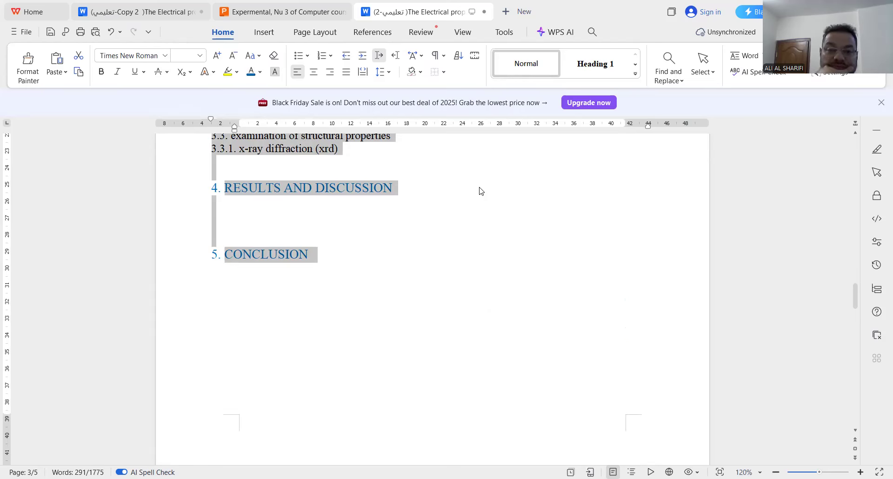
Reapply the border around the selected page 3 text and remove it again
{"action": "left_click", "coordinate": [443, 73]}
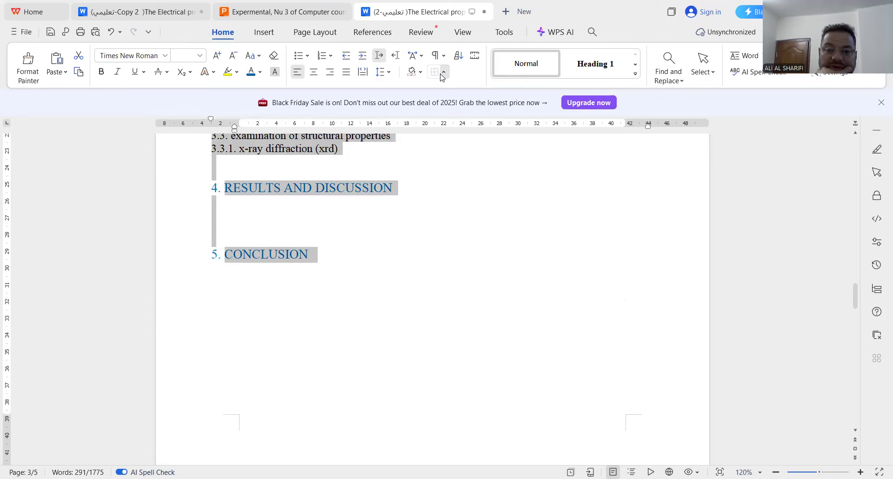
{"action": "left_click", "coordinate": [459, 230]}
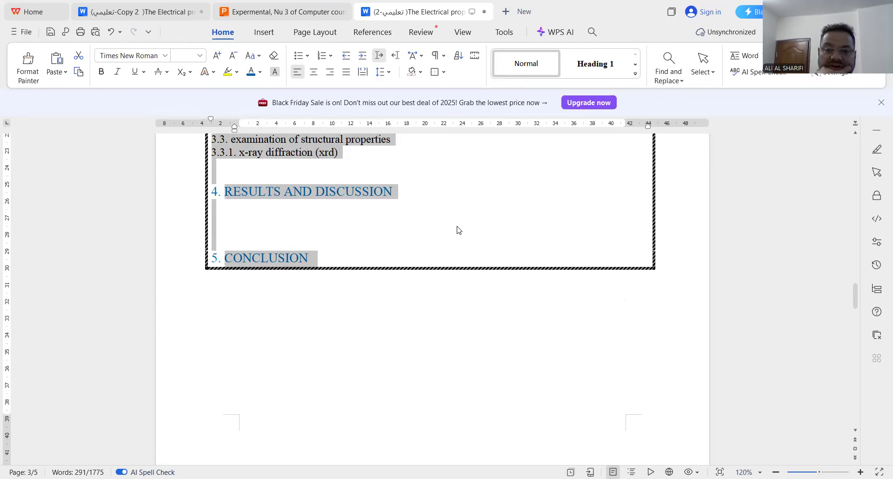
{"action": "left_click", "coordinate": [444, 73]}
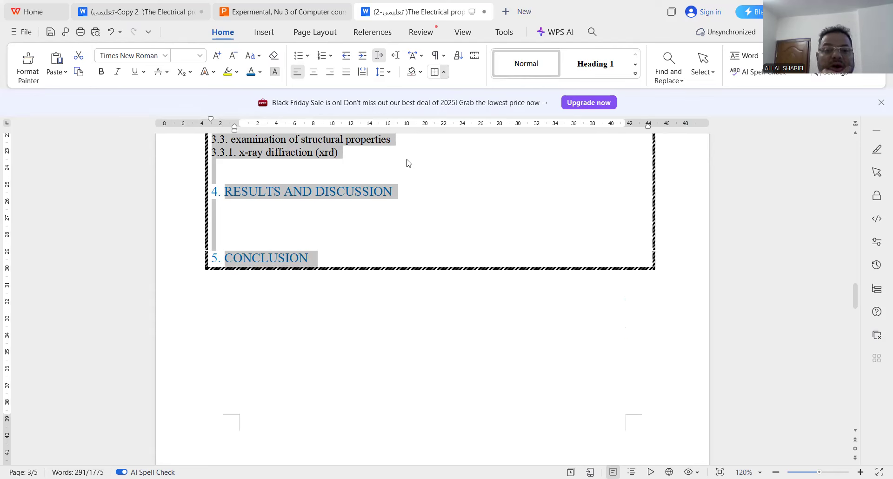
{"action": "left_click", "coordinate": [464, 177]}
{"action": "left_click", "coordinate": [427, 226]}
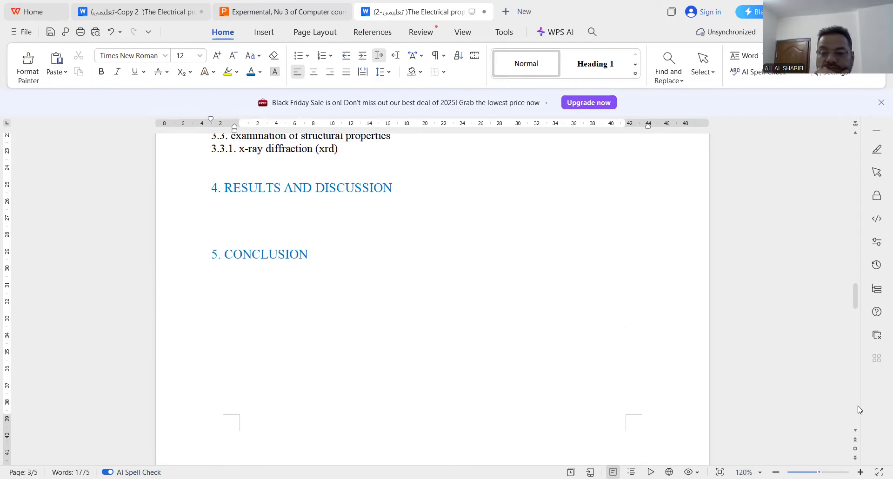
Try Format Painter with plain body formatting on the "One of the major using" paragraph and LITERATURE REVIEW heading on page 2, and undo it
{"action": "left_click", "coordinate": [855, 133]}
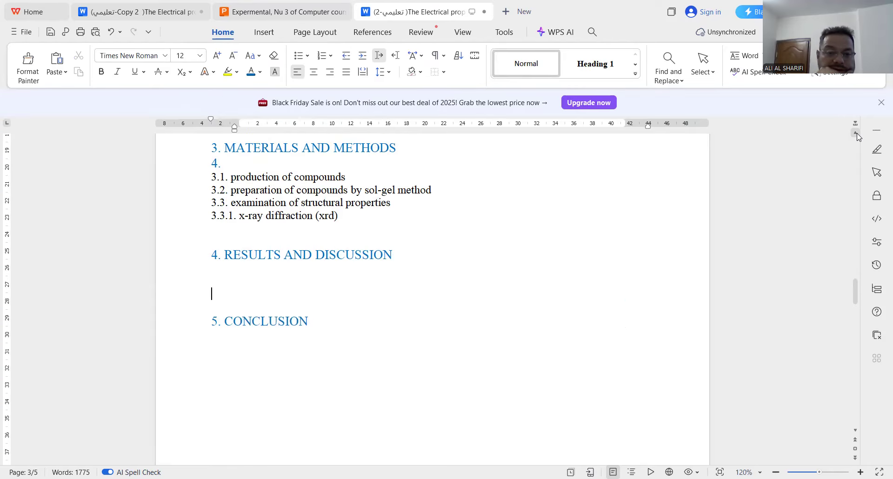
{"action": "left_click", "coordinate": [856, 134]}
{"action": "left_click", "coordinate": [856, 133]}
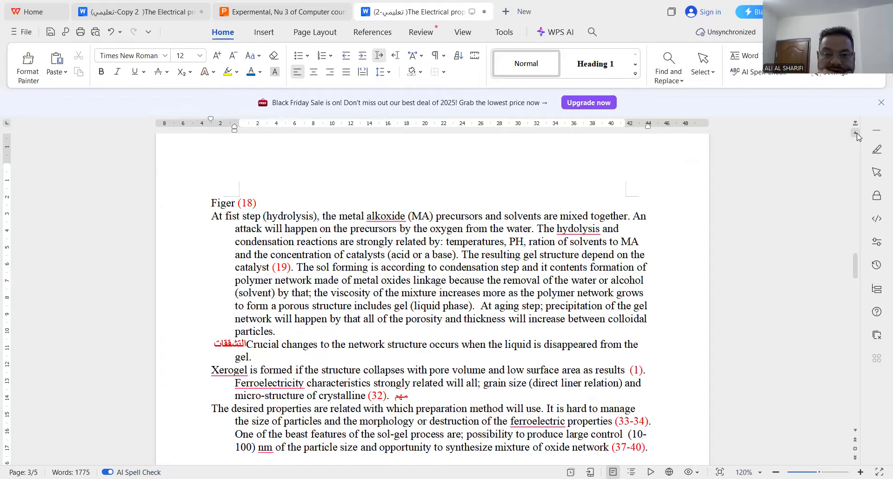
{"action": "left_click", "coordinate": [855, 134]}
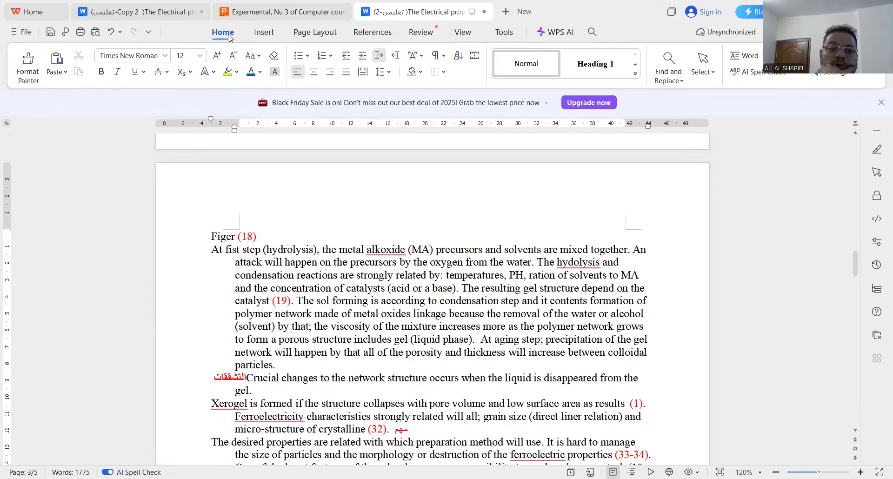
{"action": "left_click", "coordinate": [855, 133]}
{"action": "left_click", "coordinate": [857, 135]}
{"action": "left_click", "coordinate": [857, 135]}
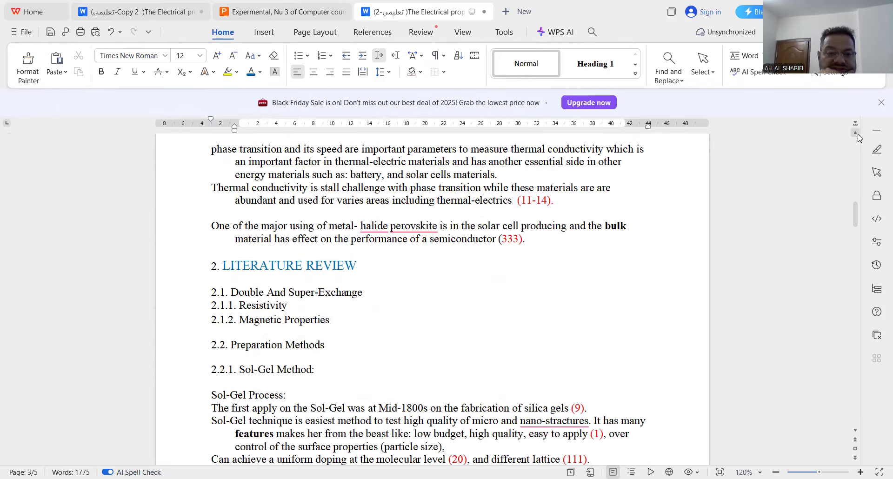
{"action": "left_click", "coordinate": [856, 133]}
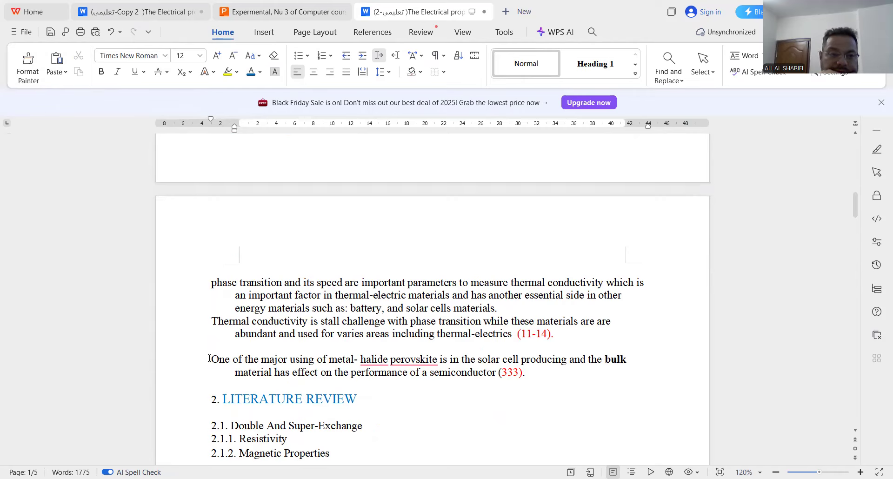
{"action": "left_click", "coordinate": [26, 70]}
{"action": "left_click_drag", "start_coordinate": [210, 358], "coordinate": [370, 399]}
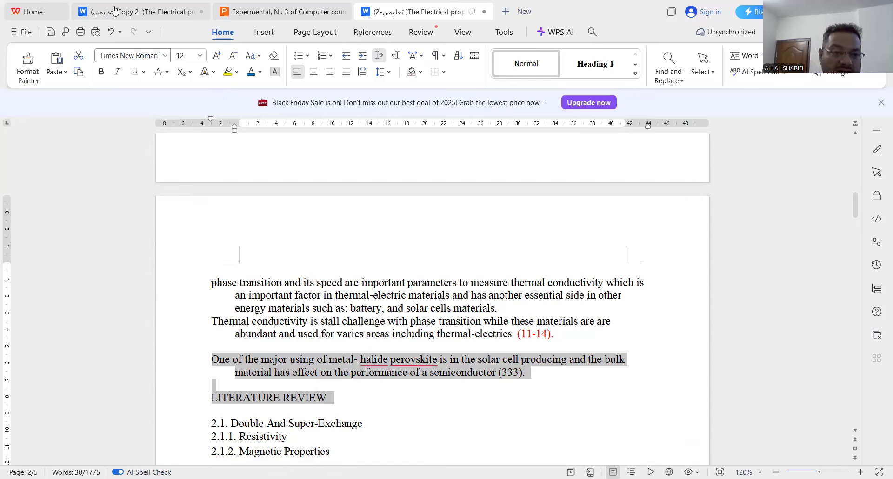
{"action": "left_click", "coordinate": [112, 32]}
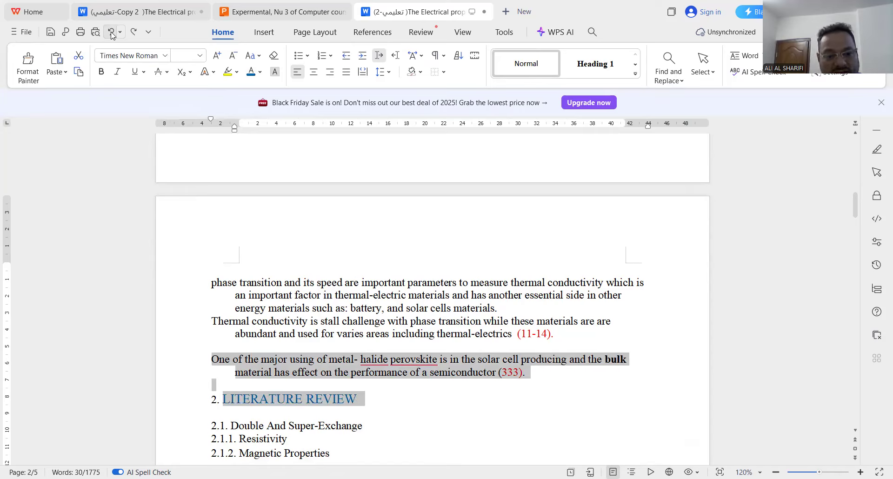
{"action": "left_click", "coordinate": [388, 414]}
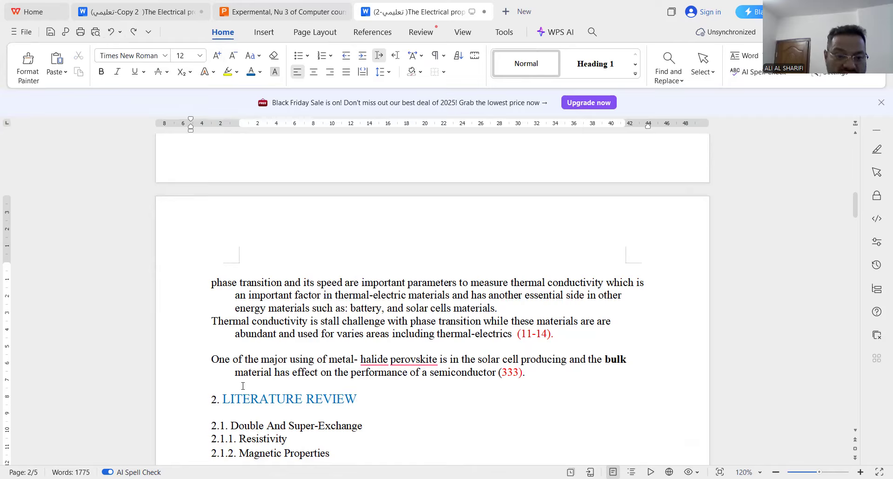
Select the last paragraph on page 1, starting with "produced high particle size of LMO perovskite"
{"action": "left_click_drag", "start_coordinate": [235, 399], "coordinate": [334, 404]}
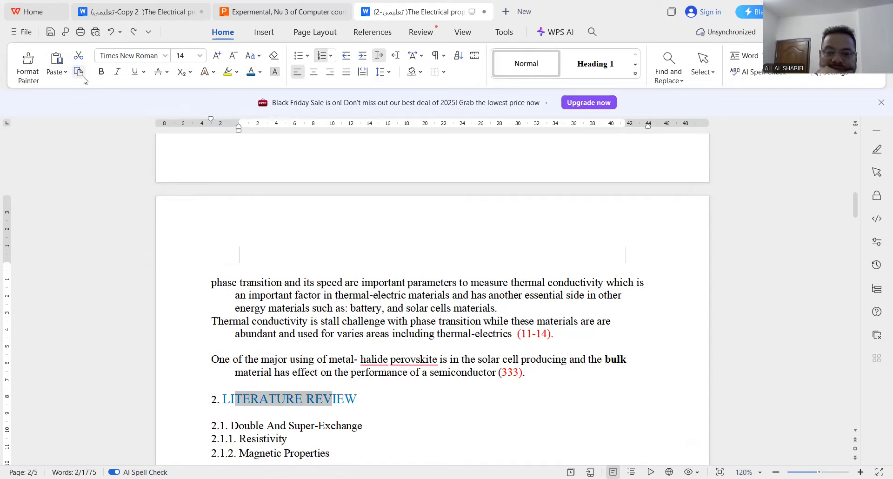
{"action": "left_click", "coordinate": [855, 134]}
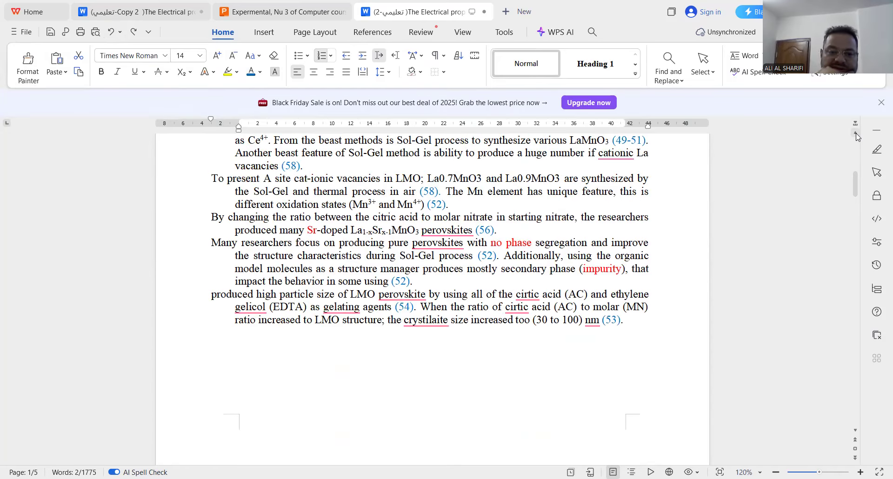
{"action": "left_click", "coordinate": [208, 296]}
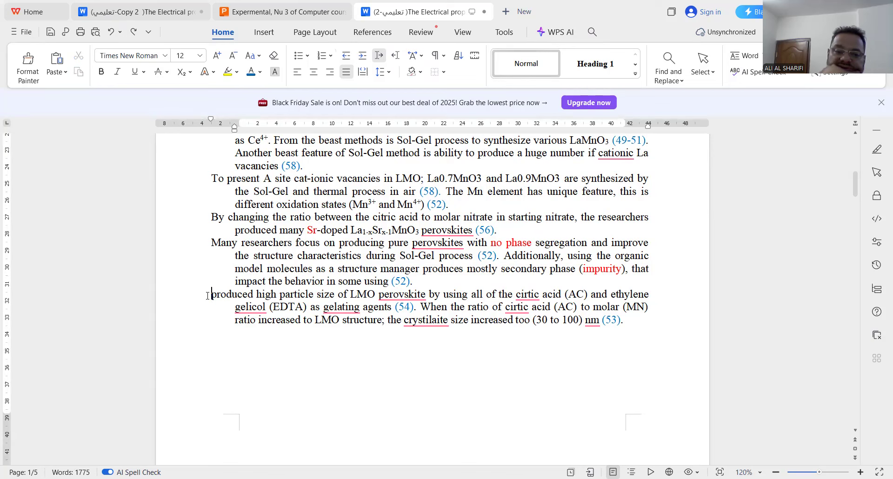
{"action": "left_click_drag", "start_coordinate": [223, 296], "coordinate": [474, 329]}
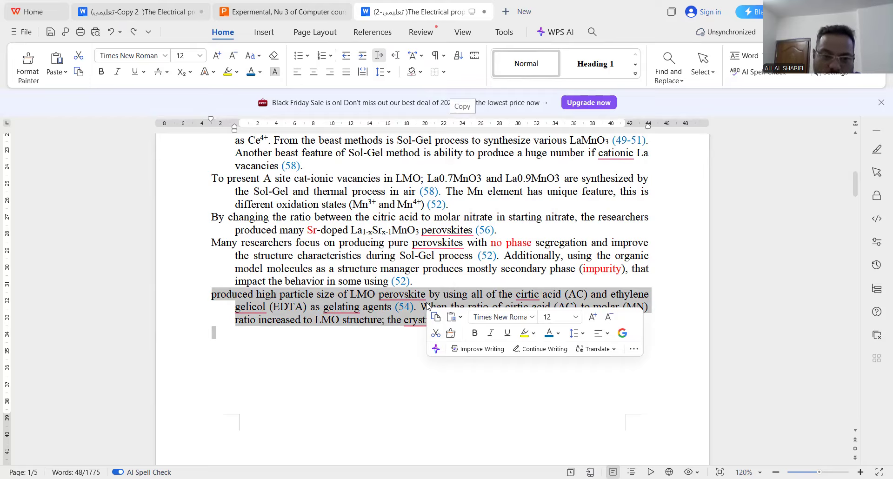
Look through the document from the end of page 1 down to the References section
{"action": "scroll", "coordinate": [853, 433], "scroll_direction": "down", "scroll_amount": 3}
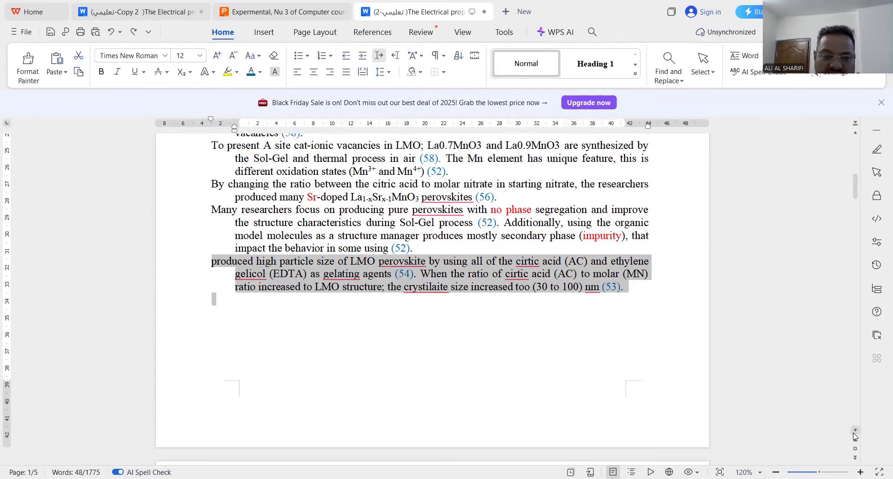
{"action": "scroll", "coordinate": [853, 432], "scroll_direction": "down", "scroll_amount": 10}
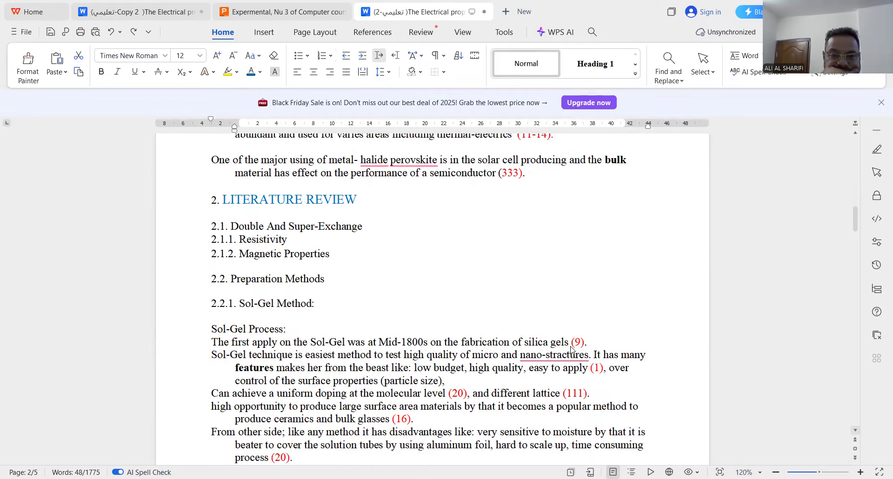
{"action": "scroll", "coordinate": [568, 231], "scroll_direction": "up", "scroll_amount": 11}
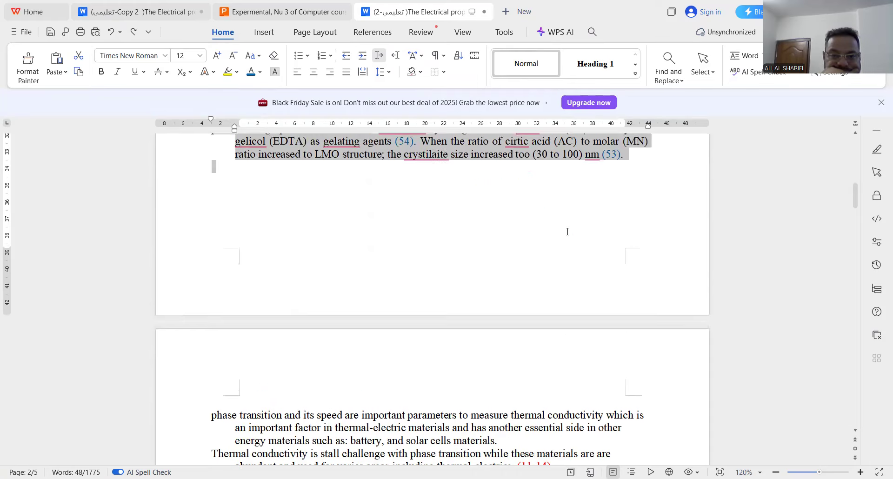
{"action": "scroll", "coordinate": [499, 250], "scroll_direction": "down", "scroll_amount": 8}
{"action": "scroll", "coordinate": [499, 250], "scroll_direction": "down", "scroll_amount": 3}
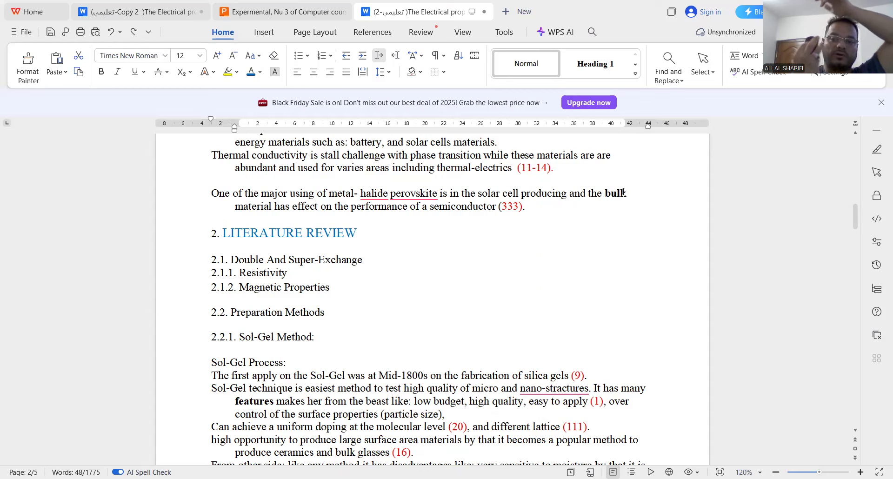
{"action": "scroll", "coordinate": [462, 216], "scroll_direction": "down", "scroll_amount": 3}
{"action": "scroll", "coordinate": [462, 216], "scroll_direction": "down", "scroll_amount": 20}
{"action": "scroll", "coordinate": [471, 235], "scroll_direction": "down", "scroll_amount": 20}
{"action": "scroll", "coordinate": [471, 237], "scroll_direction": "down", "scroll_amount": 15}
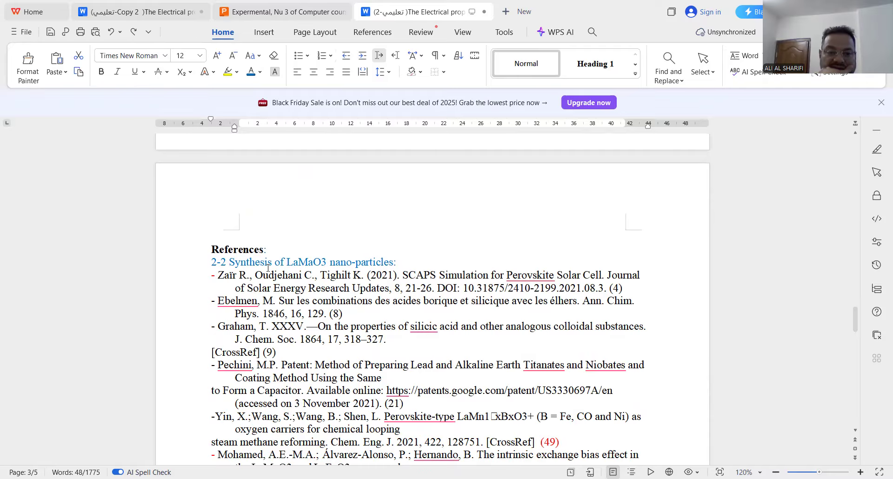
Place the cursor on the empty line below the CONCLUSION heading and open the paste options there
{"action": "scroll", "coordinate": [268, 267], "scroll_direction": "up", "scroll_amount": 6}
{"action": "left_click", "coordinate": [221, 249]}
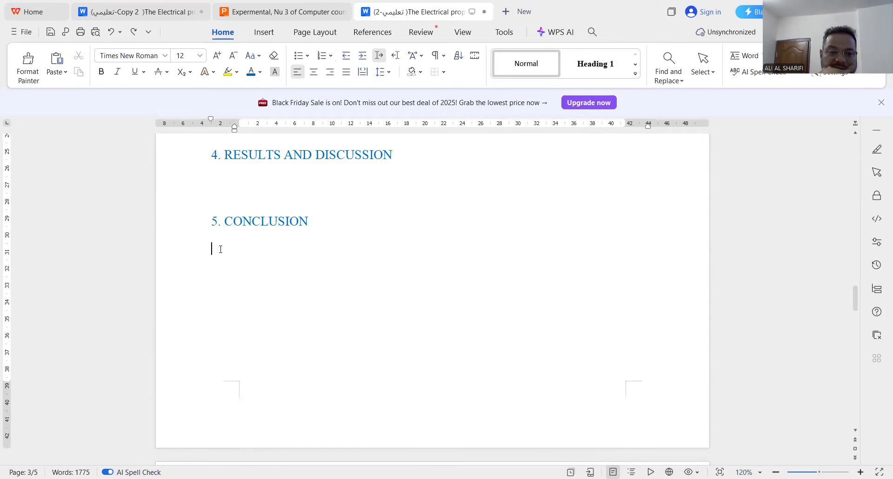
{"action": "right_click", "coordinate": [216, 257]}
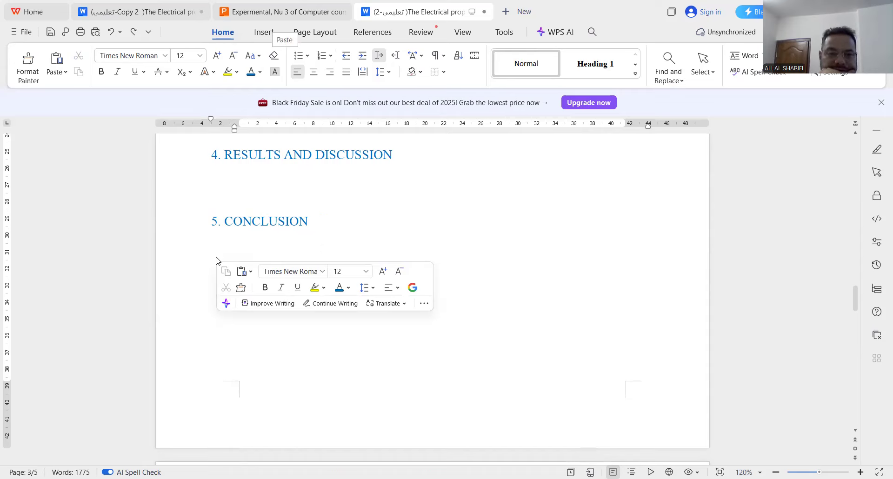
Copy the page 2 block from the "One of the major using" paragraph through "2.1.2. Magnetic Properties"
{"action": "scroll", "coordinate": [526, 292], "scroll_direction": "up", "scroll_amount": 8}
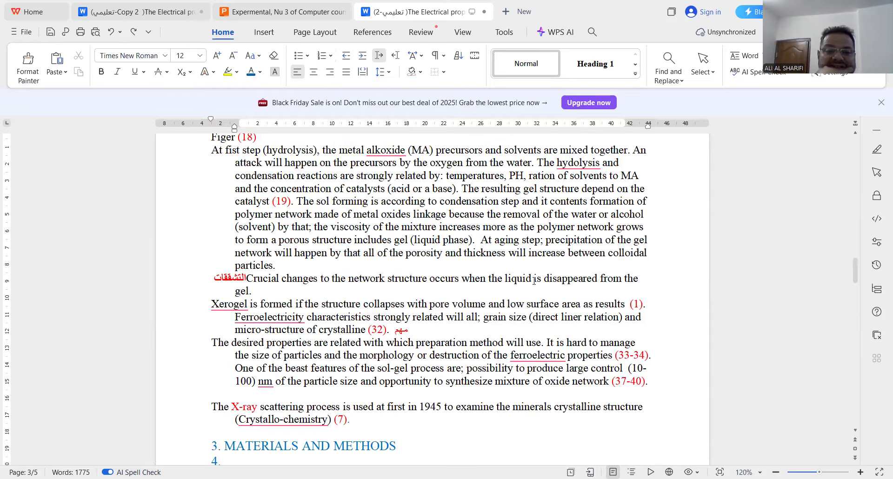
{"action": "scroll", "coordinate": [534, 280], "scroll_direction": "up", "scroll_amount": 10}
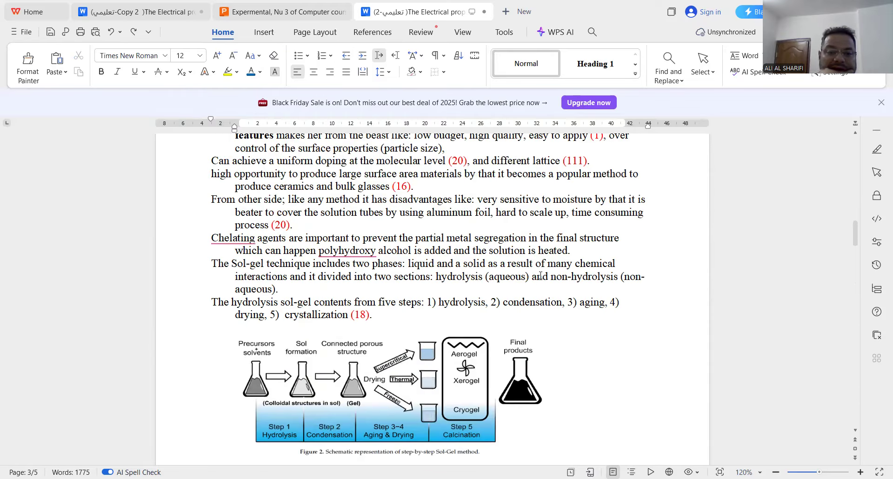
{"action": "scroll", "coordinate": [540, 275], "scroll_direction": "up", "scroll_amount": 7}
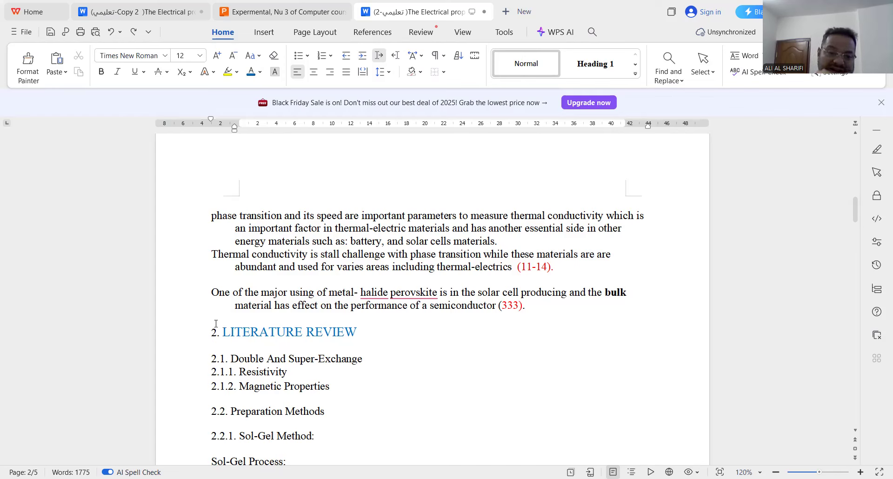
{"action": "left_click_drag", "start_coordinate": [211, 289], "coordinate": [330, 389]}
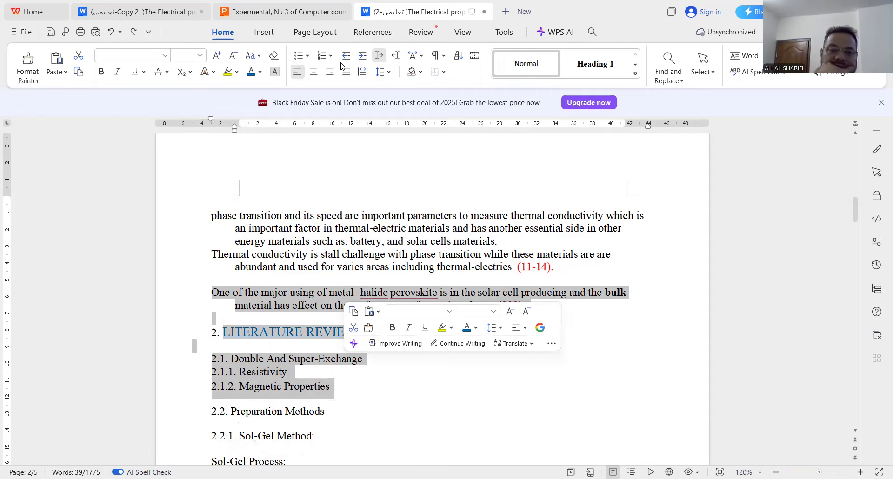
Paste the copied block with its original formatting on the empty line below the CONCLUSION heading
{"action": "scroll", "coordinate": [408, 383], "scroll_direction": "down", "scroll_amount": 15}
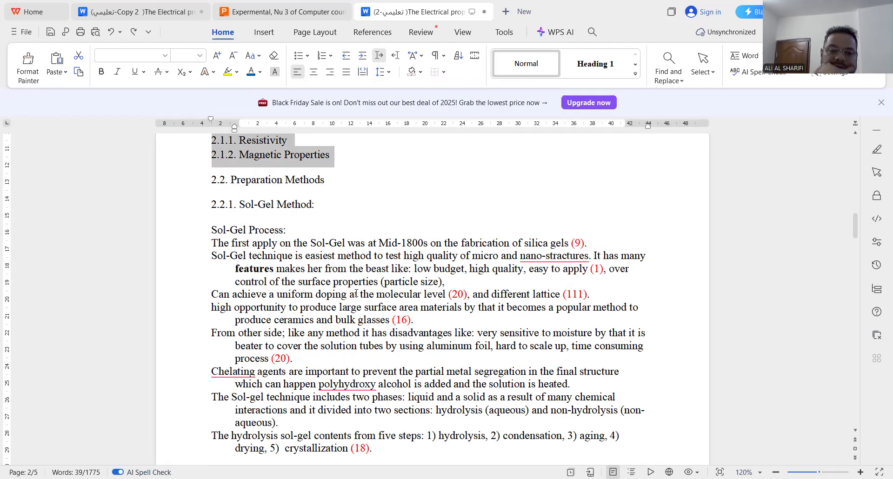
{"action": "scroll", "coordinate": [321, 279], "scroll_direction": "down", "scroll_amount": 10}
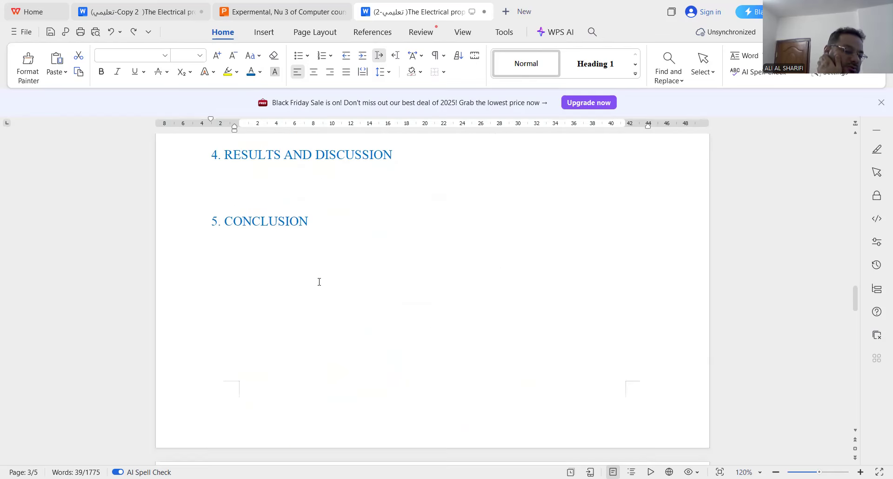
{"action": "double_click", "coordinate": [216, 180]}
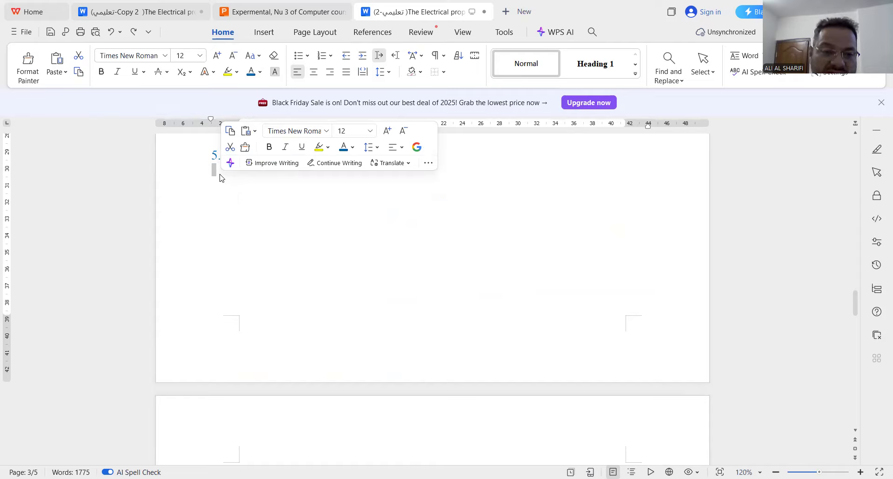
{"action": "type", "text": "CONCLUSION One of the major using of metal- halide perovskite is in the solar cell producing and the bulk material has effect on the performance of a semiconductor (333).  LITERATURE REVIEW  2.1. Double And Super-Exchange 2.1.1. Resistivity 2.1.2. Magnetic Properties"}
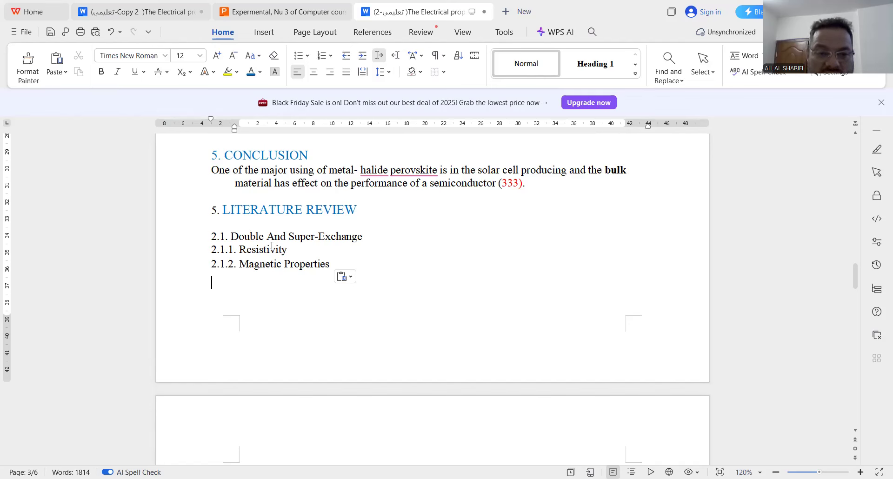
{"action": "left_click", "coordinate": [263, 57]}
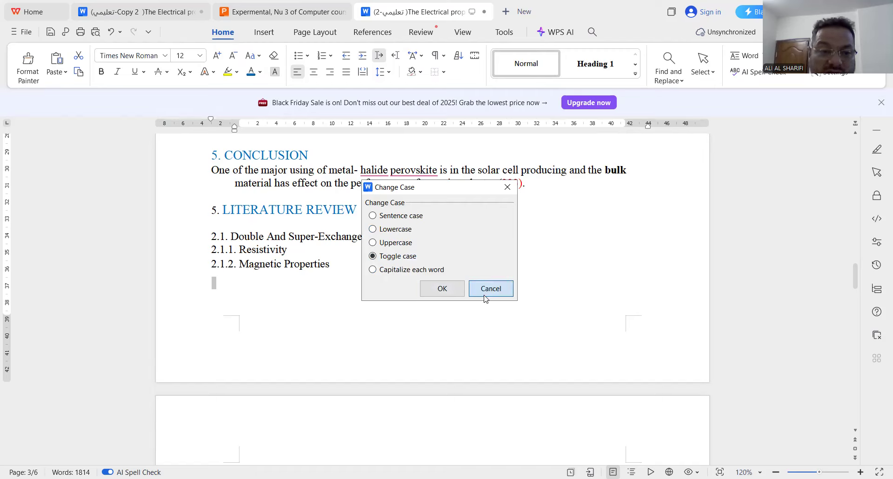
{"action": "key", "text": "Escape"}
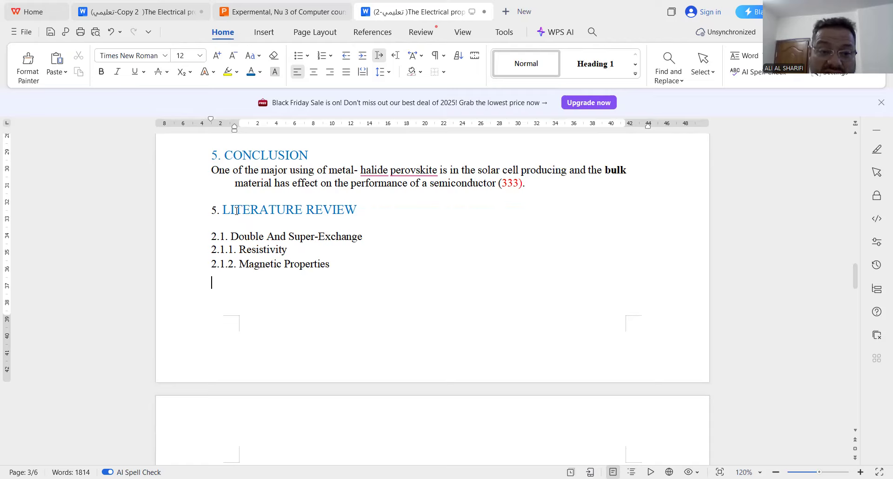
Delete the pasted lines from "2.1. Double And Super-Exchange" to "2.1.2. Magnetic Properties" below the LITERATURE REVIEW heading following CONCLUSION
{"action": "left_click", "coordinate": [408, 215]}
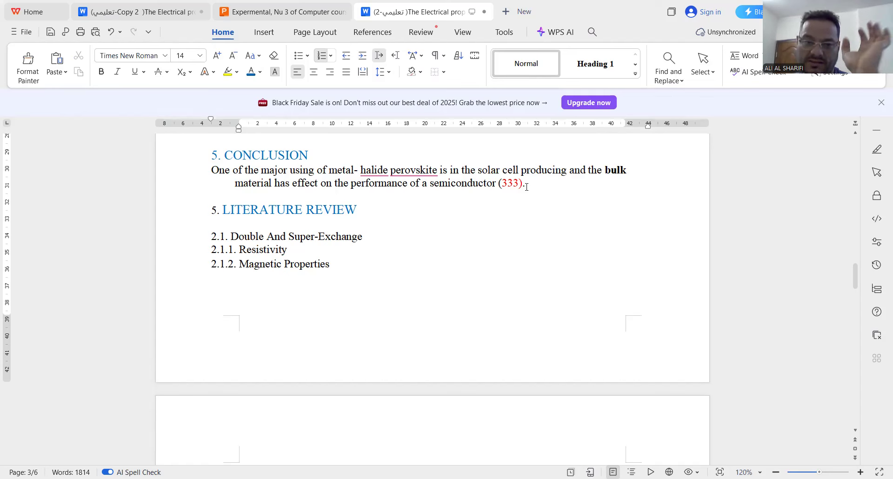
{"action": "left_click", "coordinate": [378, 209]}
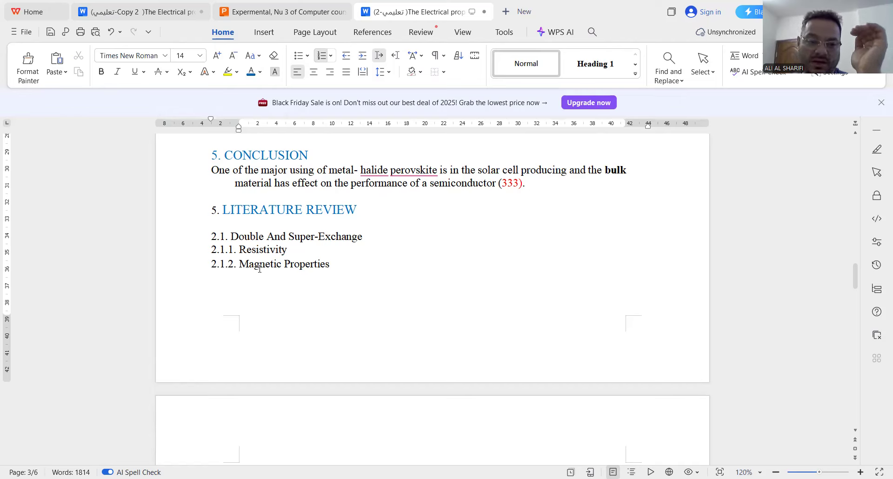
{"action": "left_click_drag", "start_coordinate": [209, 165], "coordinate": [237, 196]}
{"action": "key", "text": "ctrl+c"}
{"action": "left_click_drag", "start_coordinate": [273, 210], "coordinate": [358, 243]}
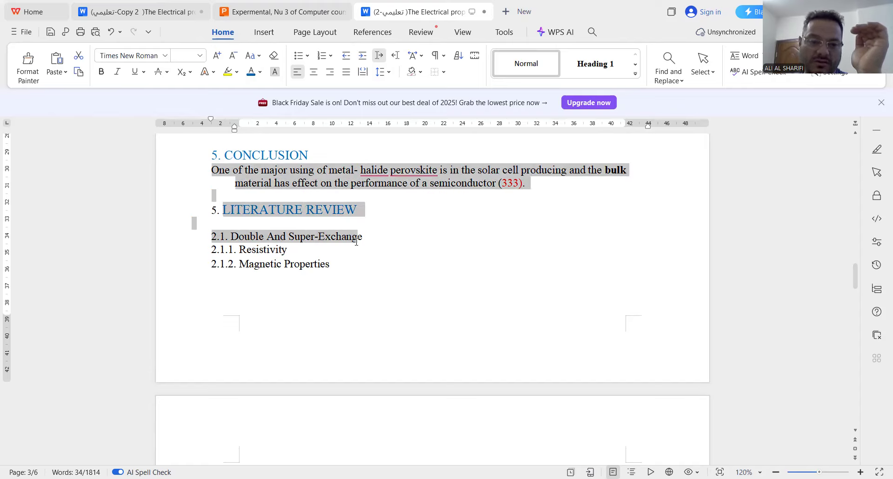
{"action": "left_click", "coordinate": [212, 236]}
{"action": "left_click_drag", "start_coordinate": [212, 236], "coordinate": [342, 253]}
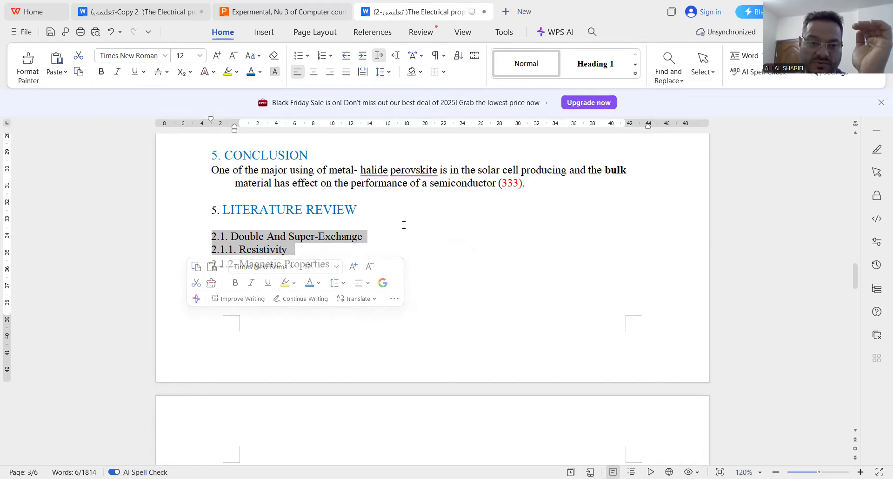
{"action": "left_click", "coordinate": [365, 222]}
{"action": "left_click_drag", "start_coordinate": [212, 237], "coordinate": [331, 264]}
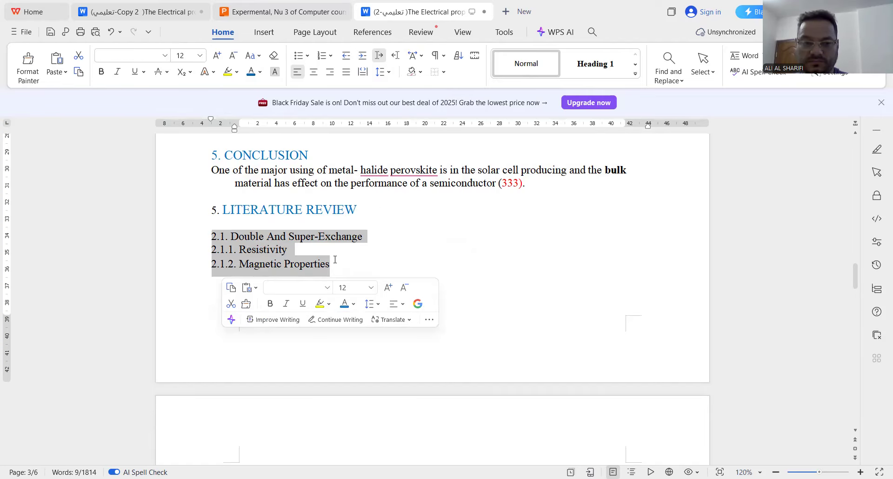
{"action": "key", "text": "BackSpace"}
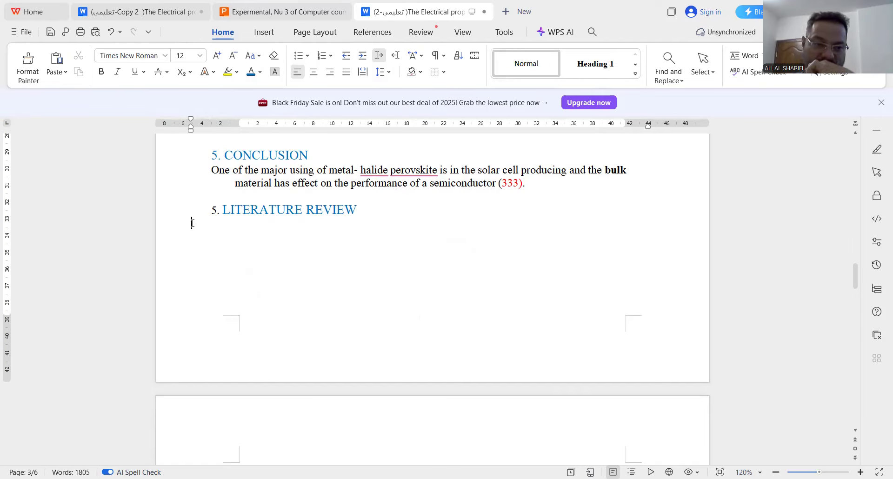
Paste the copied block again on the empty line below the pasted LITERATURE REVIEW heading
{"action": "left_click", "coordinate": [195, 226]}
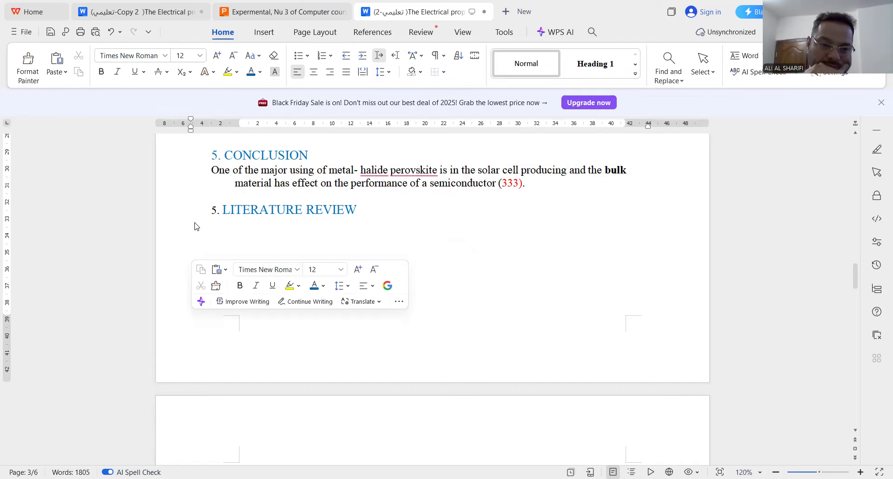
{"action": "key", "text": "ctrl+v"}
{"action": "scroll", "coordinate": [396, 245], "scroll_direction": "down", "scroll_amount": 2}
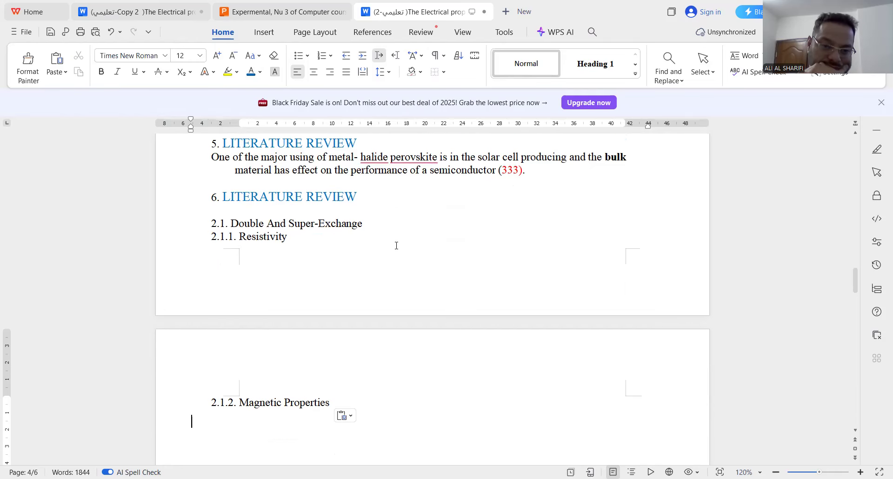
{"action": "scroll", "coordinate": [396, 245], "scroll_direction": "up", "scroll_amount": 3}
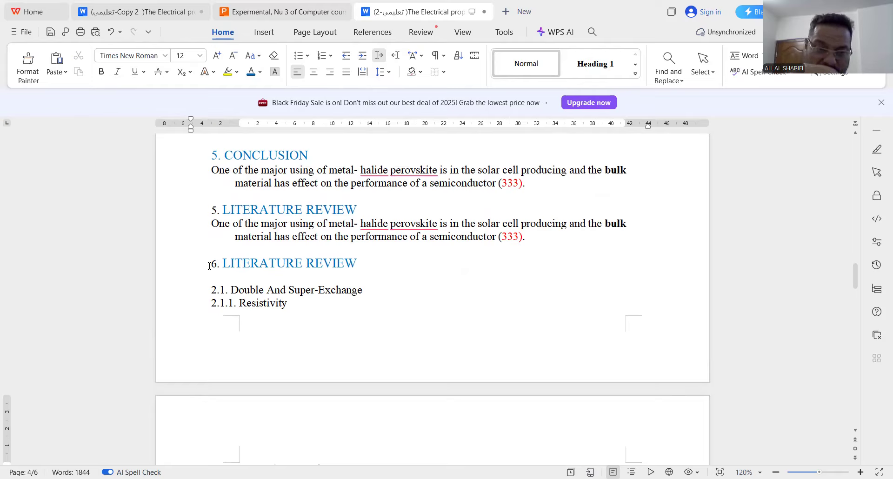
Delete the second pasted LITERATURE REVIEW heading together with the lines 2.1 to 2.1.2 that follow it
{"action": "scroll", "coordinate": [190, 210], "scroll_direction": "up", "scroll_amount": 2}
{"action": "scroll", "coordinate": [189, 210], "scroll_direction": "down", "scroll_amount": 8}
{"action": "scroll", "coordinate": [216, 253], "scroll_direction": "up", "scroll_amount": 4}
{"action": "left_click_drag", "start_coordinate": [209, 232], "coordinate": [361, 380]}
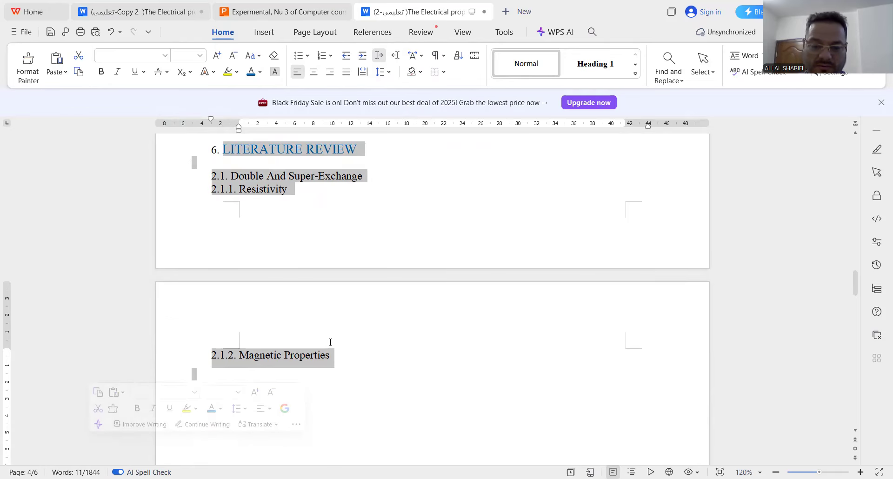
{"action": "key", "text": "Delete"}
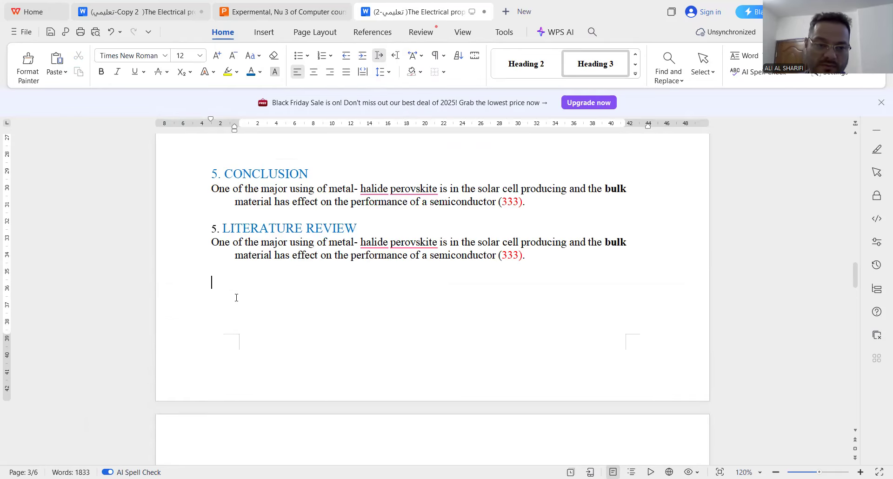
Paste the copied block as unformatted text below the second pasted paragraph and compare it with the formatted copies above
{"action": "right_click", "coordinate": [215, 284]}
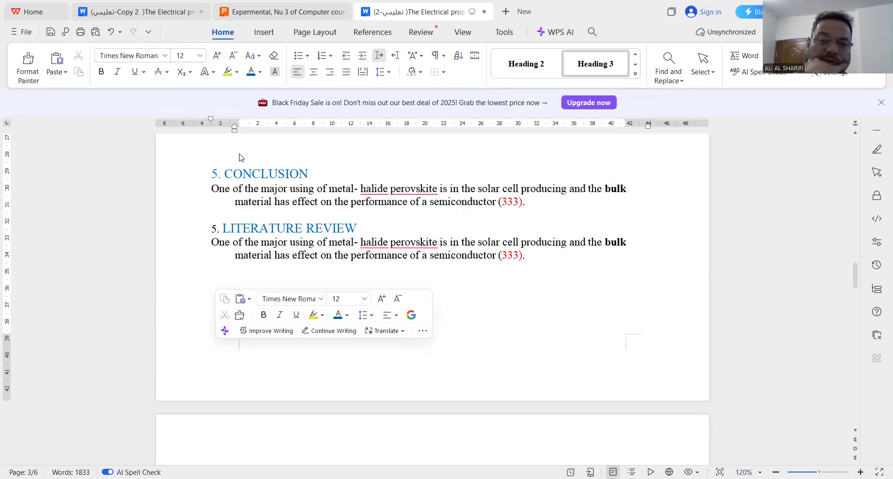
{"action": "type", "text": "One of the major using of metal- halide perovskite is in the solar cell producing and the bulk material has effect on the performance of a semiconductor (333).  2.LITERATURE REVIEW  2.1. Double And Super-Exchange 2.1.1. Resistivity 2.1.2. Magnetic Properties"}
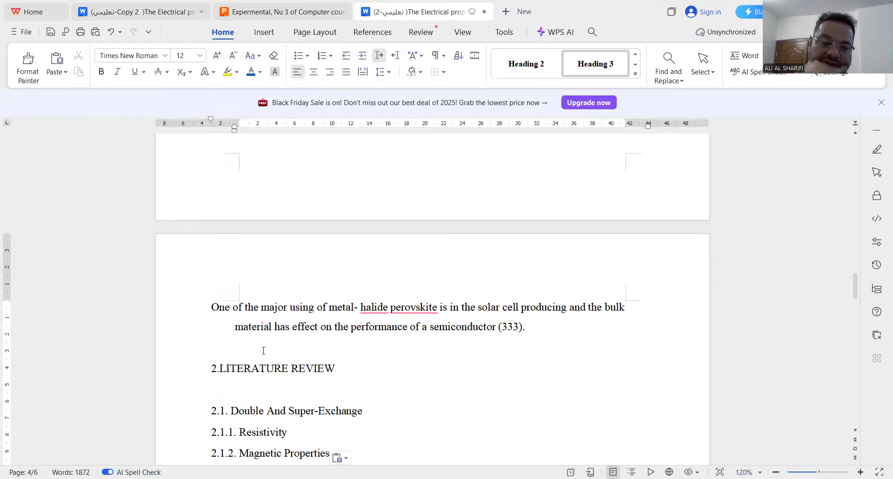
{"action": "left_click_drag", "start_coordinate": [220, 368], "coordinate": [303, 368]}
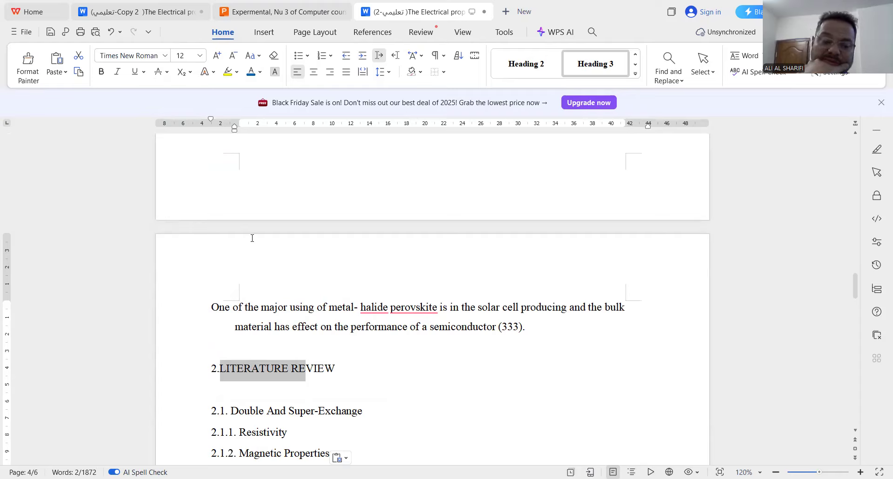
{"action": "scroll", "coordinate": [283, 272], "scroll_direction": "up", "scroll_amount": 5}
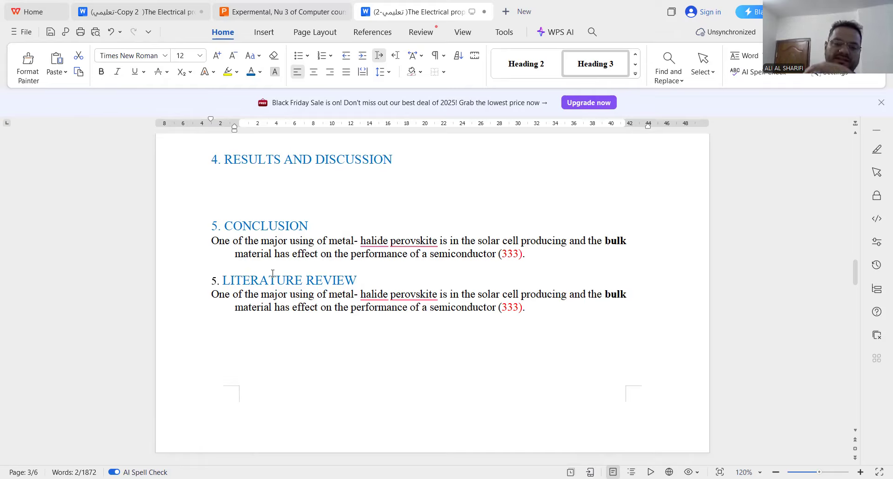
Try indenting the numbered headings RESULTS AND DISCUSSION and CONCLUSION by one level
{"action": "left_click", "coordinate": [285, 259]}
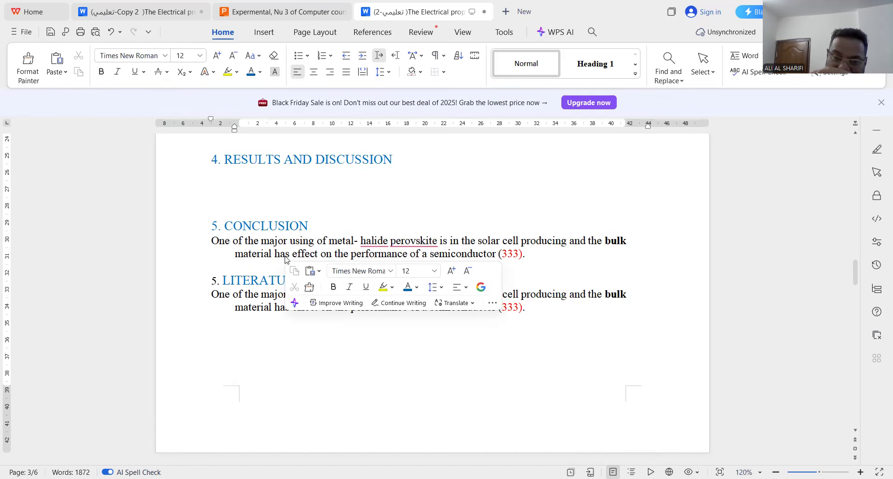
{"action": "scroll", "coordinate": [433, 328], "scroll_direction": "up", "scroll_amount": 3}
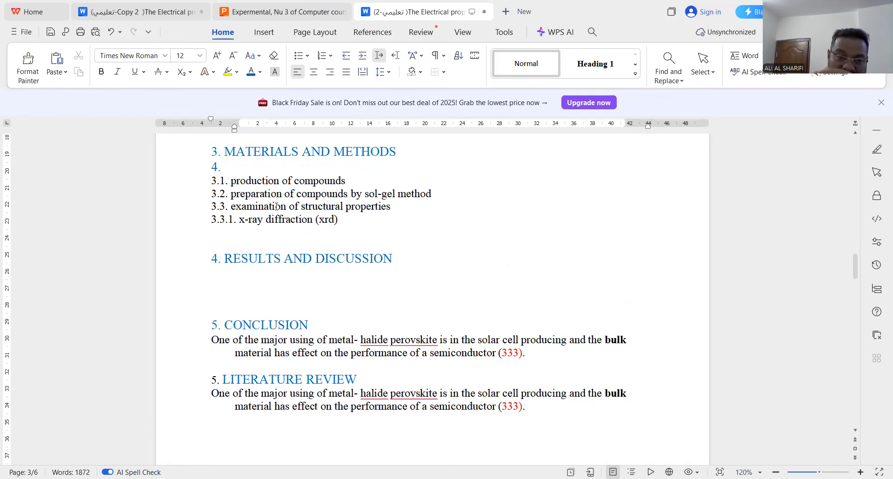
{"action": "scroll", "coordinate": [210, 318], "scroll_direction": "down", "scroll_amount": 1}
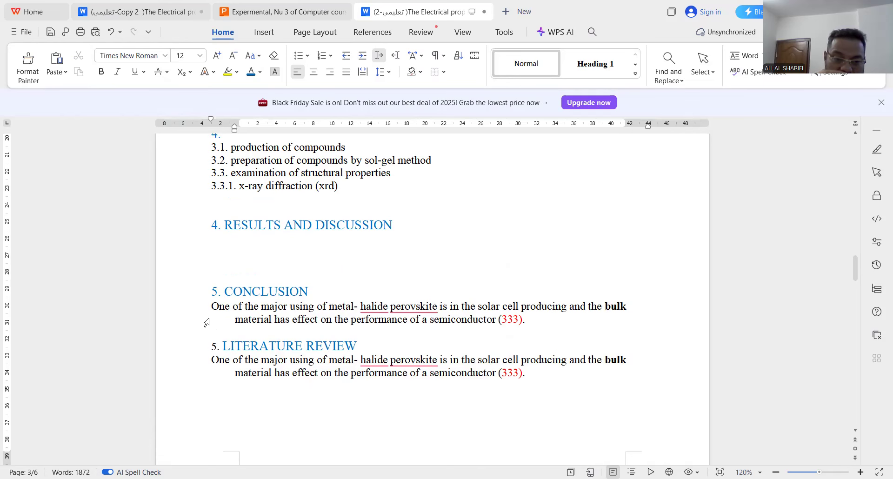
{"action": "left_click", "coordinate": [215, 292]}
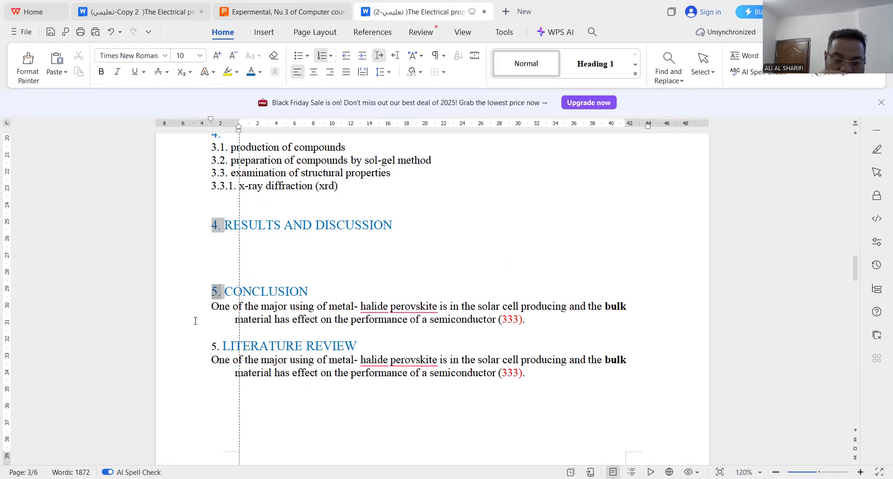
{"action": "key", "text": "Tab"}
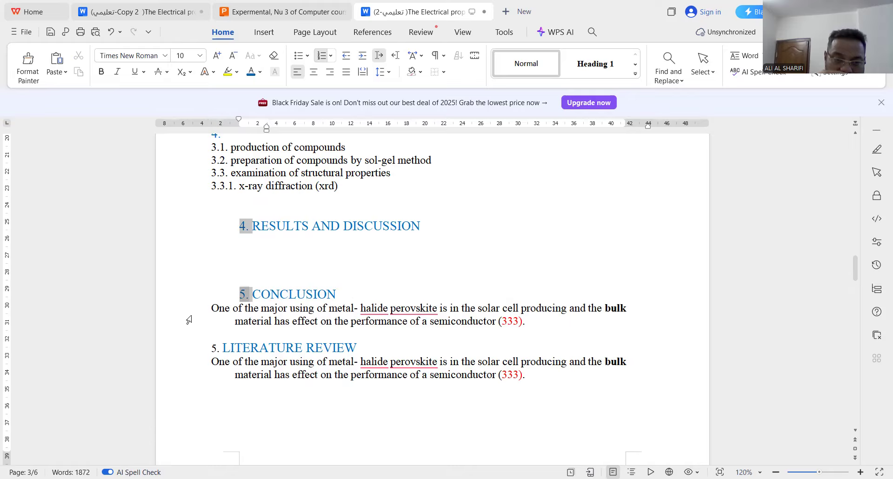
Undo the heading indent and remove all the pasted practice text below the CONCLUSION heading
{"action": "left_click", "coordinate": [108, 32]}
{"action": "left_click", "coordinate": [219, 307]}
{"action": "left_click_drag", "start_coordinate": [238, 320], "coordinate": [356, 384]}
{"action": "scroll", "coordinate": [425, 386], "scroll_direction": "down", "scroll_amount": 3}
{"action": "scroll", "coordinate": [424, 383], "scroll_direction": "down", "scroll_amount": 4}
{"action": "scroll", "coordinate": [437, 373], "scroll_direction": "down", "scroll_amount": 1}
{"action": "scroll", "coordinate": [434, 358], "scroll_direction": "down", "scroll_amount": 2}
{"action": "key", "text": "BackSpace"}
{"action": "scroll", "coordinate": [349, 331], "scroll_direction": "up", "scroll_amount": 3}
{"action": "key", "text": "BackSpace"}
Insert the number 1 before the dash of the first entry in the References list
{"action": "scroll", "coordinate": [296, 276], "scroll_direction": "down", "scroll_amount": 5}
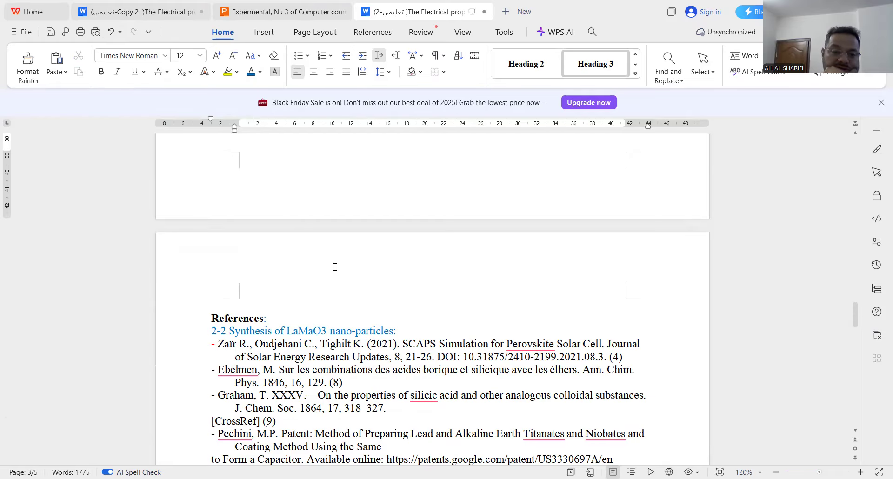
{"action": "scroll", "coordinate": [334, 269], "scroll_direction": "down", "scroll_amount": 5}
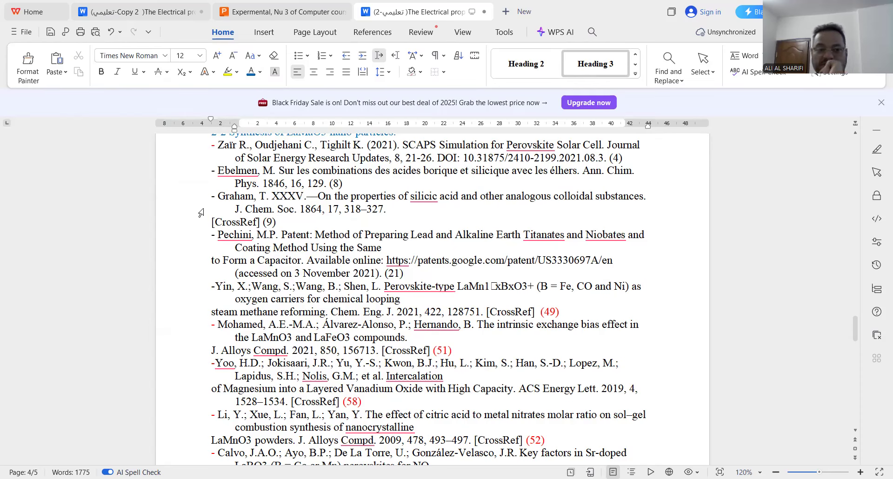
{"action": "scroll", "coordinate": [201, 212], "scroll_direction": "up", "scroll_amount": 3}
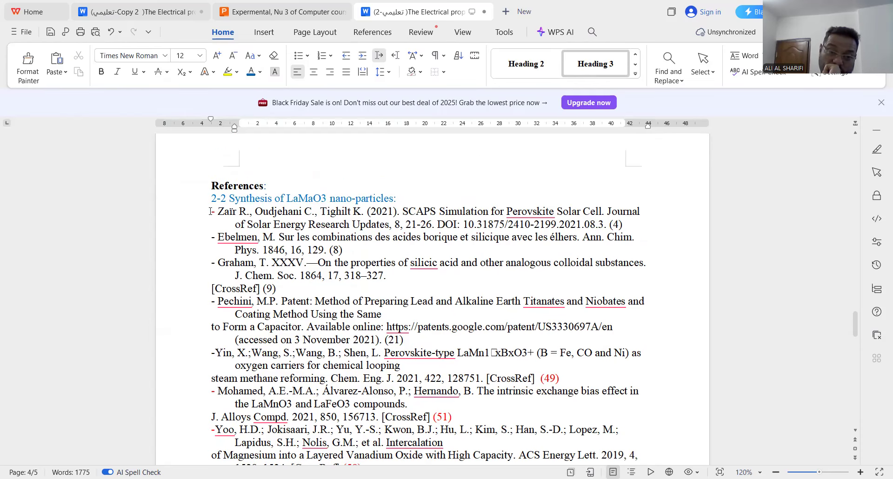
{"action": "left_click", "coordinate": [209, 211]}
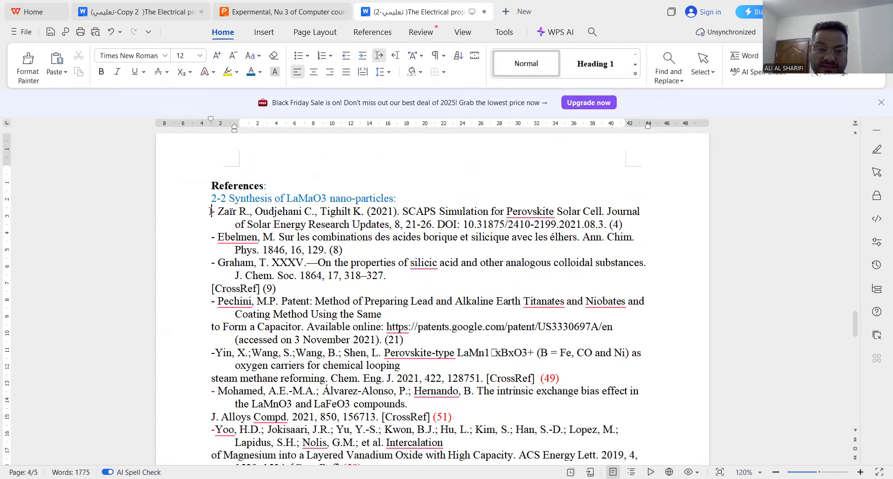
{"action": "type", "text": "1"}
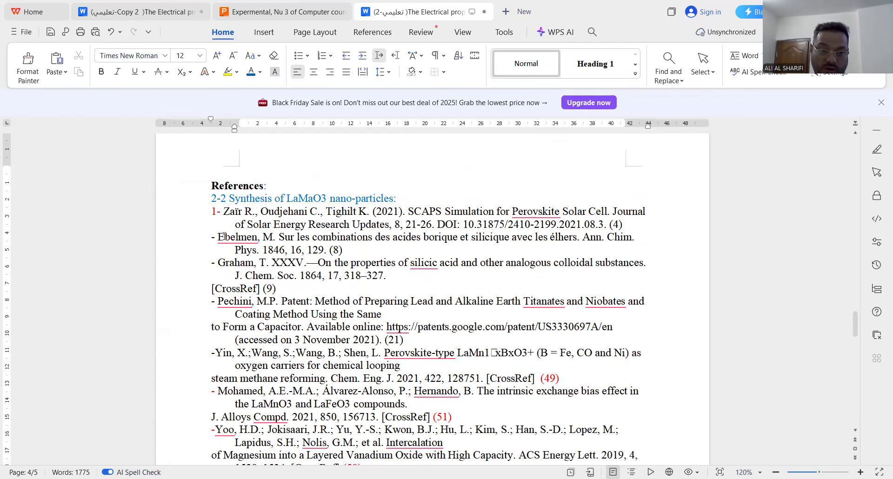
Insert the numbers 2, 3 and 4 before the dashes of the second to fourth references, and another 4 before the fifth
{"action": "left_click", "coordinate": [212, 237]}
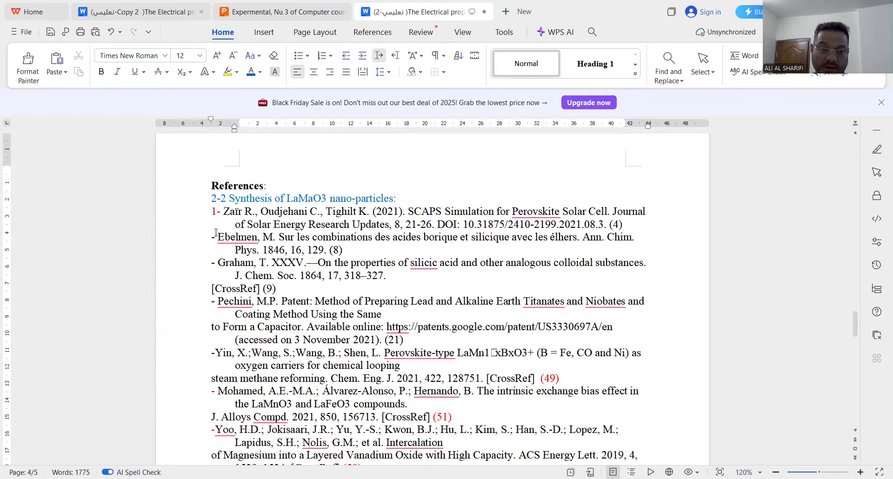
{"action": "type", "text": "2"}
{"action": "left_click", "coordinate": [212, 263]}
{"action": "type", "text": "3"}
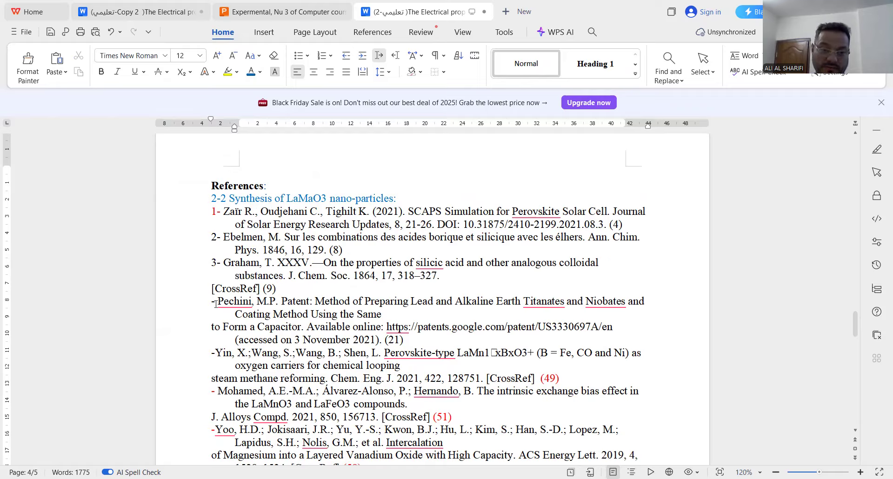
{"action": "left_click", "coordinate": [213, 300]}
{"action": "type", "text": "4"}
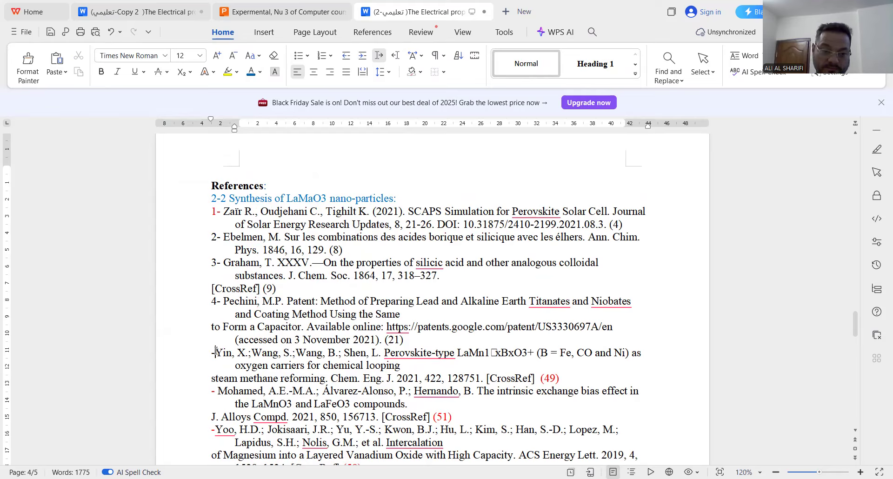
{"action": "type", "text": "4"}
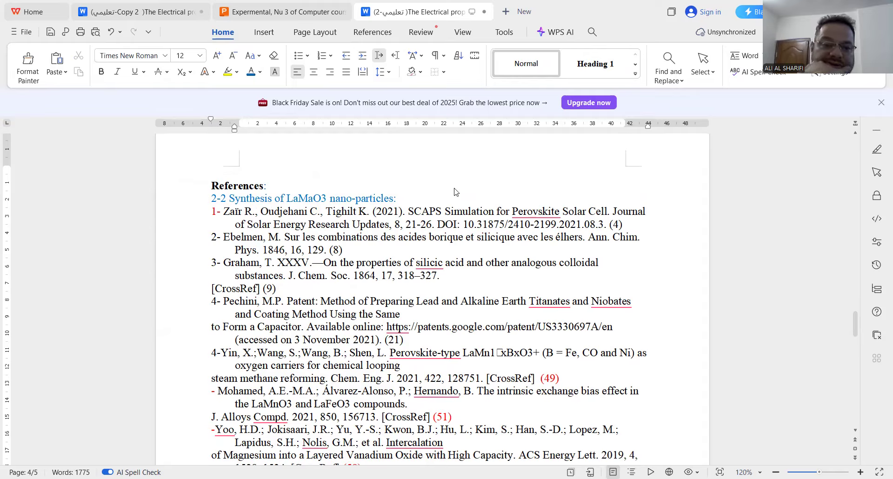
Examine the remaining unnumbered reference entries through to the end of the document
{"action": "scroll", "coordinate": [420, 187], "scroll_direction": "down", "scroll_amount": 4}
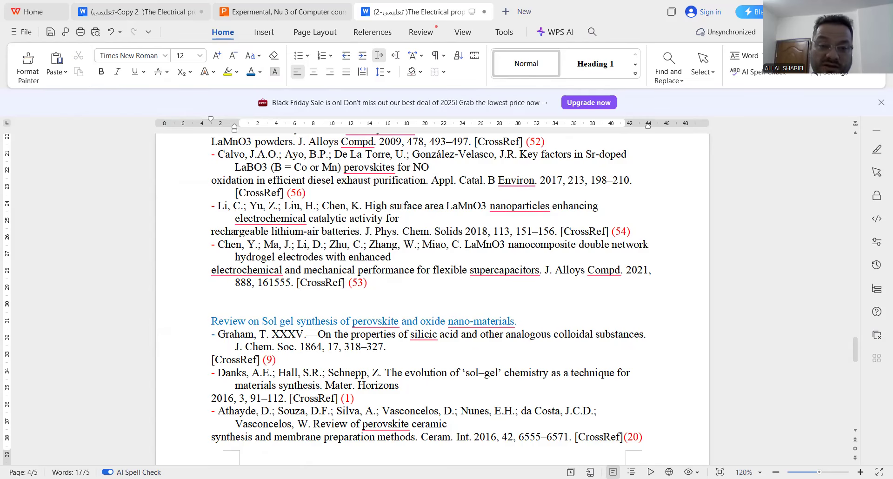
{"action": "scroll", "coordinate": [421, 261], "scroll_direction": "down", "scroll_amount": 3}
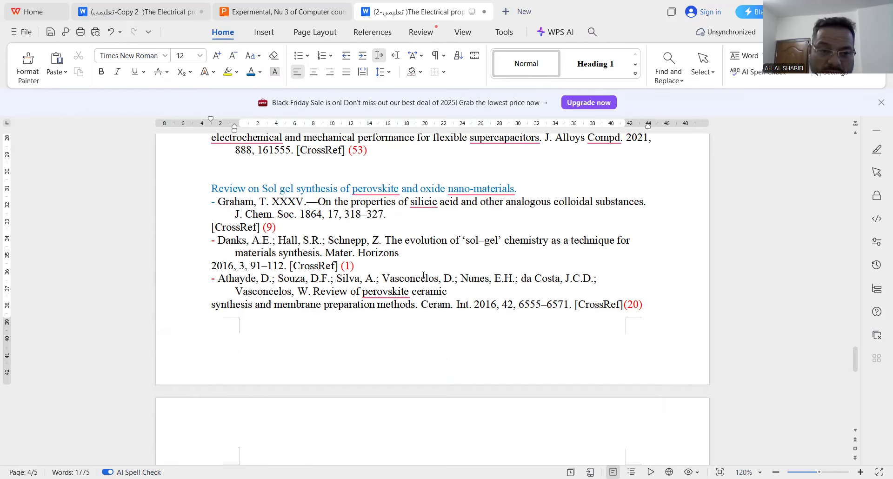
{"action": "scroll", "coordinate": [423, 275], "scroll_direction": "down", "scroll_amount": 5}
{"action": "scroll", "coordinate": [422, 271], "scroll_direction": "down", "scroll_amount": 8}
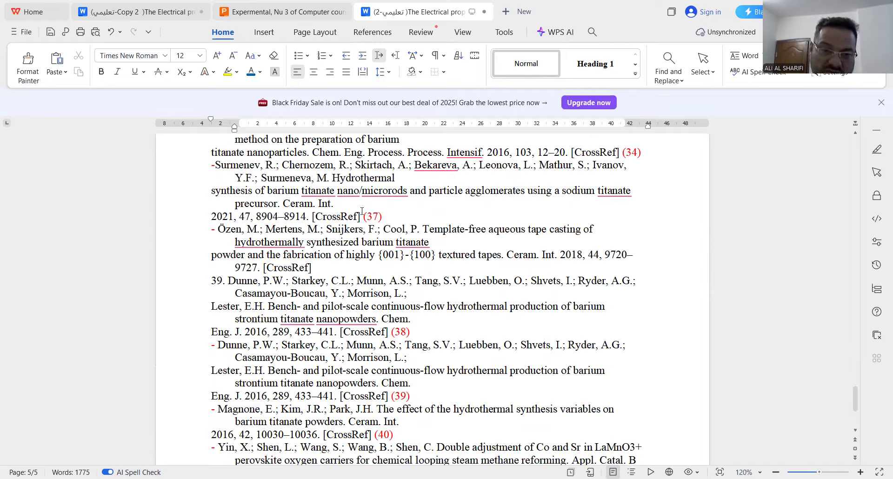
{"action": "scroll", "coordinate": [362, 211], "scroll_direction": "down", "scroll_amount": 5}
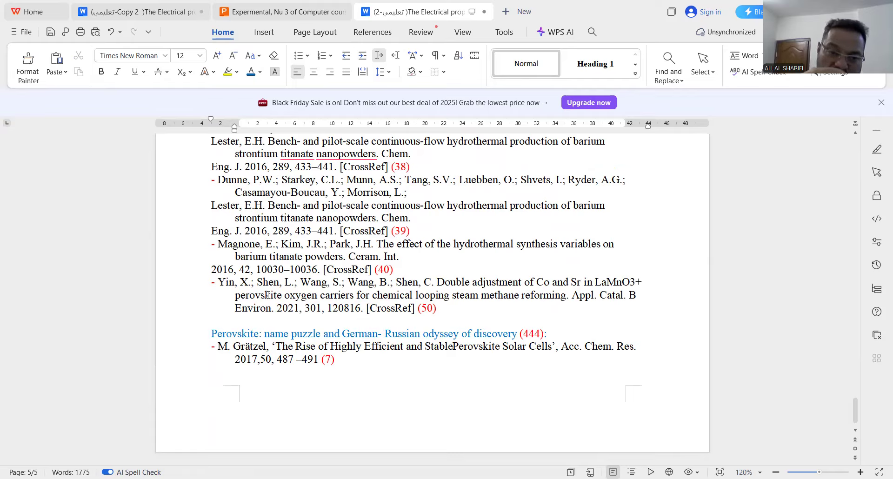
{"action": "scroll", "coordinate": [386, 234], "scroll_direction": "up", "scroll_amount": 1}
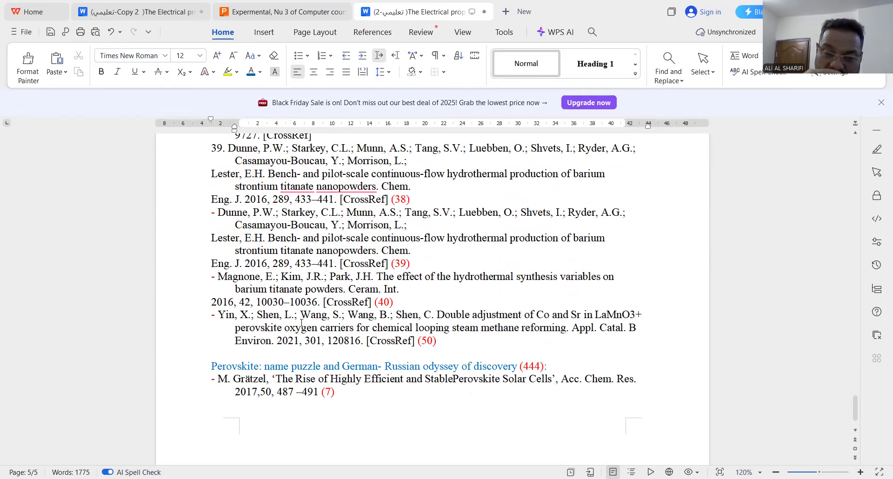
{"action": "scroll", "coordinate": [319, 319], "scroll_direction": "down", "scroll_amount": 1}
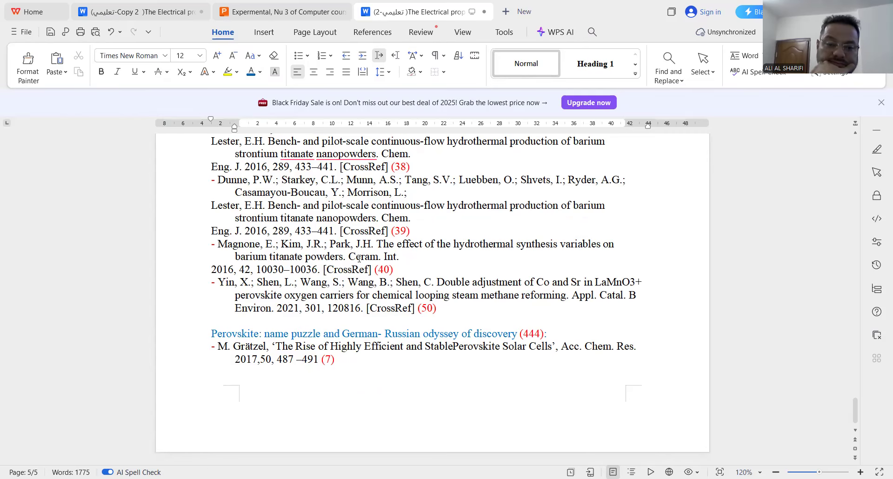
{"action": "scroll", "coordinate": [369, 246], "scroll_direction": "up", "scroll_amount": 19}
{"action": "scroll", "coordinate": [372, 241], "scroll_direction": "up", "scroll_amount": 16}
{"action": "scroll", "coordinate": [393, 245], "scroll_direction": "up", "scroll_amount": 20}
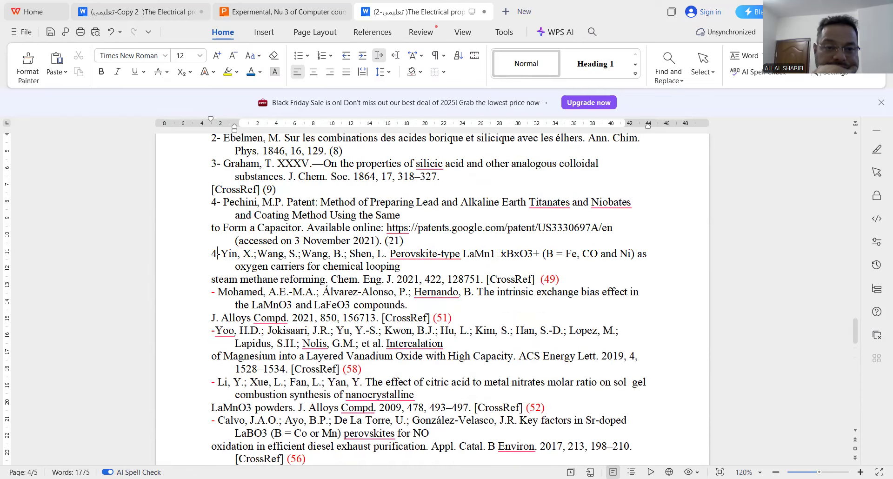
Try indenting the 1-1 Perovskite line below the INTRODUCTION heading by one level, and undo the indent
{"action": "scroll", "coordinate": [418, 232], "scroll_direction": "up", "scroll_amount": 20}
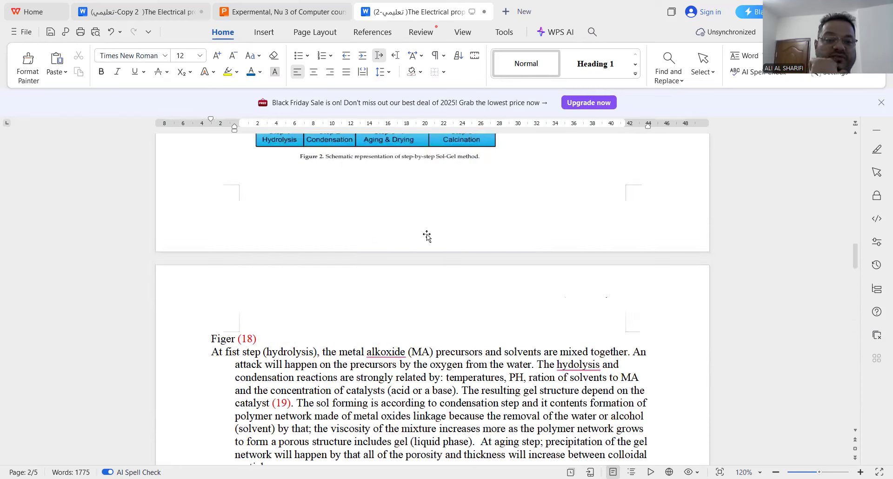
{"action": "scroll", "coordinate": [402, 222], "scroll_direction": "up", "scroll_amount": 8}
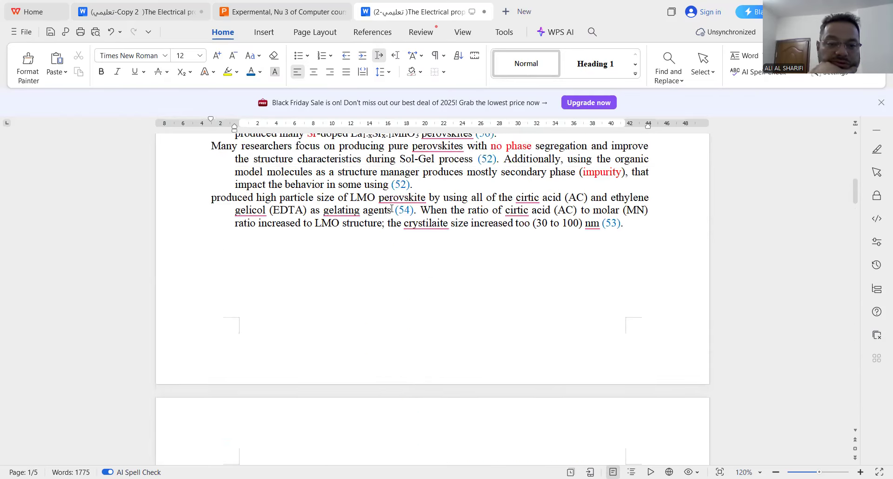
{"action": "scroll", "coordinate": [382, 191], "scroll_direction": "up", "scroll_amount": 8}
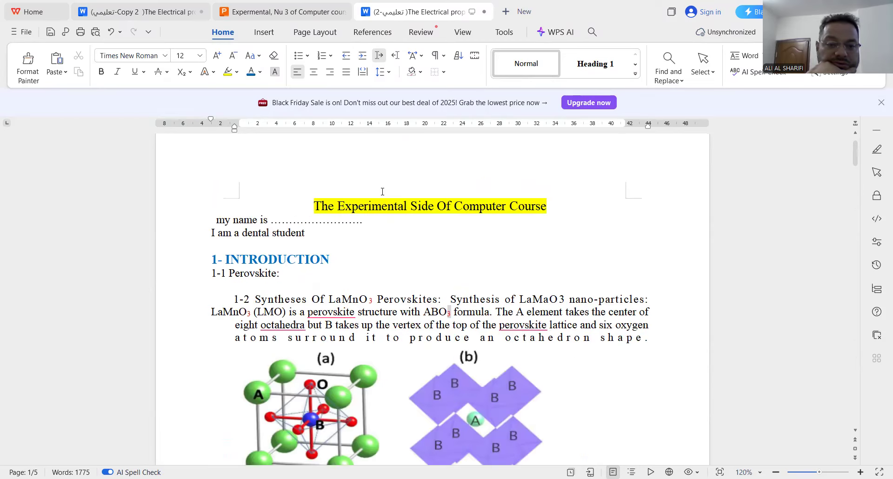
{"action": "left_click", "coordinate": [421, 72]}
{"action": "left_click", "coordinate": [422, 71]}
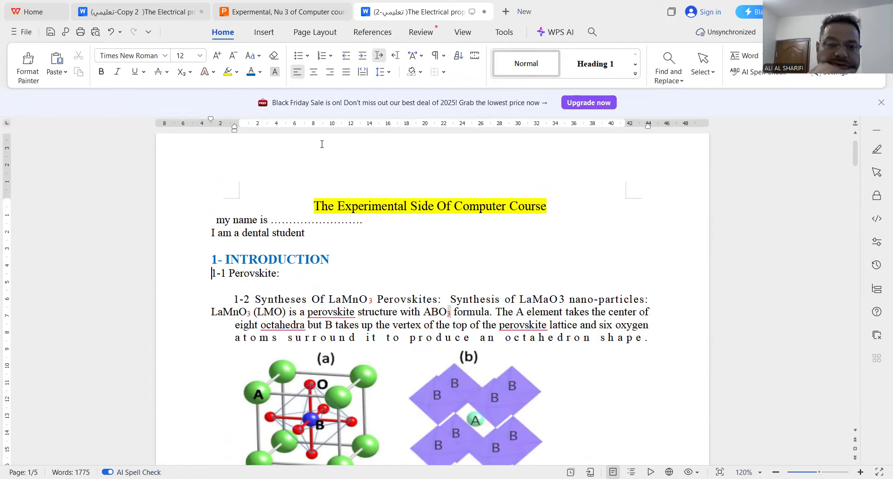
{"action": "left_click", "coordinate": [363, 56]}
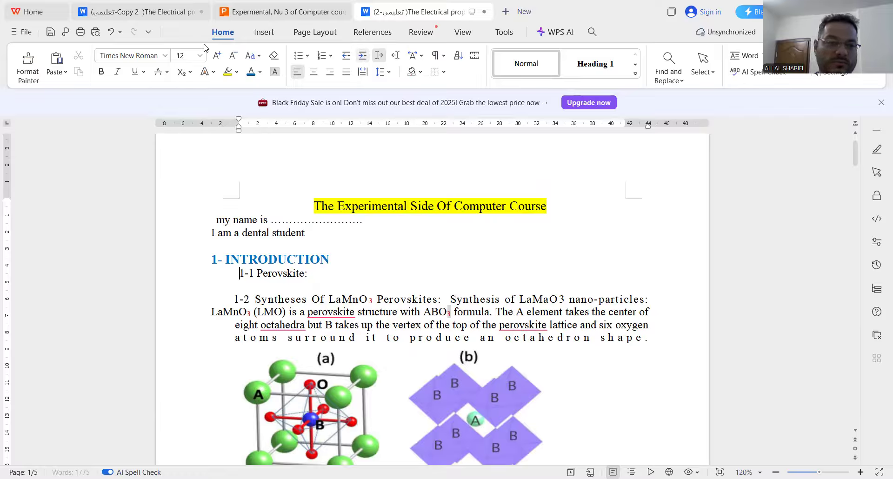
{"action": "left_click", "coordinate": [110, 32]}
{"action": "left_click", "coordinate": [110, 33]}
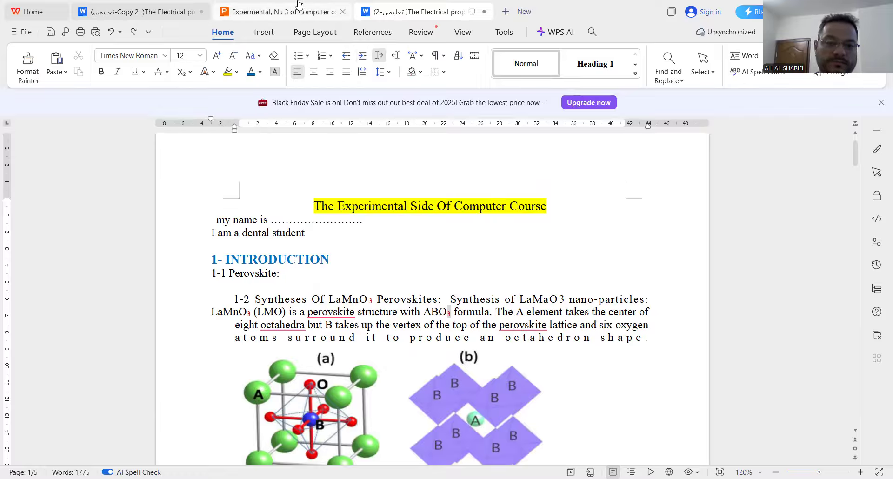
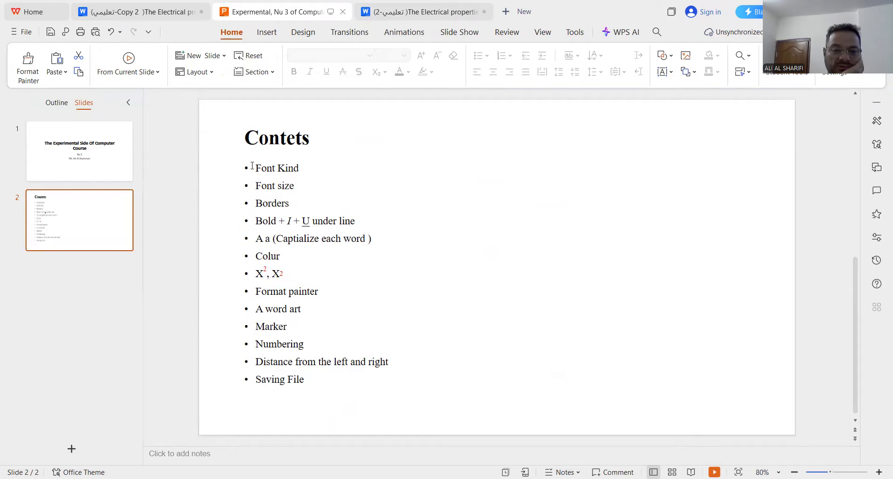
Copy all items from Font Kind to Saving File on the presentation's Contets slide and return to the second practice document
{"action": "mouse_move", "coordinate": [256, 168]}
{"action": "left_mouse_down"}
{"action": "mouse_move", "coordinate": [330, 331]}
{"action": "mouse_move", "coordinate": [332, 372]}
{"action": "left_mouse_up"}
{"action": "key", "text": "ctrl+c"}
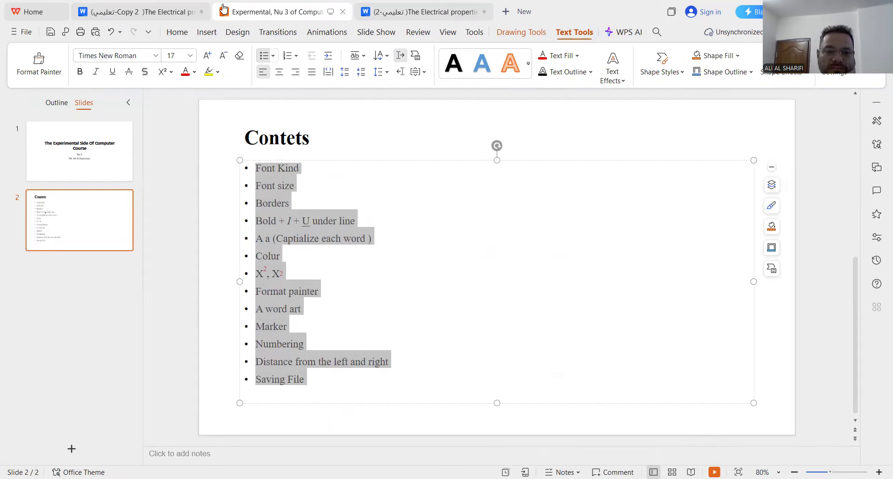
{"action": "left_click", "coordinate": [416, 6]}
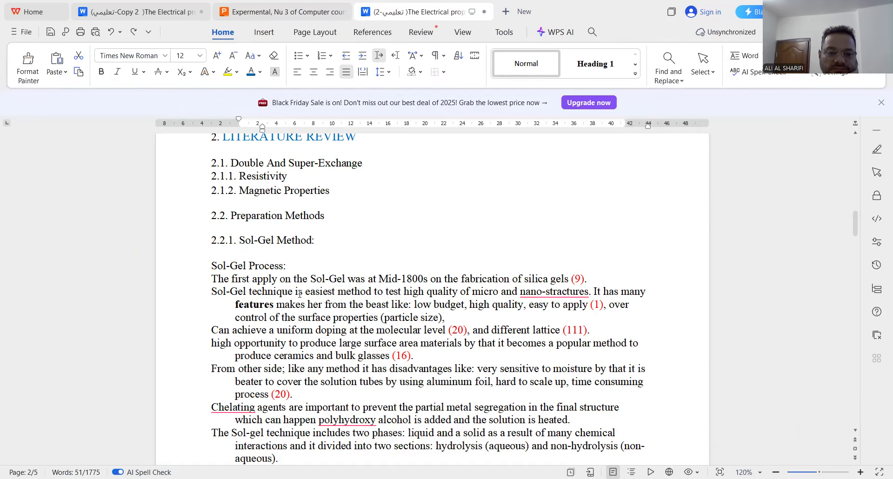
Paste the copied list of topics on the empty line below the RESULTS AND DISCUSSION heading
{"action": "scroll", "coordinate": [299, 294], "scroll_direction": "down", "scroll_amount": 15}
{"action": "scroll", "coordinate": [299, 294], "scroll_direction": "down", "scroll_amount": 15}
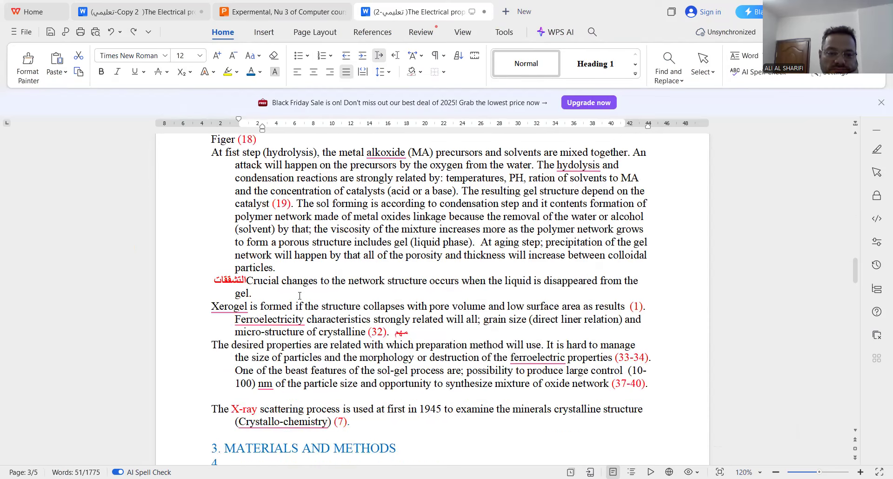
{"action": "left_click", "coordinate": [221, 245]}
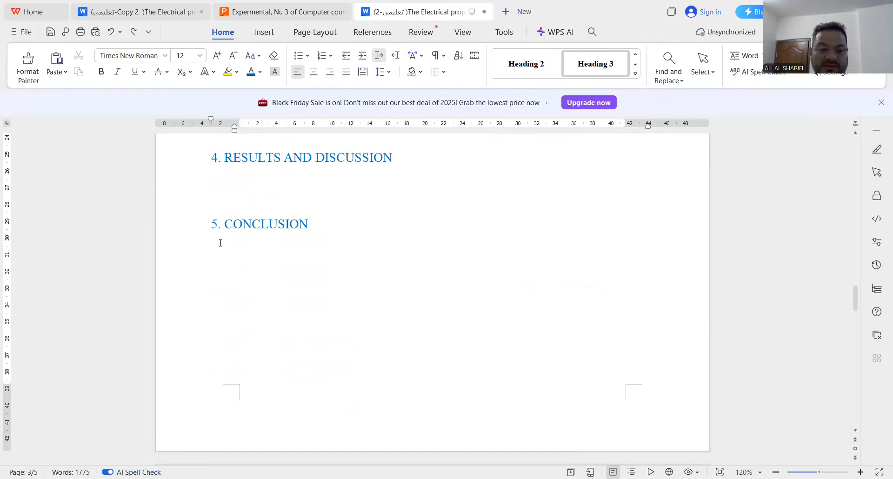
{"action": "left_click", "coordinate": [226, 189]}
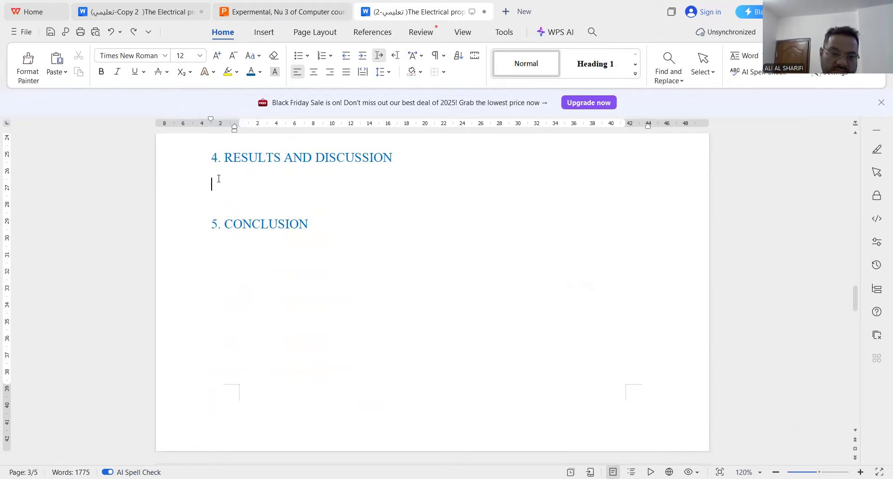
{"action": "right_click", "coordinate": [217, 182]}
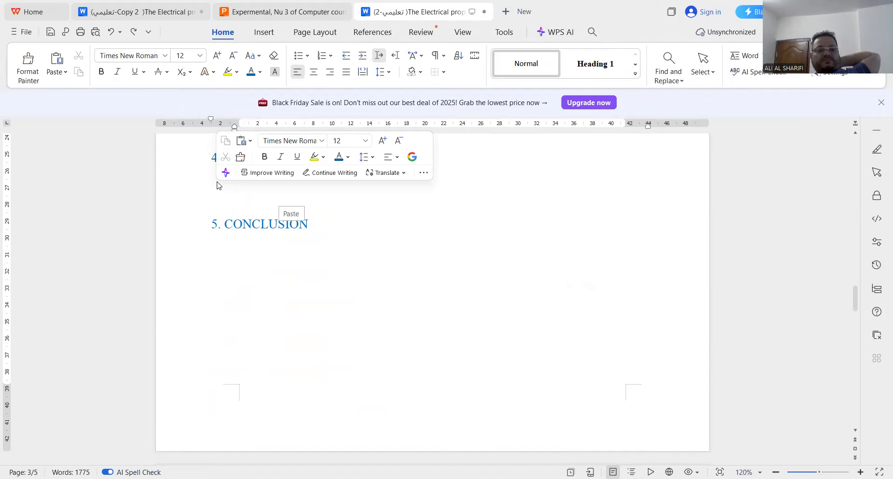
{"action": "key", "text": "ctrl+v"}
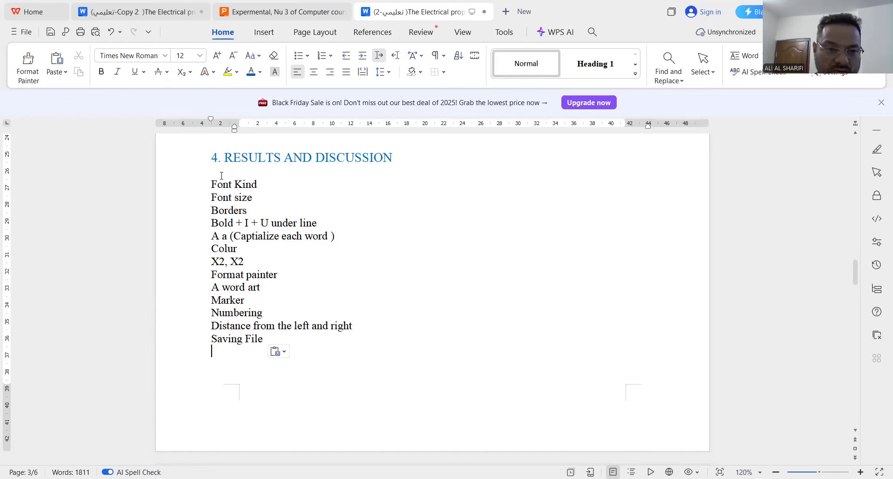
Try numbering the pasted topics from Font Kind to Saving File in the 1. 2. 3. style, and undo it
{"action": "left_click_drag", "start_coordinate": [211, 183], "coordinate": [265, 348]}
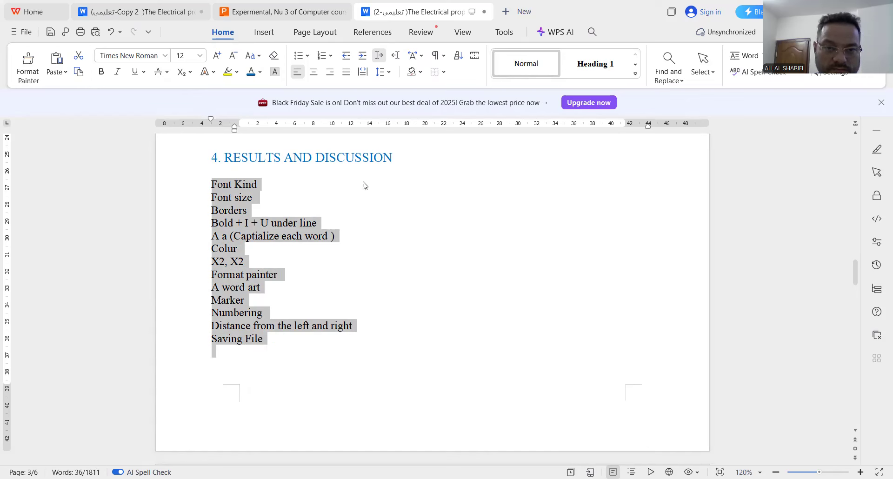
{"action": "left_click", "coordinate": [332, 56]}
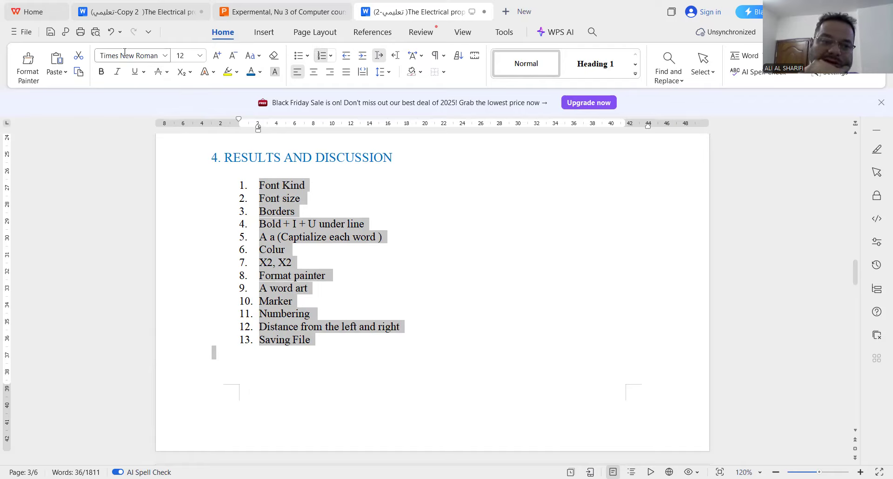
{"action": "key", "text": "ctrl+z"}
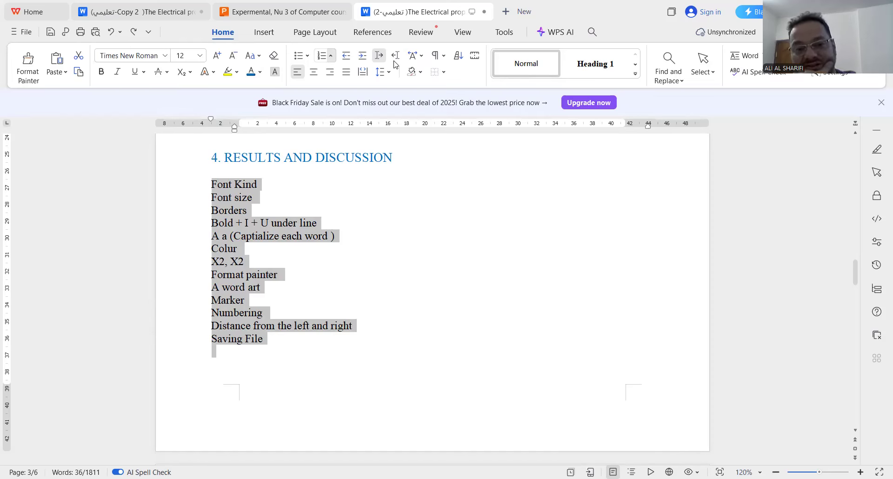
Try uppercase Roman numerals and the A. B. C. style on the selected topics, and remove the numbering
{"action": "key", "text": "ctrl+y"}
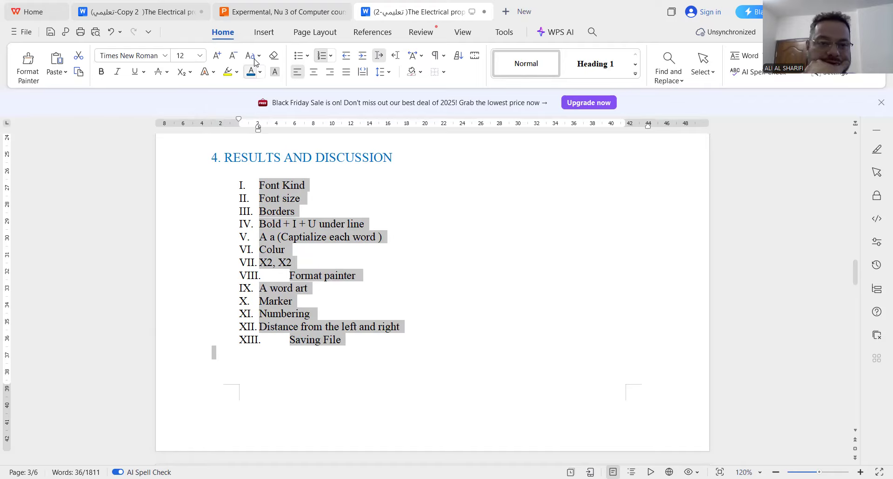
{"action": "left_click", "coordinate": [334, 58]}
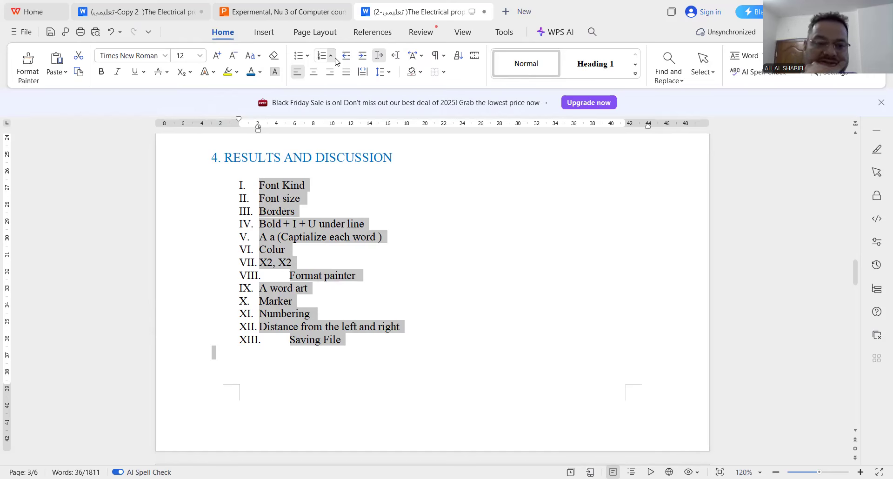
{"action": "left_click", "coordinate": [335, 58]}
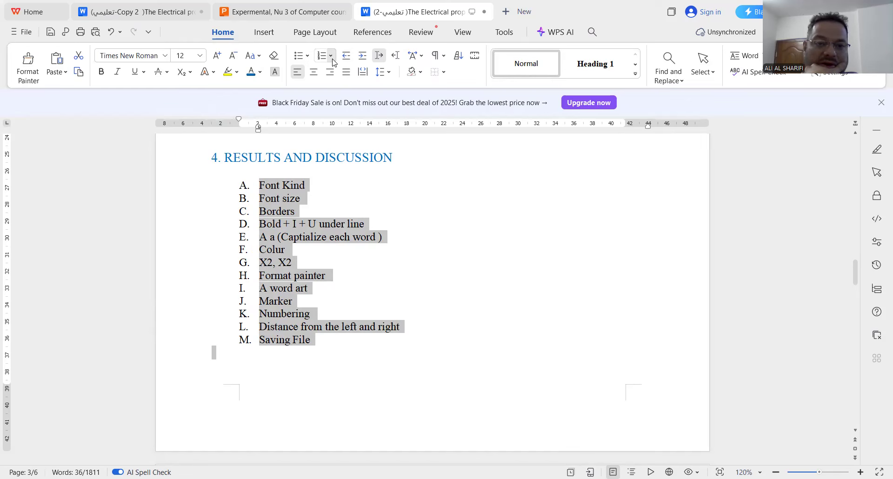
{"action": "left_click", "coordinate": [333, 59]}
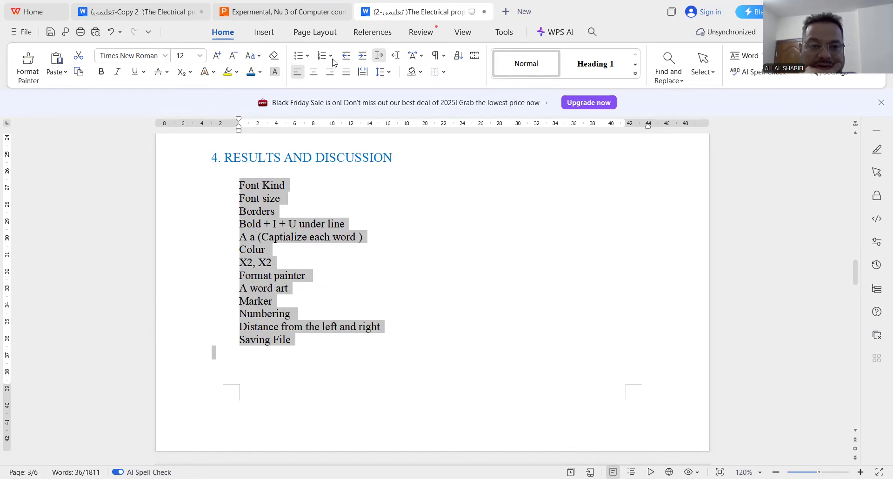
Try the four-diamond bullet style on the selected topics from Font Kind to Saving File, and remove the bullets
{"action": "left_click", "coordinate": [308, 56]}
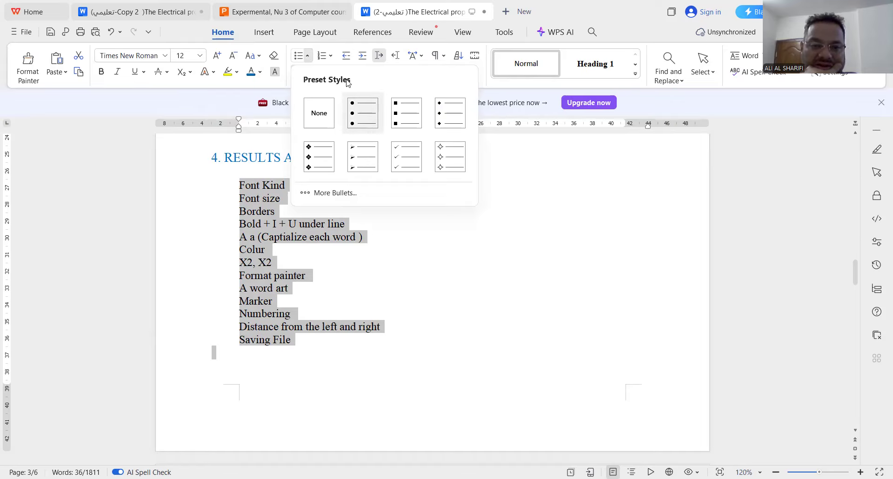
{"action": "left_click", "coordinate": [315, 165]}
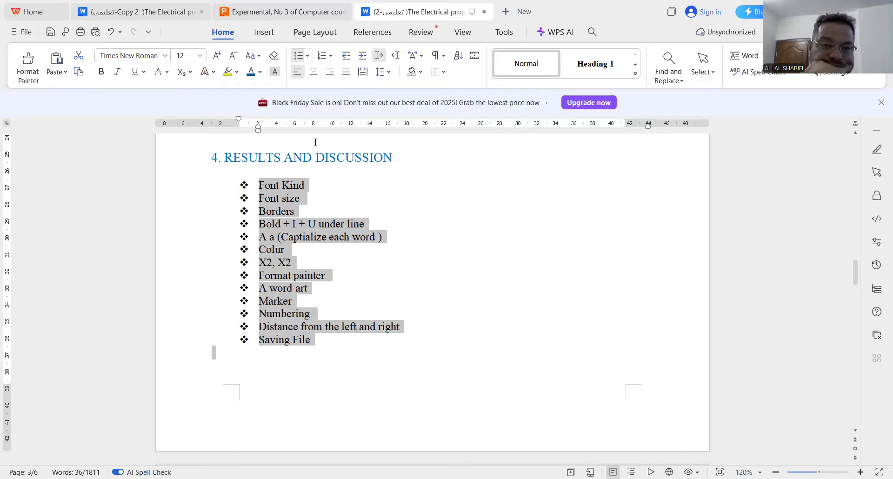
{"action": "left_click", "coordinate": [307, 56]}
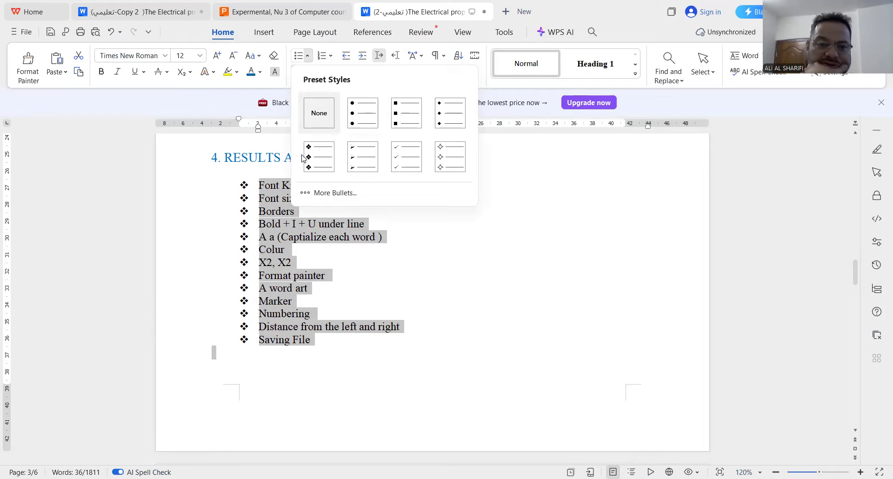
{"action": "left_click", "coordinate": [318, 113]}
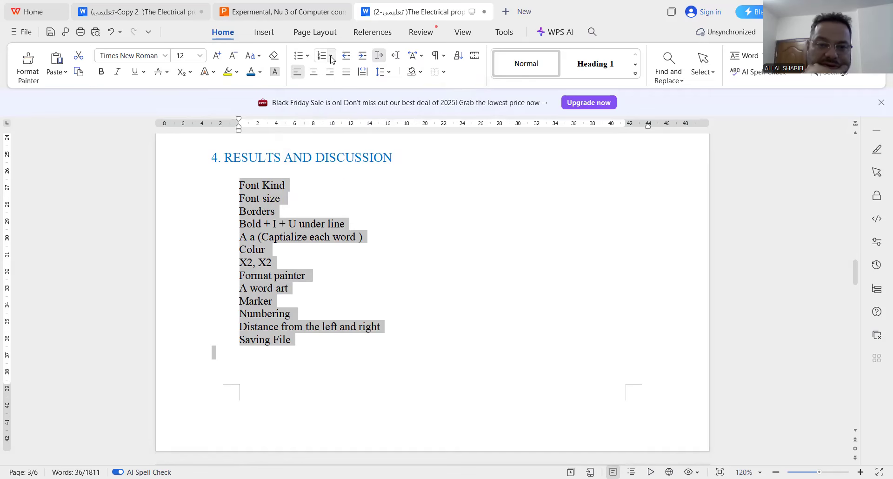
Number the selected topics from Font Kind to Saving File in the 1) 2) 3) style and save the document
{"action": "left_click", "coordinate": [331, 57]}
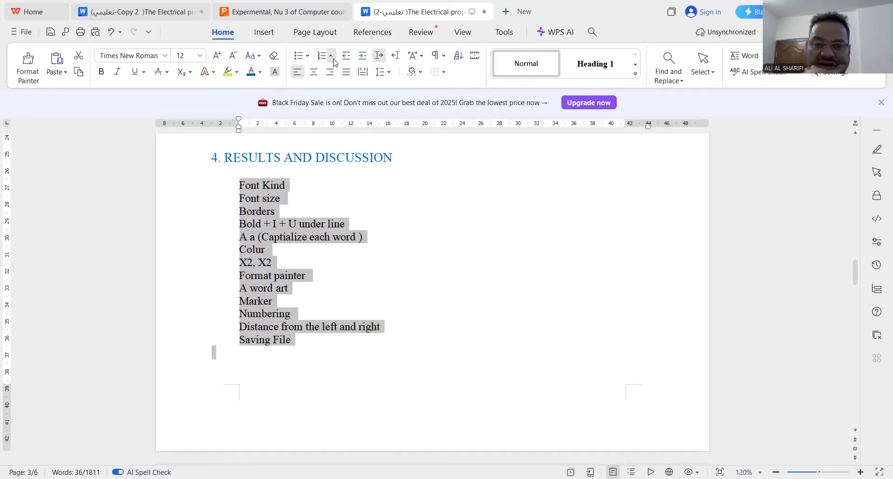
{"action": "left_click", "coordinate": [334, 62]}
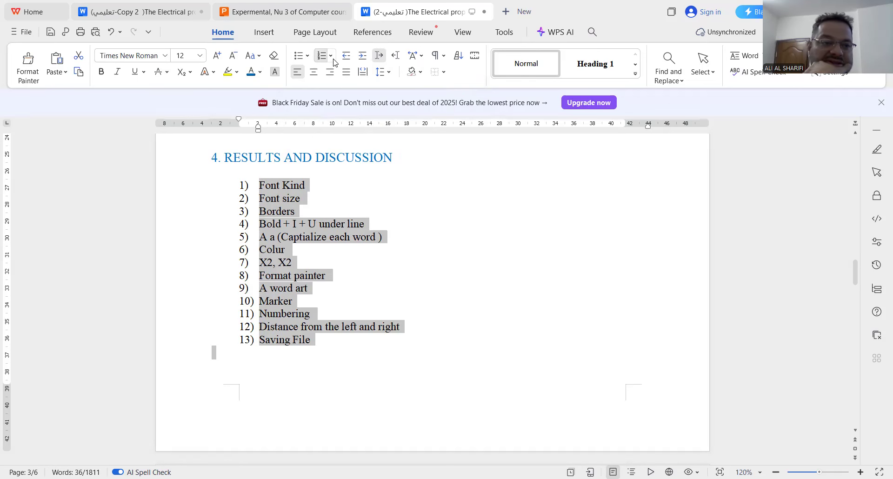
{"action": "left_click", "coordinate": [53, 32]}
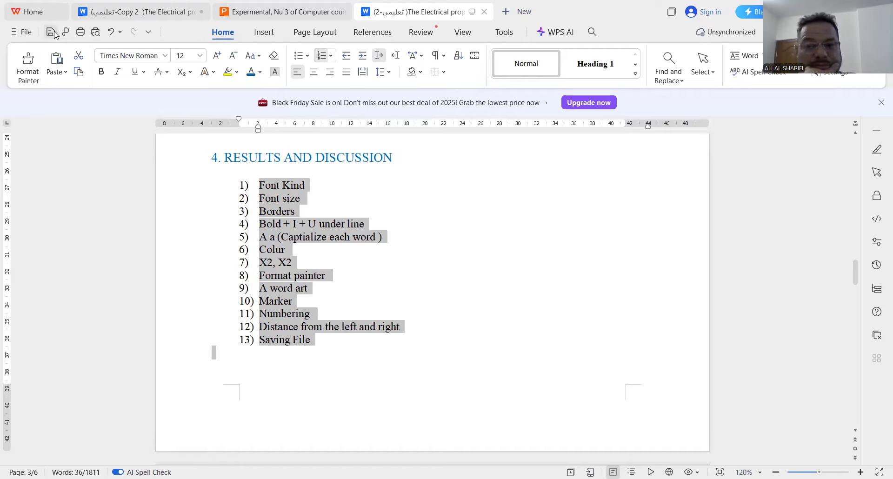
{"action": "left_click", "coordinate": [55, 33]}
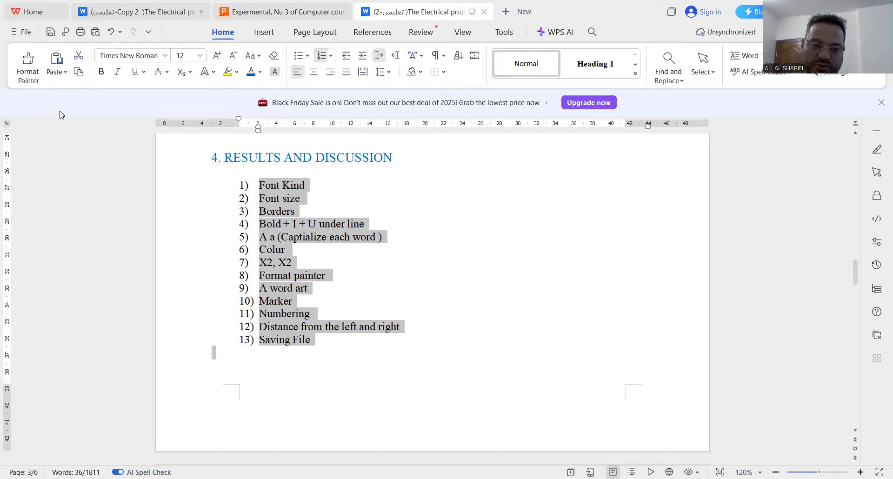
Start saving the document as a new file and try removing the bracketed "تعليمي-2" label from the file name
{"action": "left_click", "coordinate": [19, 32]}
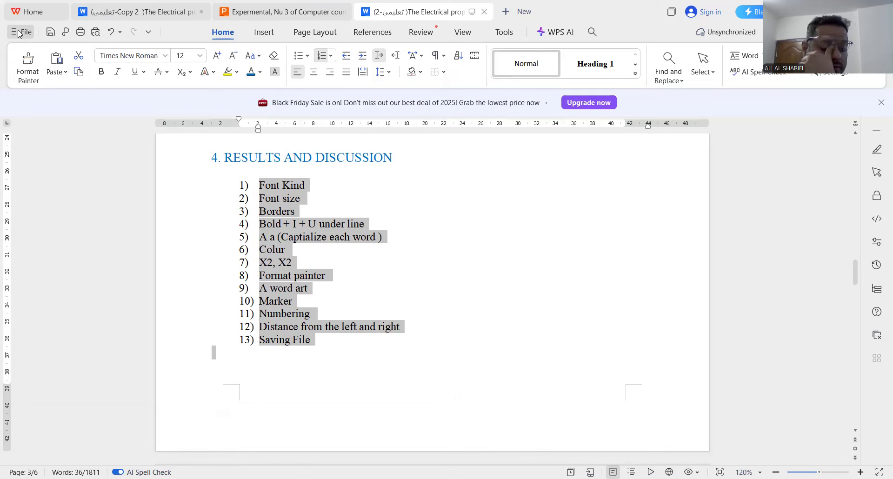
{"action": "left_click", "coordinate": [179, 292]}
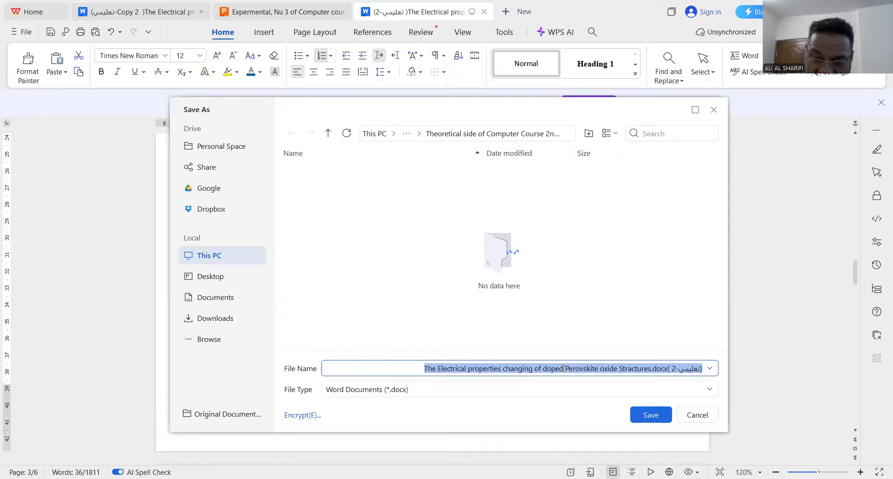
{"action": "left_click", "coordinate": [669, 369]}
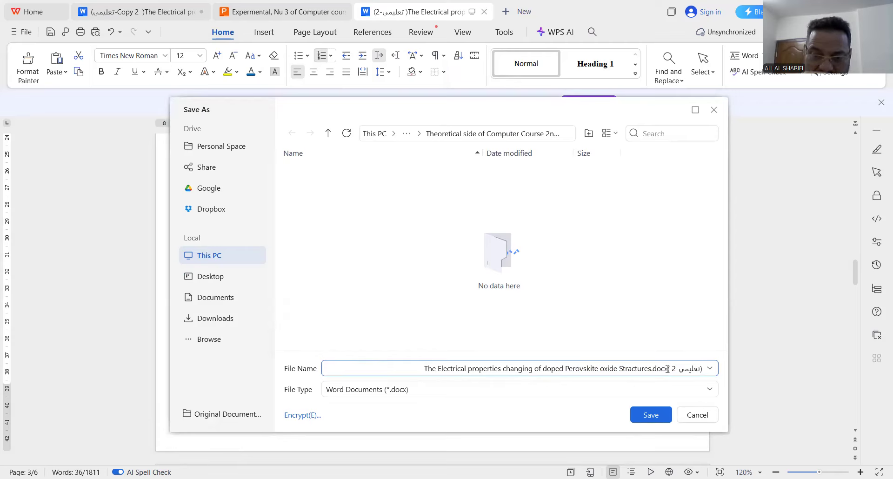
{"action": "mouse_move", "coordinate": [667, 369]}
{"action": "left_mouse_down"}
{"action": "mouse_move", "coordinate": [705, 371]}
{"action": "mouse_move", "coordinate": [670, 369]}
{"action": "left_mouse_up"}
{"action": "left_click", "coordinate": [705, 371]}
{"action": "left_click", "coordinate": [667, 369]}
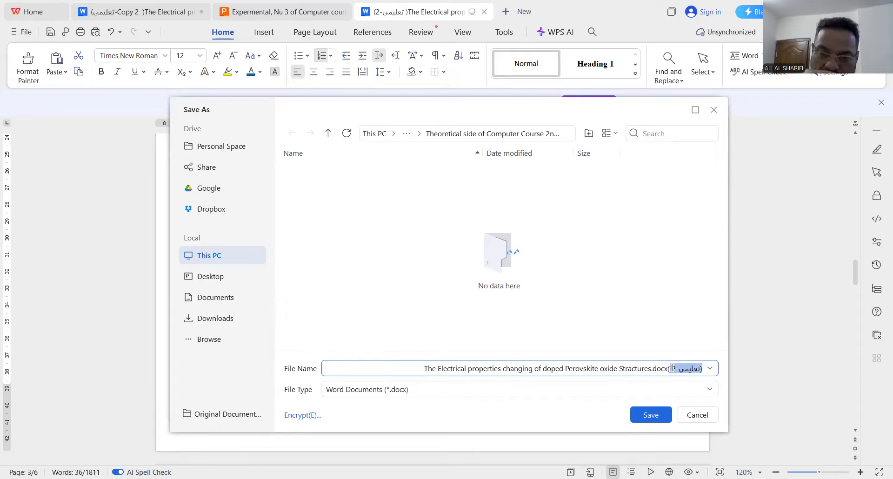
{"action": "key", "text": "BackSpace"}
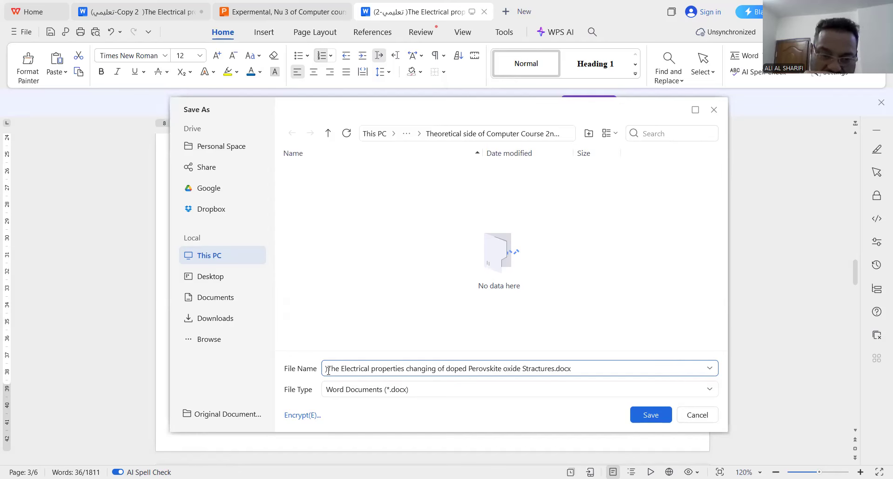
{"action": "key", "text": "ctrl+shift"}
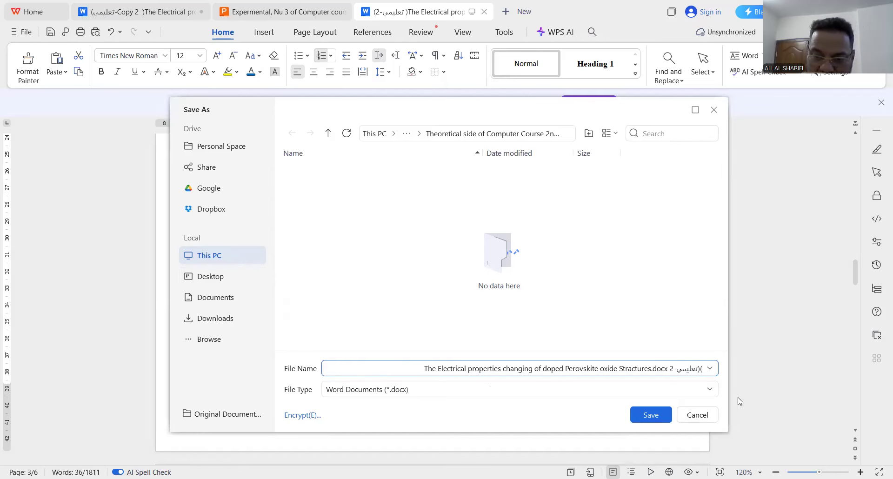
{"action": "left_click", "coordinate": [675, 372]}
{"action": "type", "text": "-"}
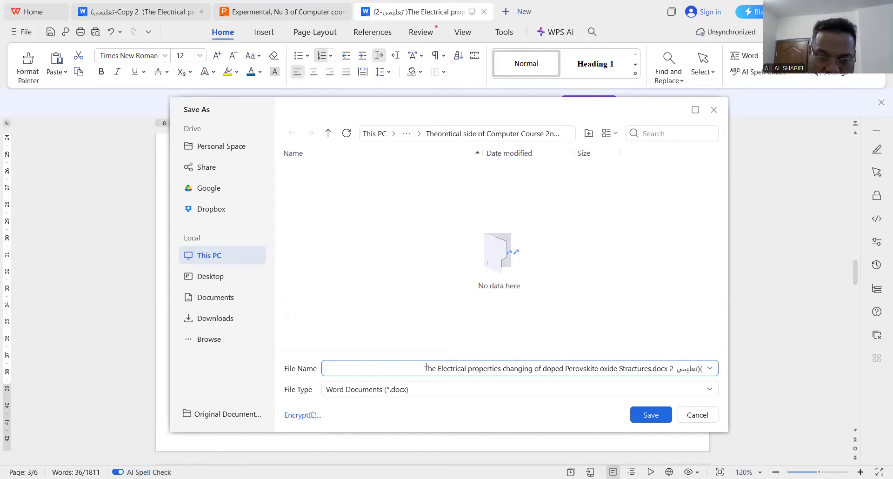
Try again to delete the "تعليمي-2" label from the file name, undo the deletion, and try adding a closing bracket
{"action": "left_click_drag", "start_coordinate": [425, 368], "coordinate": [371, 366]}
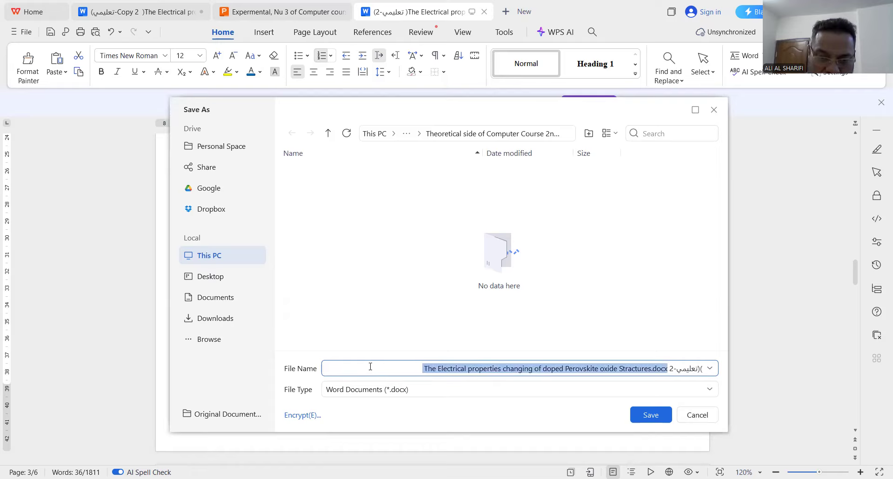
{"action": "left_click", "coordinate": [670, 370]}
{"action": "left_click_drag", "start_coordinate": [670, 370], "coordinate": [703, 367]}
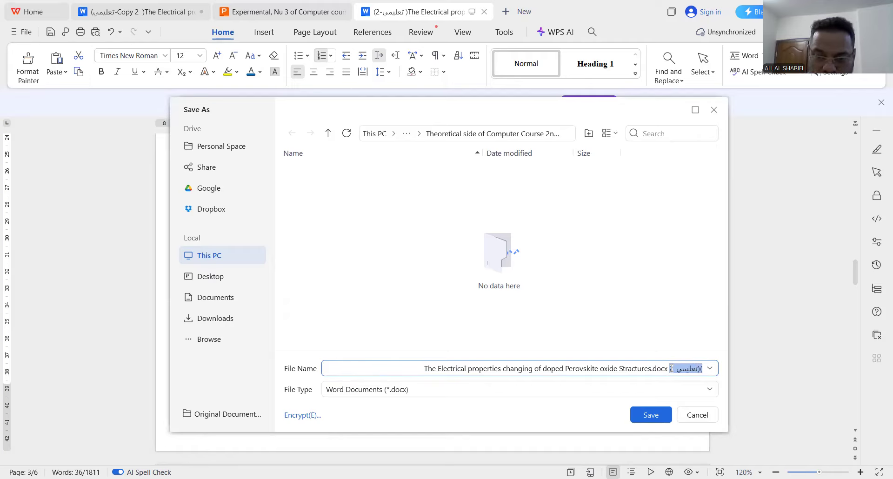
{"action": "key", "text": "BackSpace"}
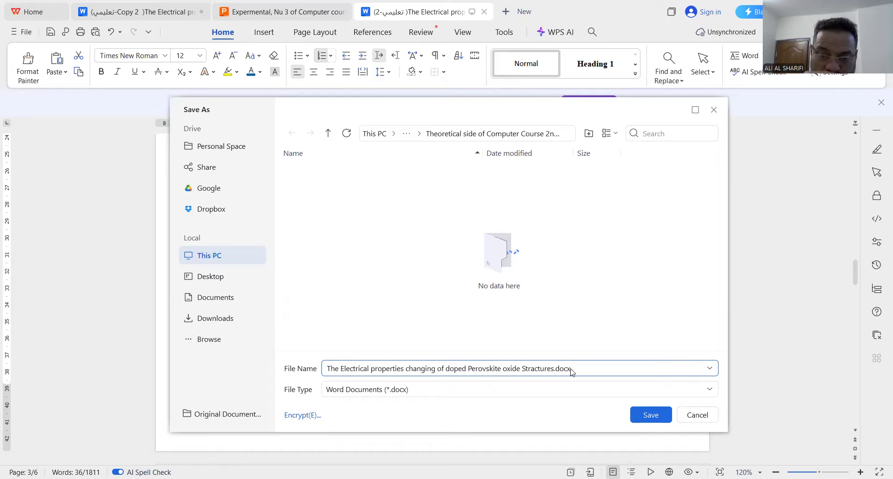
{"action": "key", "text": "ctrl+z"}
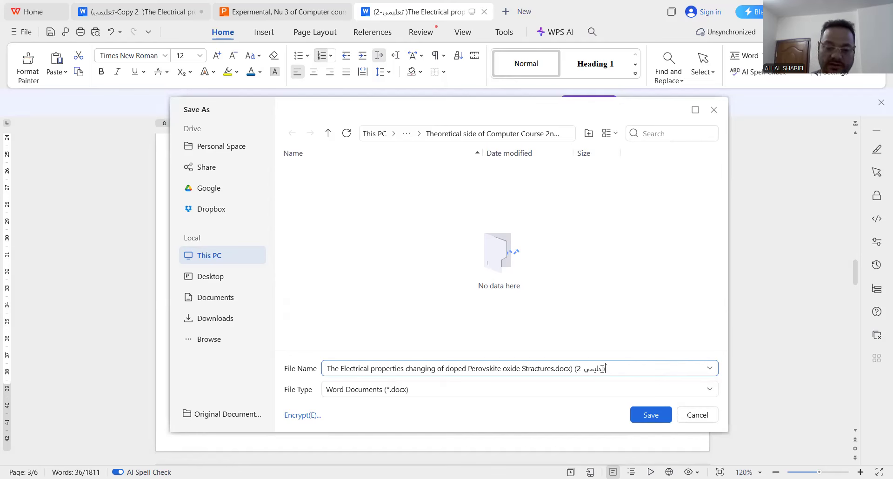
{"action": "type", "text": ")"}
{"action": "key", "text": "BackSpace"}
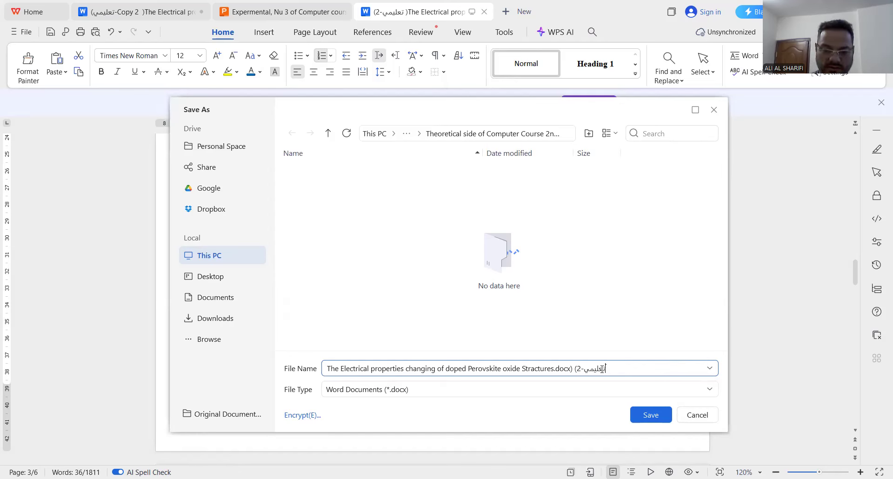
{"action": "type", "text": ")"}
{"action": "key", "text": "BackSpace"}
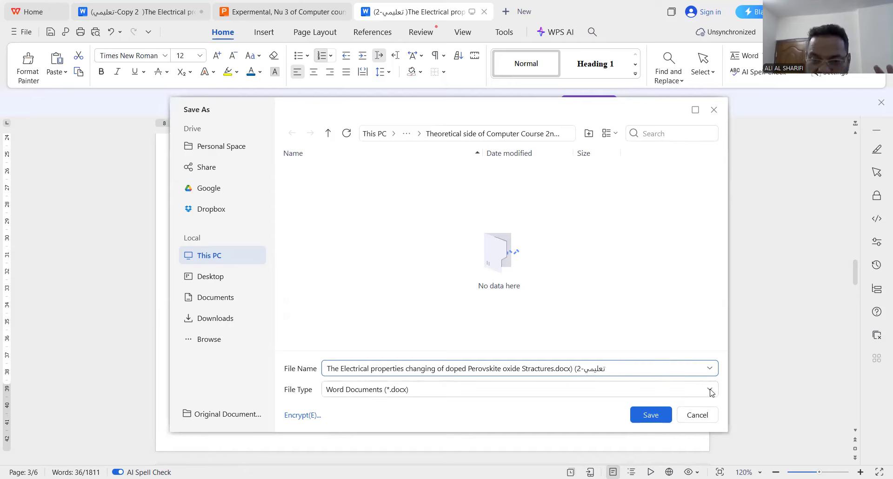
Export the document in PDF Format (*.pdf) to Computer 2nd Class > Experimental side of Computer Course 2nd Class on drive D
{"action": "left_click", "coordinate": [686, 384]}
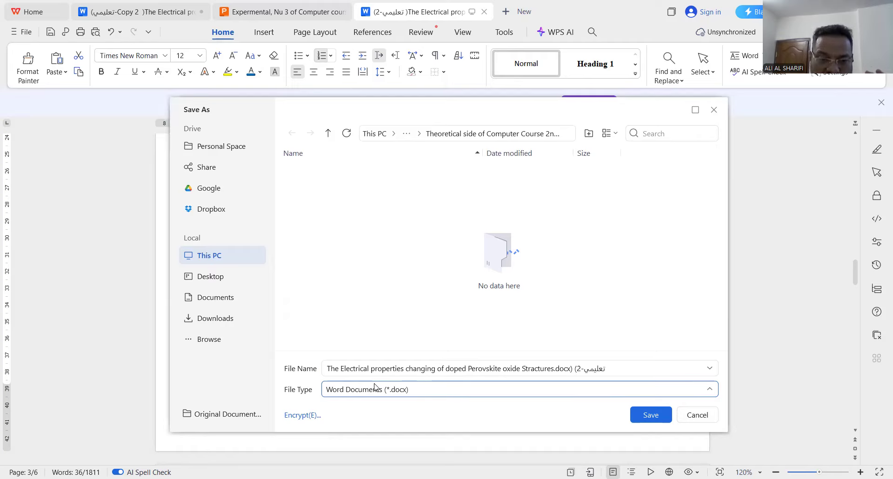
{"action": "left_click", "coordinate": [376, 367]}
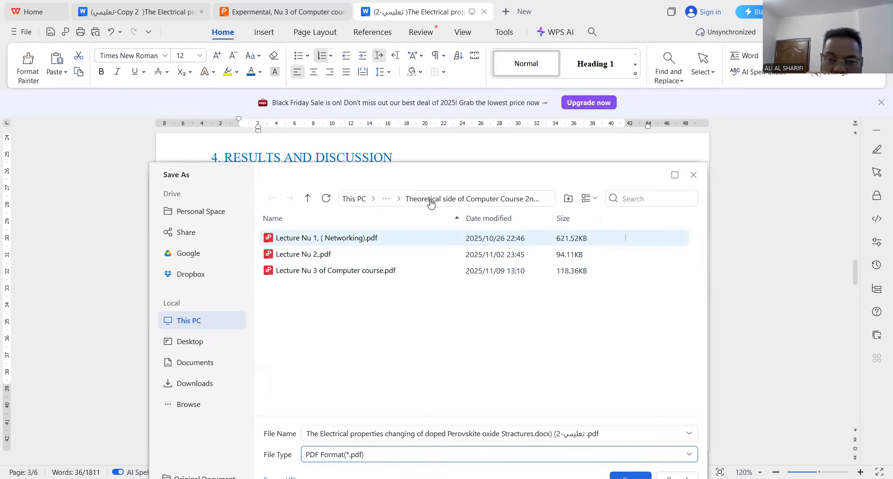
{"action": "left_click", "coordinate": [371, 199]}
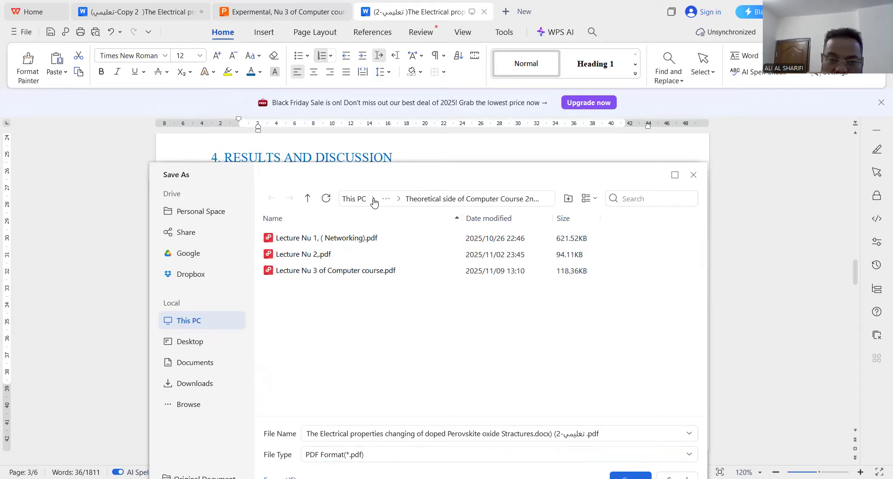
{"action": "left_click", "coordinate": [352, 199]}
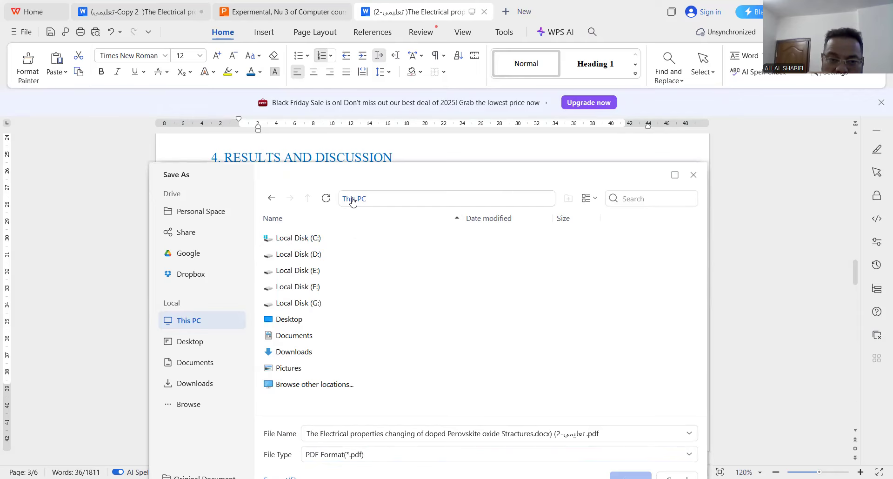
{"action": "double_click", "coordinate": [295, 260]}
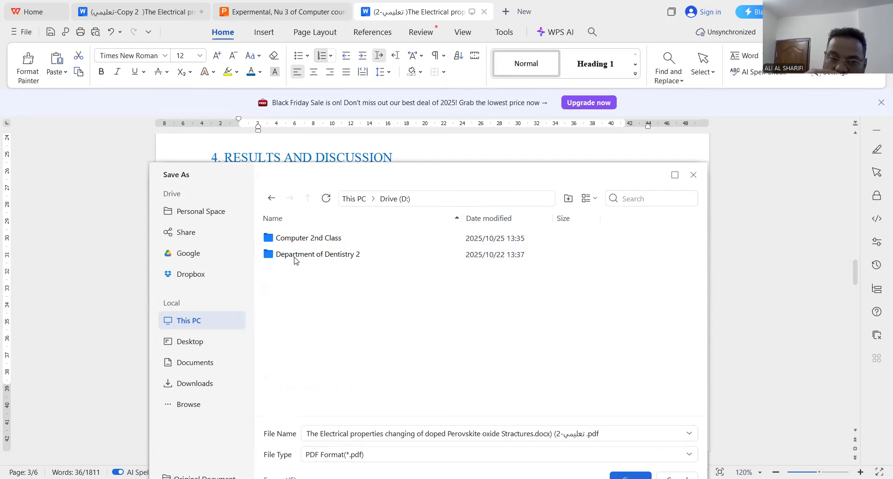
{"action": "double_click", "coordinate": [300, 240]}
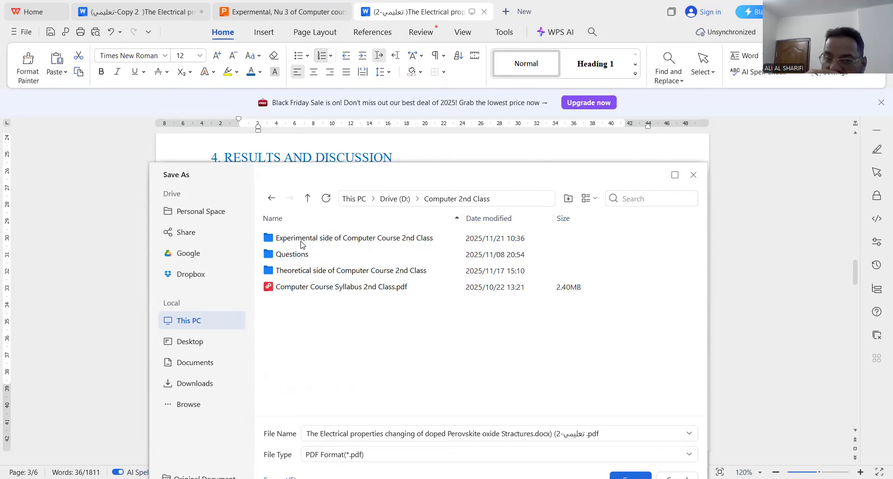
{"action": "double_click", "coordinate": [303, 241]}
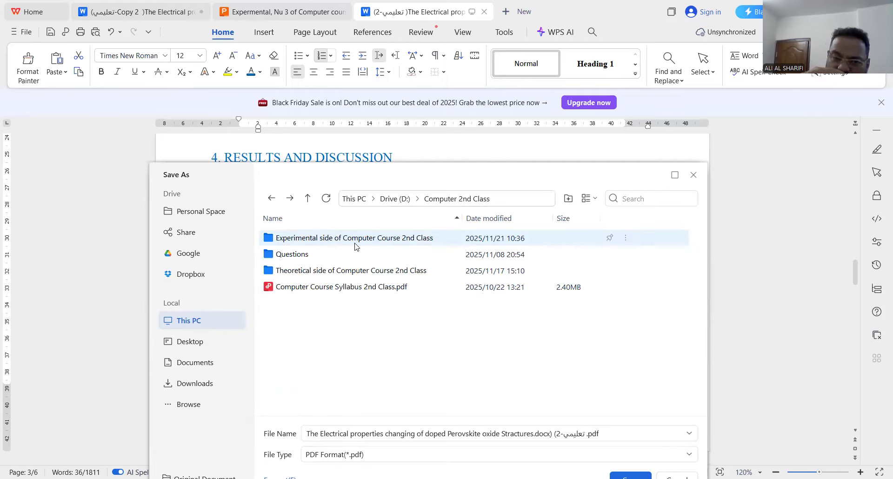
{"action": "double_click", "coordinate": [377, 240]}
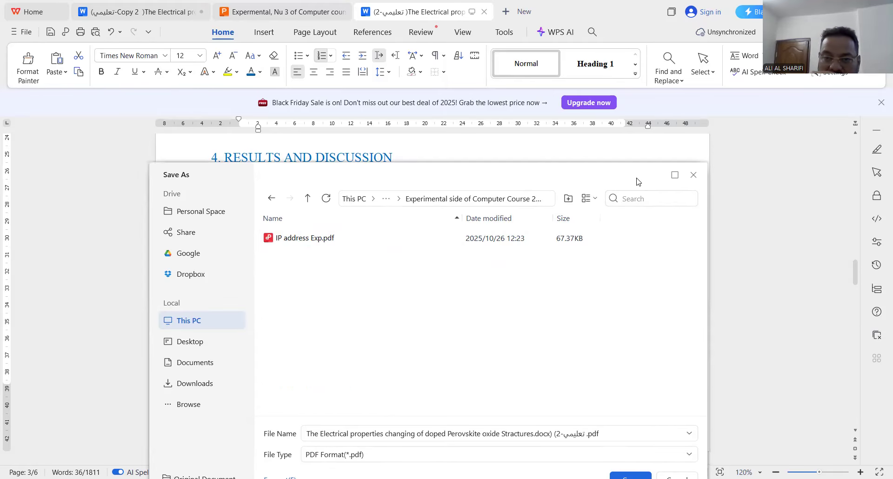
{"action": "left_click", "coordinate": [624, 464]}
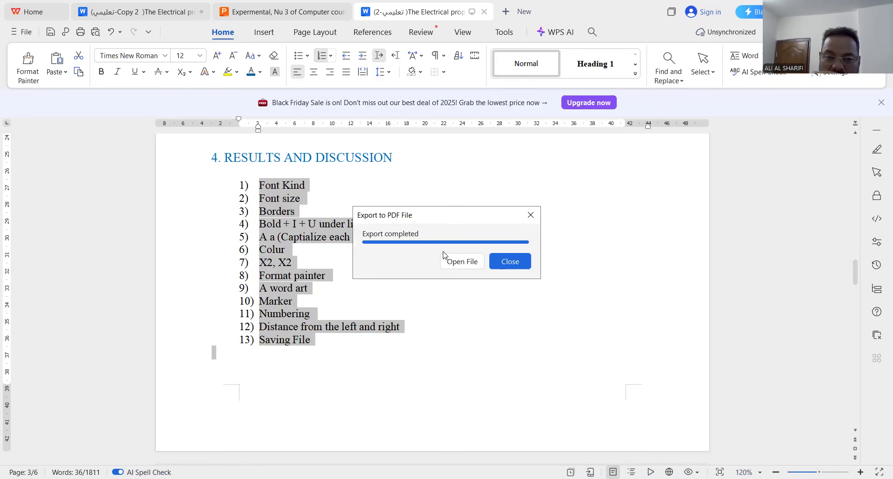
Open the exported PDF and look through its introduction and literature review pages to check the layout
{"action": "left_click", "coordinate": [451, 262]}
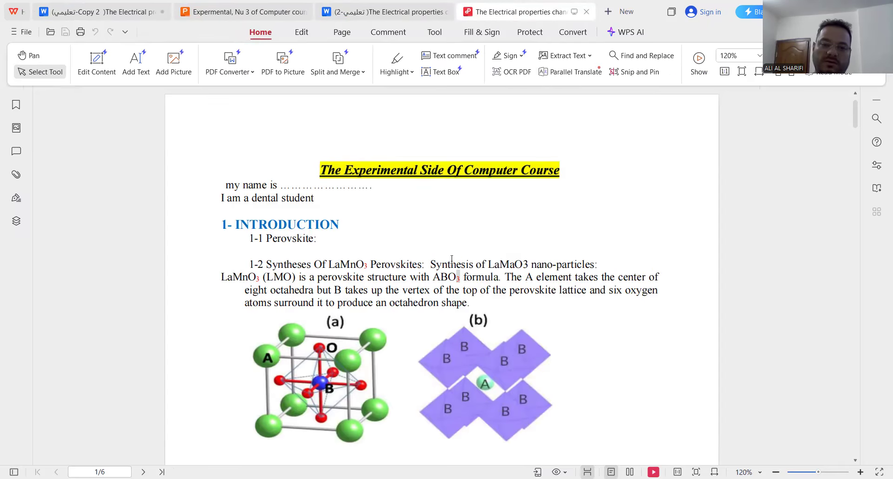
{"action": "scroll", "coordinate": [409, 219], "scroll_direction": "down", "scroll_amount": 5}
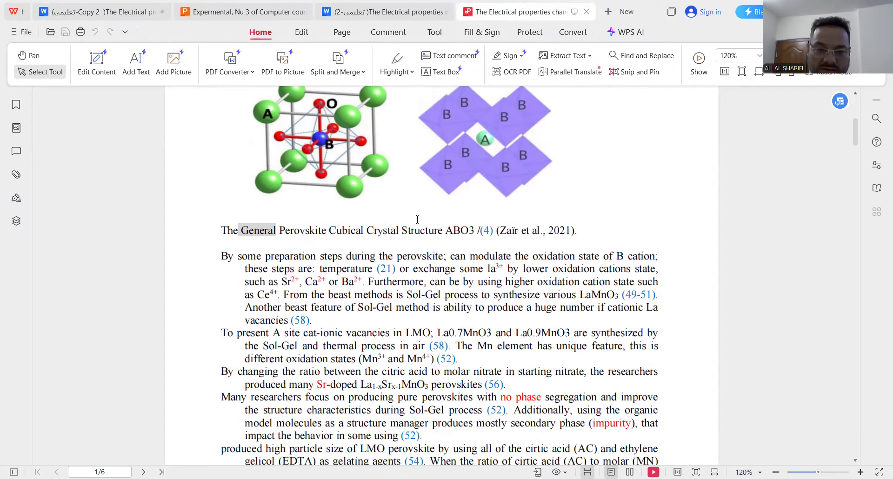
{"action": "scroll", "coordinate": [417, 219], "scroll_direction": "down", "scroll_amount": 2}
{"action": "scroll", "coordinate": [416, 219], "scroll_direction": "down", "scroll_amount": 8}
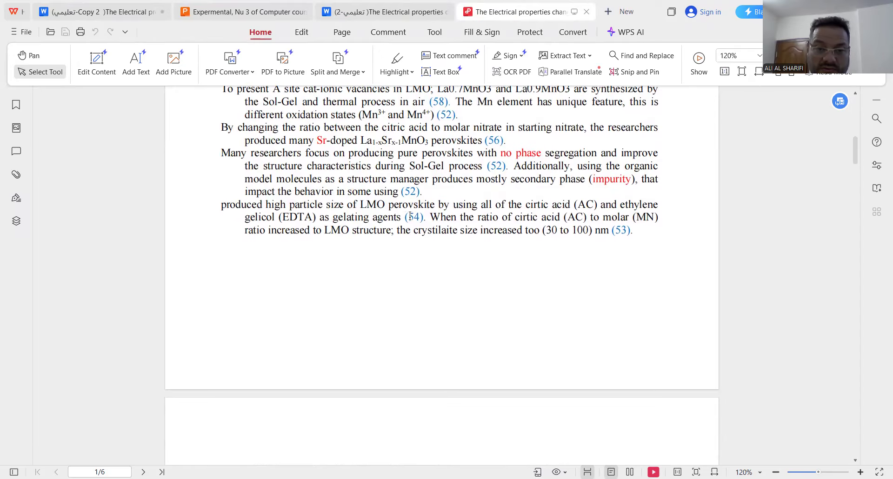
{"action": "scroll", "coordinate": [408, 215], "scroll_direction": "down", "scroll_amount": 2}
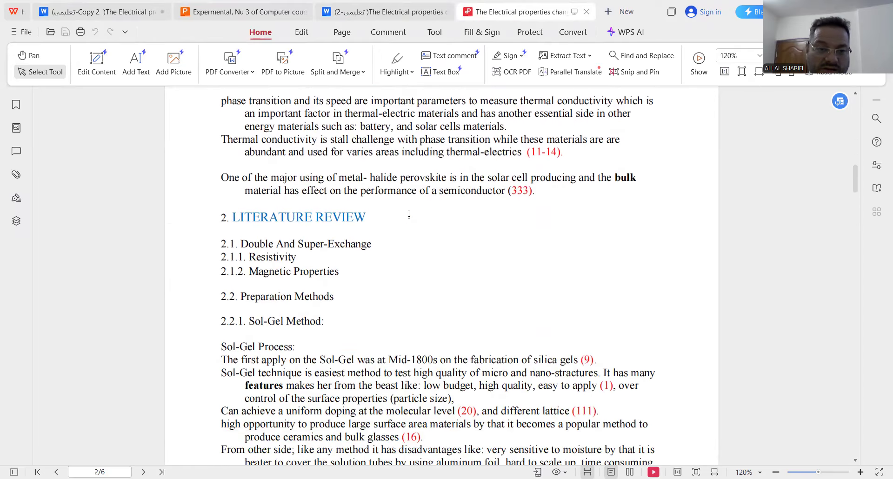
{"action": "scroll", "coordinate": [409, 215], "scroll_direction": "down", "scroll_amount": 4}
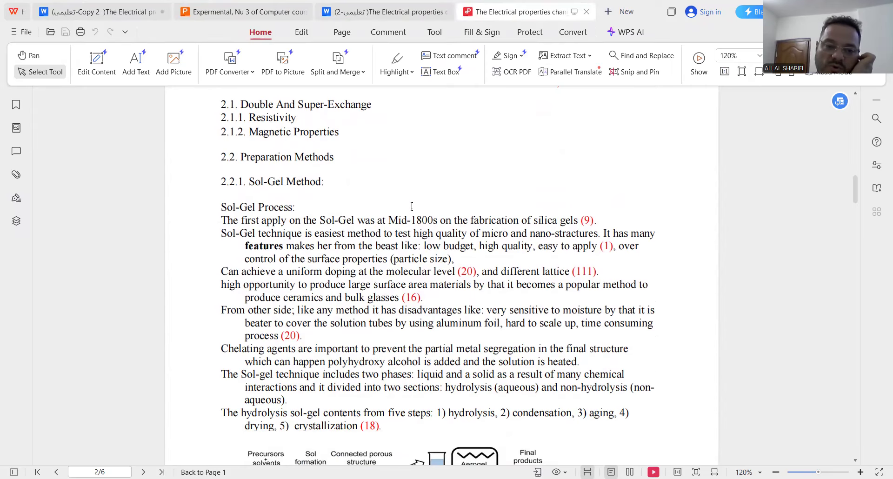
Select part of the Sol-Gel Process text in the exported PDF and switch the document to content editing
{"action": "scroll", "coordinate": [411, 206], "scroll_direction": "down", "scroll_amount": 2}
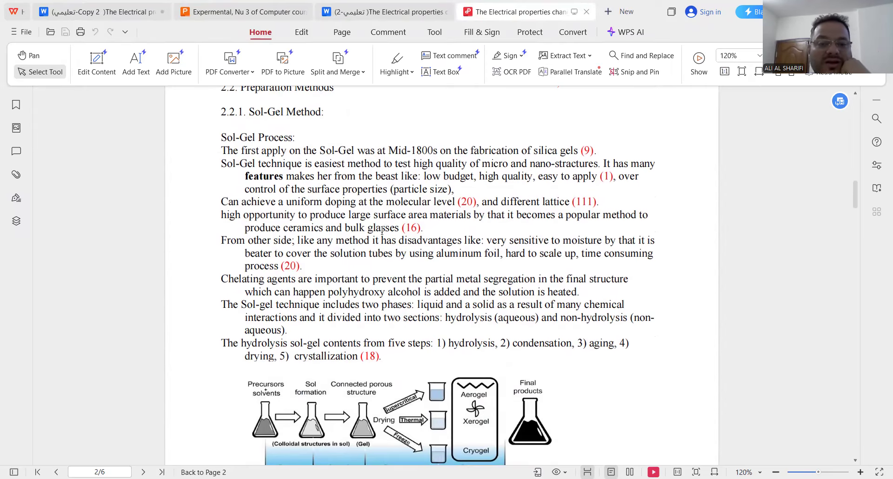
{"action": "left_click_drag", "start_coordinate": [317, 173], "coordinate": [408, 204]}
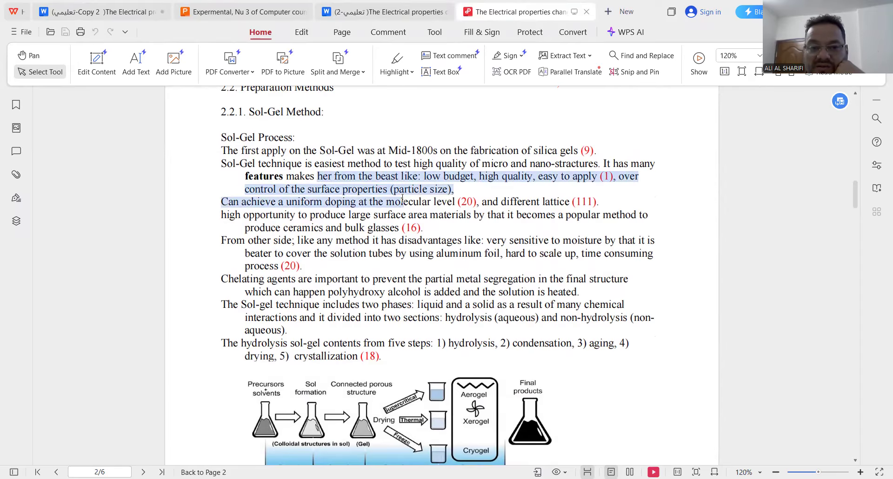
{"action": "double_click", "coordinate": [400, 188]}
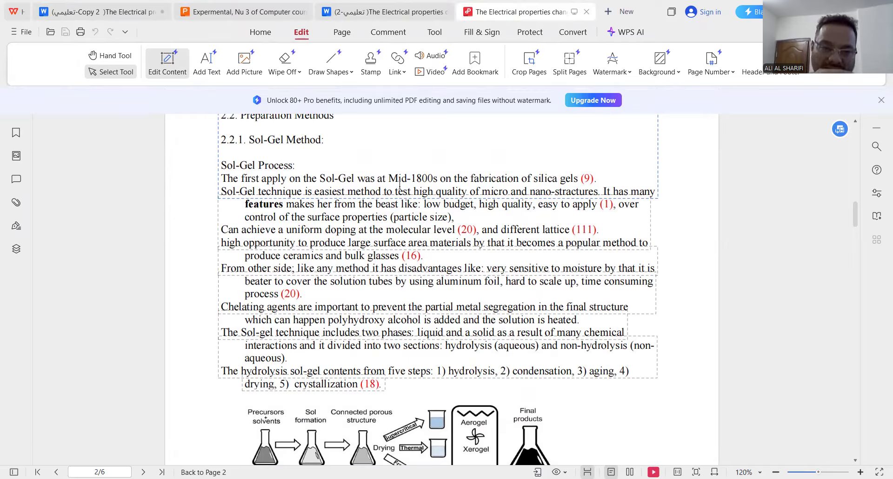
Look back through the PDF's editable text and figure blocks up to the title on the first page
{"action": "scroll", "coordinate": [370, 242], "scroll_direction": "up", "scroll_amount": 3}
{"action": "scroll", "coordinate": [370, 242], "scroll_direction": "up", "scroll_amount": 14}
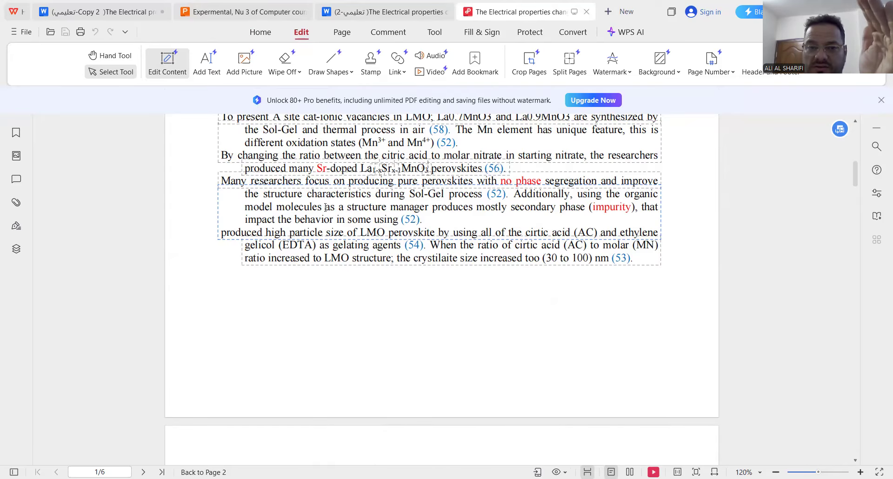
{"action": "scroll", "coordinate": [264, 180], "scroll_direction": "up", "scroll_amount": 5}
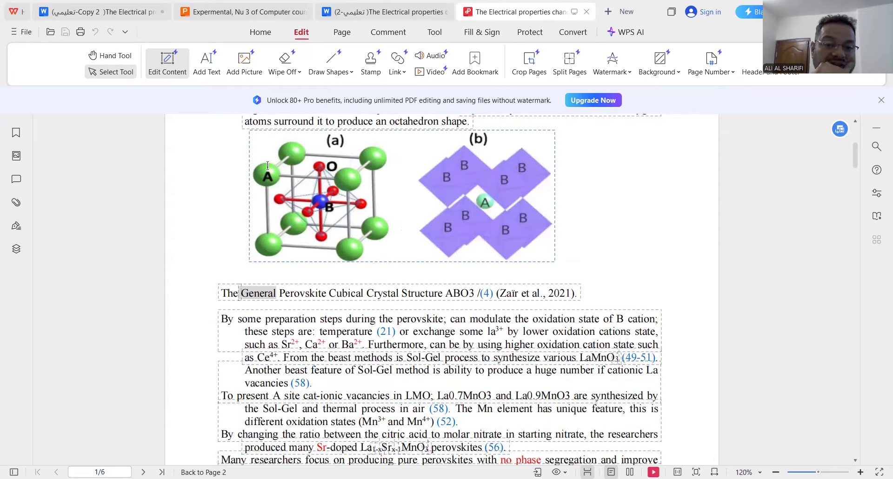
{"action": "scroll", "coordinate": [267, 166], "scroll_direction": "up", "scroll_amount": 2}
{"action": "scroll", "coordinate": [268, 165], "scroll_direction": "up", "scroll_amount": 2}
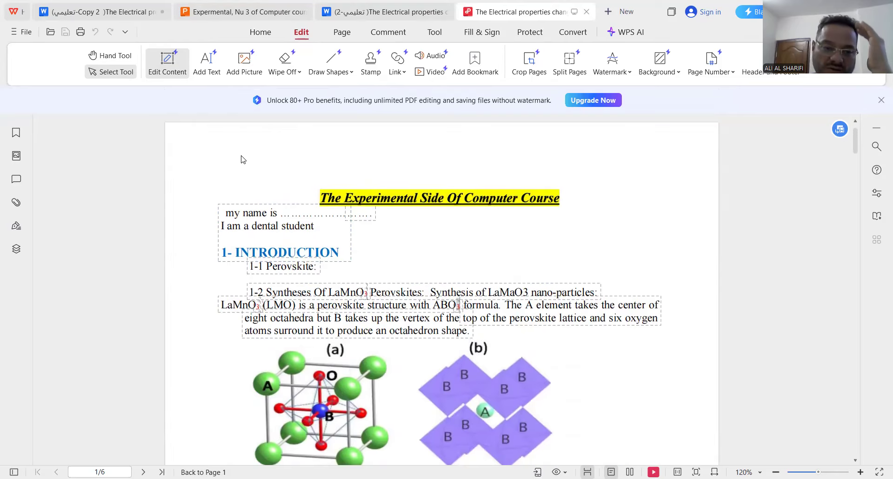